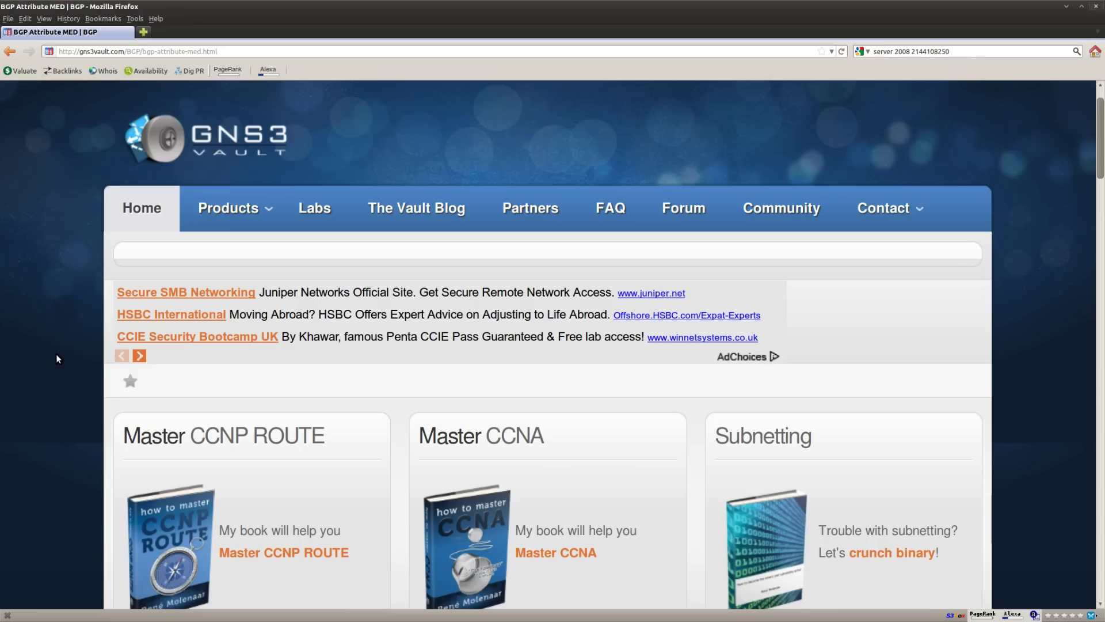
# Step: Scroll the BGP Attribute MED lab page down through the topology diagram and back up to the goals
pyautogui.scroll(-5, 57, 360)
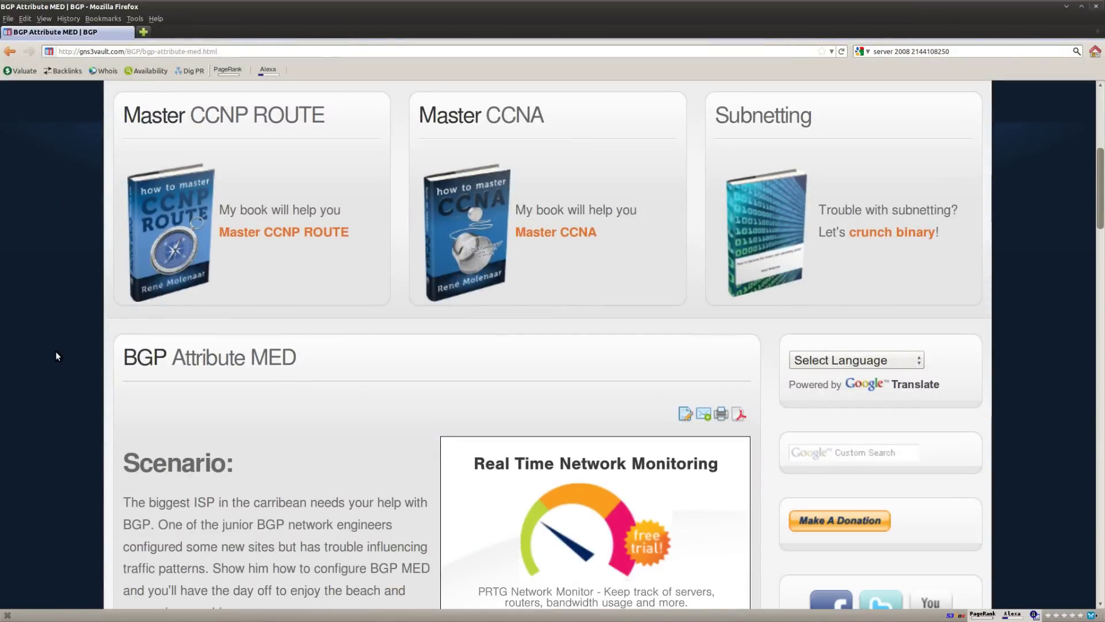
pyautogui.scroll(-10, 66, 348)
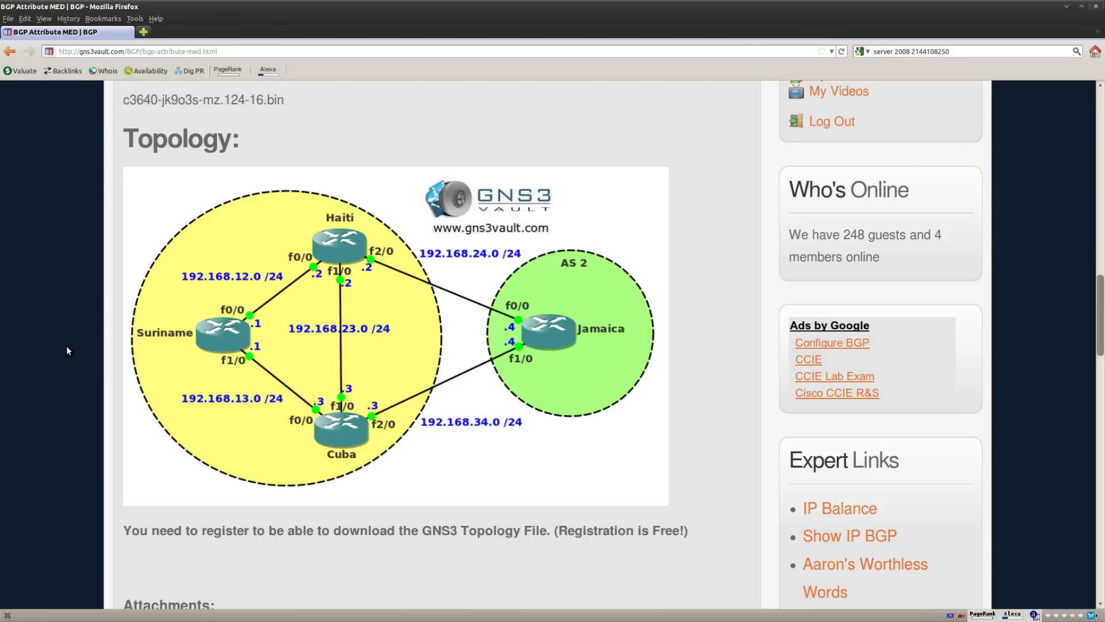
pyautogui.scroll(10, 66, 345)
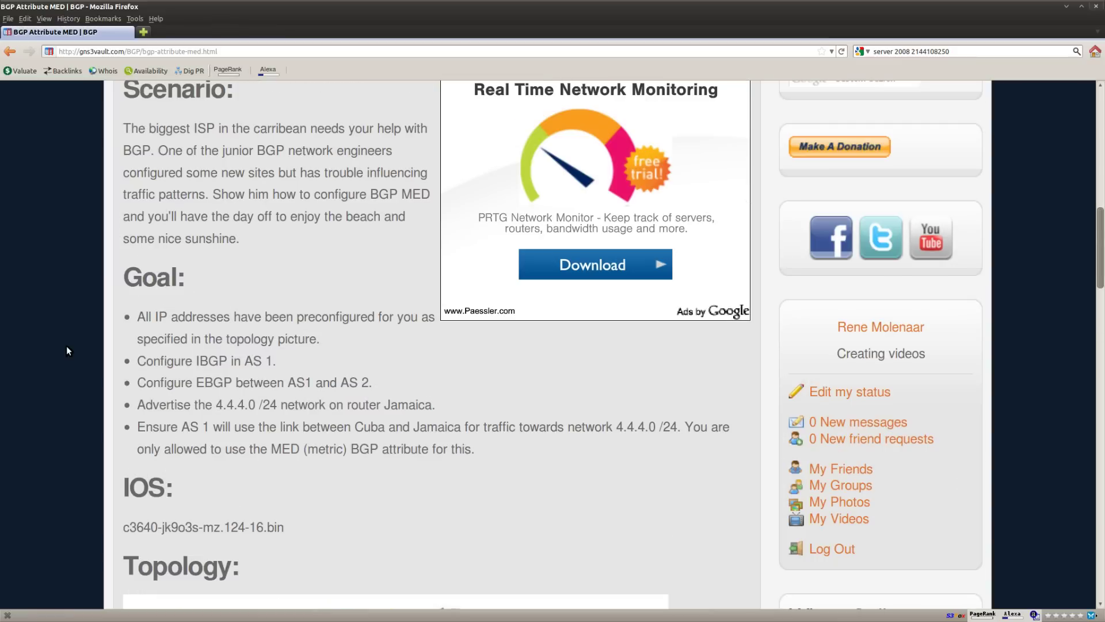
# Step: Highlight the 'Configure IBGP in AS 1' and 'EBGP between AS1 and AS 2' goal bullets
pyautogui.moveTo(290, 357); pyautogui.dragTo(146, 363)
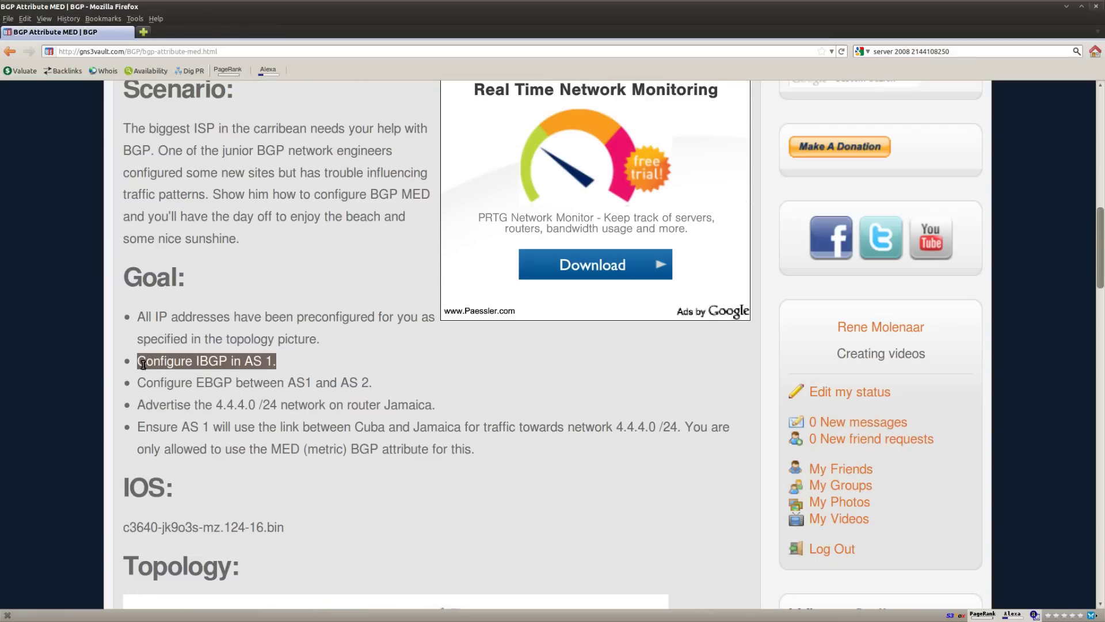
pyautogui.moveTo(392, 392); pyautogui.dragTo(117, 389)
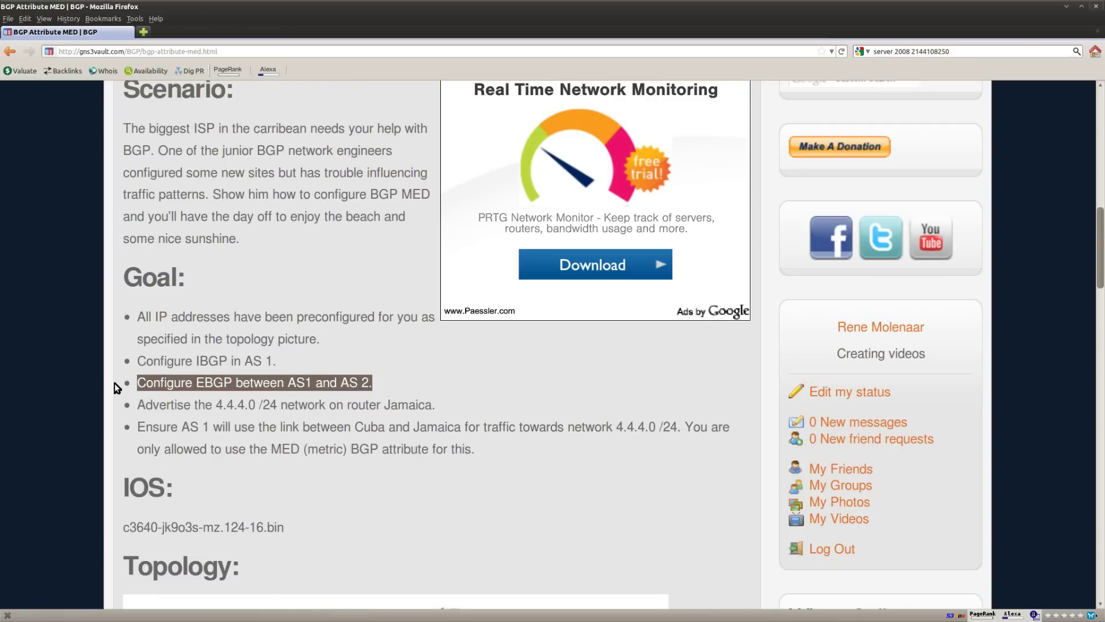
pyautogui.click(271, 382)
pyautogui.moveTo(394, 390); pyautogui.dragTo(138, 384)
pyautogui.click(347, 372)
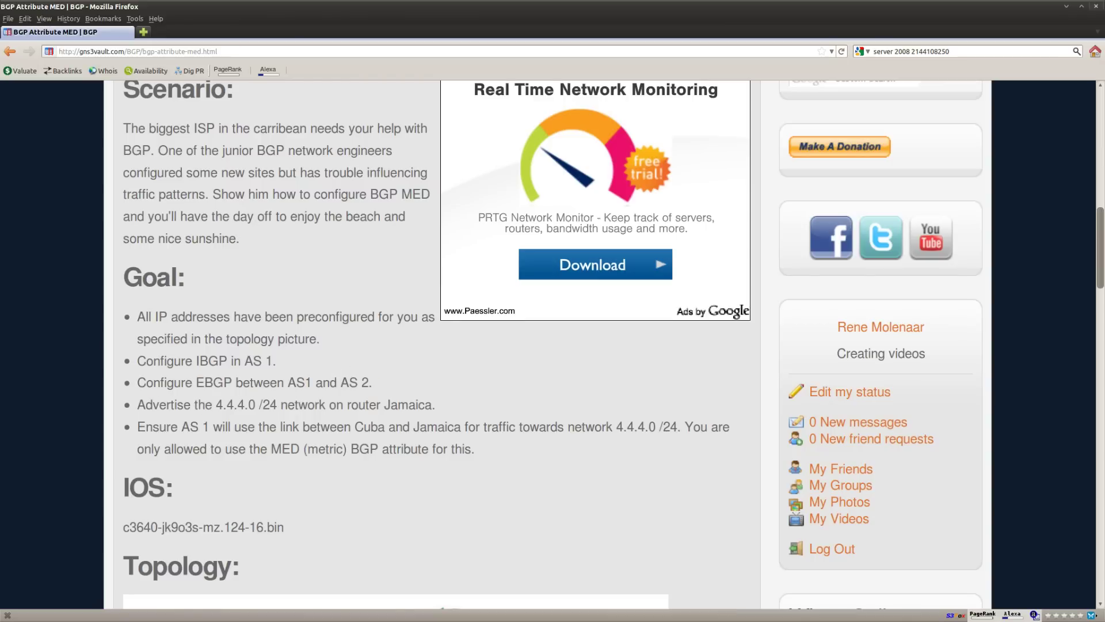
# Step: Enter global configuration mode on Suriname and list its interface IP addresses
pyautogui.hotkey('alt', 'Tab')
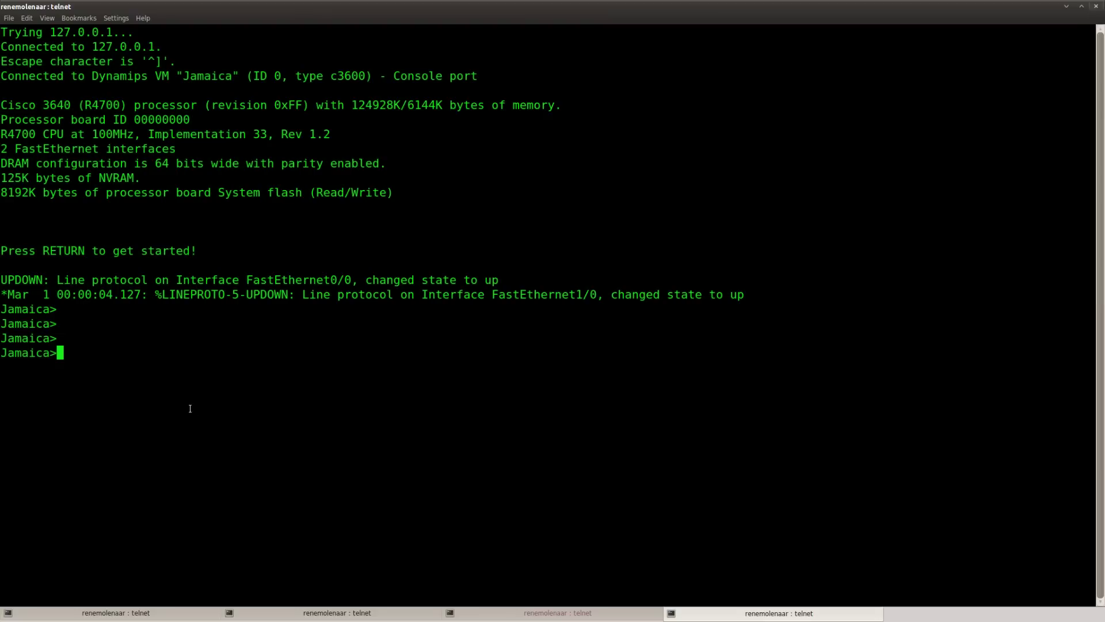
pyautogui.click(116, 613)
pyautogui.press('Return')
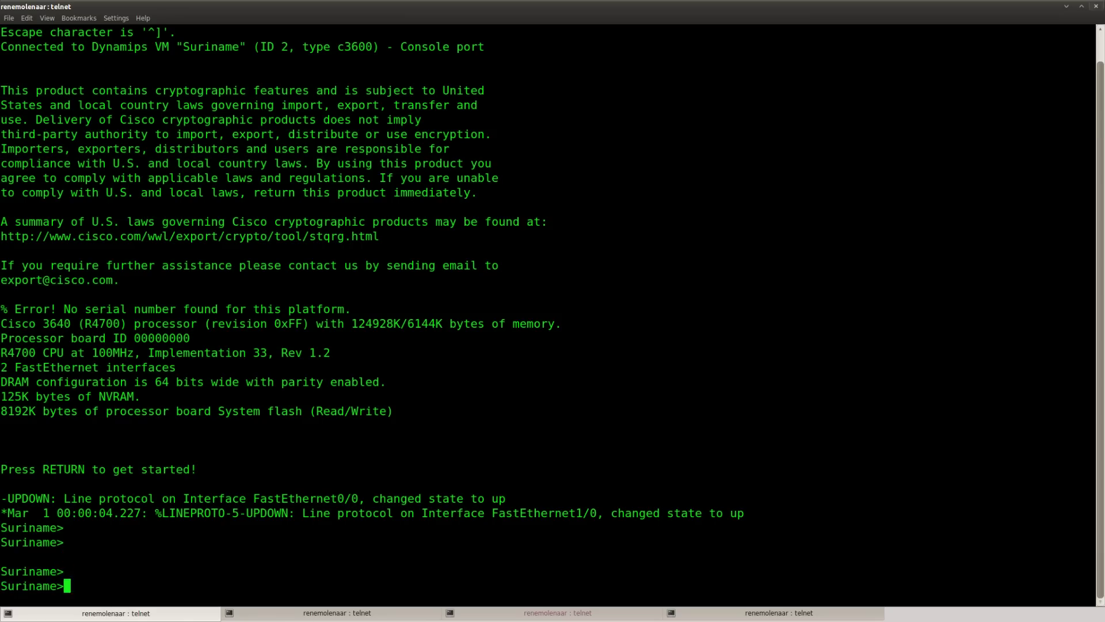
pyautogui.write('ena')
pyautogui.press('Return')
pyautogui.write('conf t')
pyautogui.press('Return')
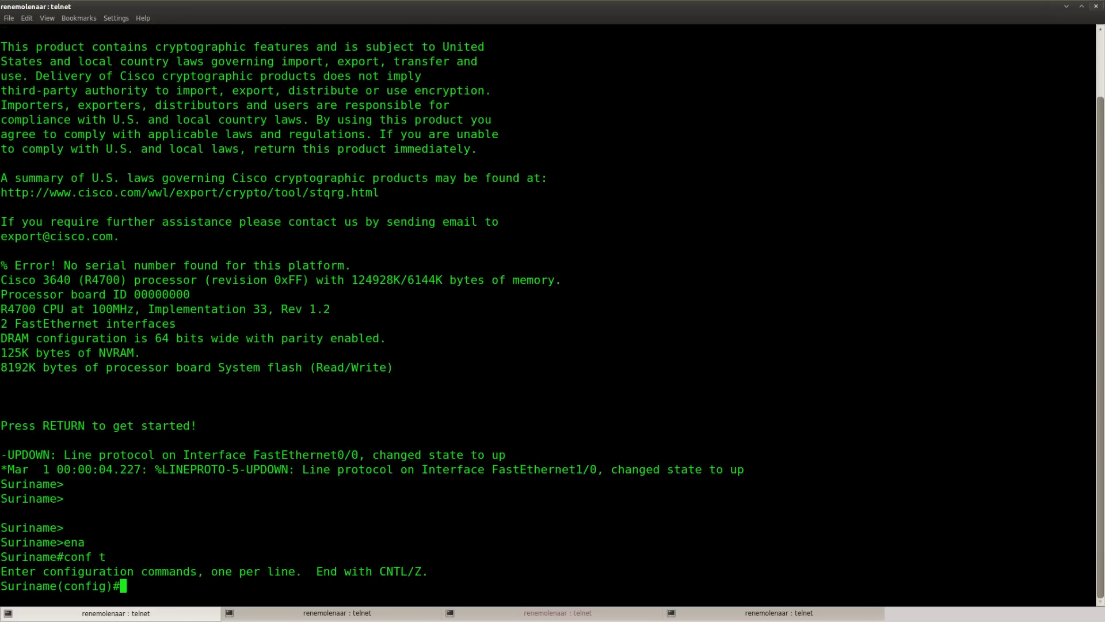
pyautogui.write('do show ip int brief')
pyautogui.press('Return')
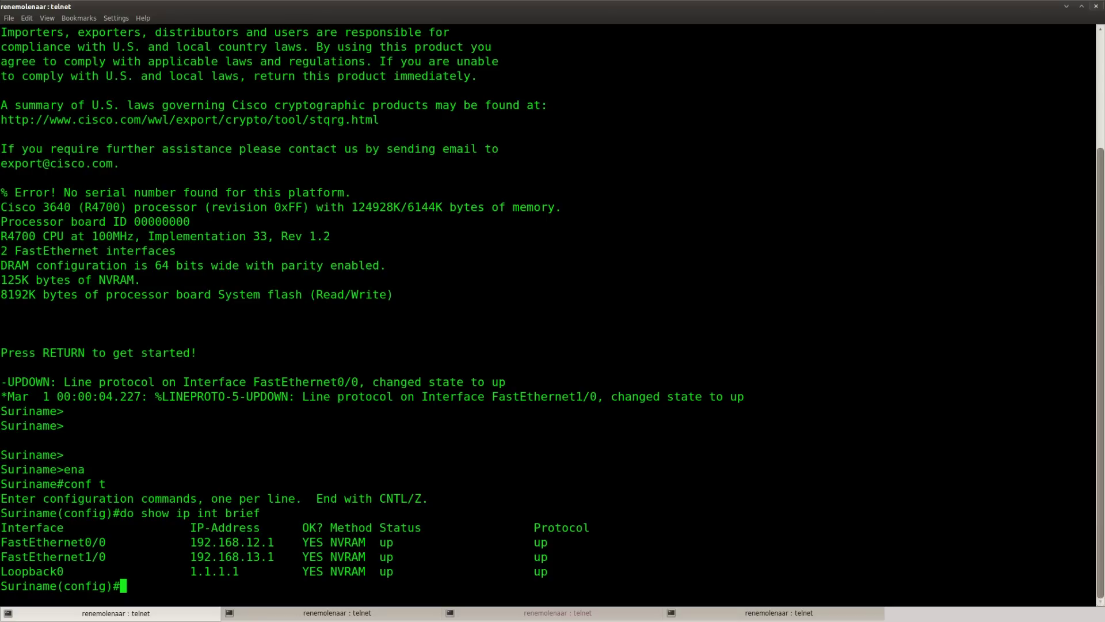
# Step: Put every Suriname interface into OSPF 1 area 0 with network 0.0.0.0 255.255.255.255
pyautogui.write('router ospf 1')
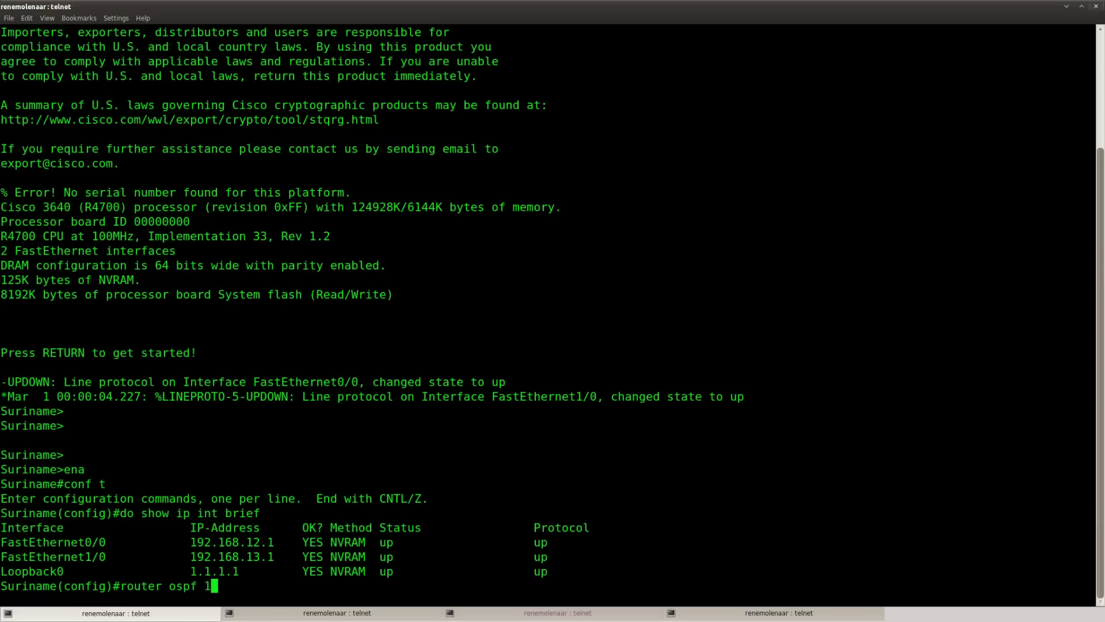
pyautogui.press('Return')
pyautogui.write('net')
pyautogui.press('Tab')
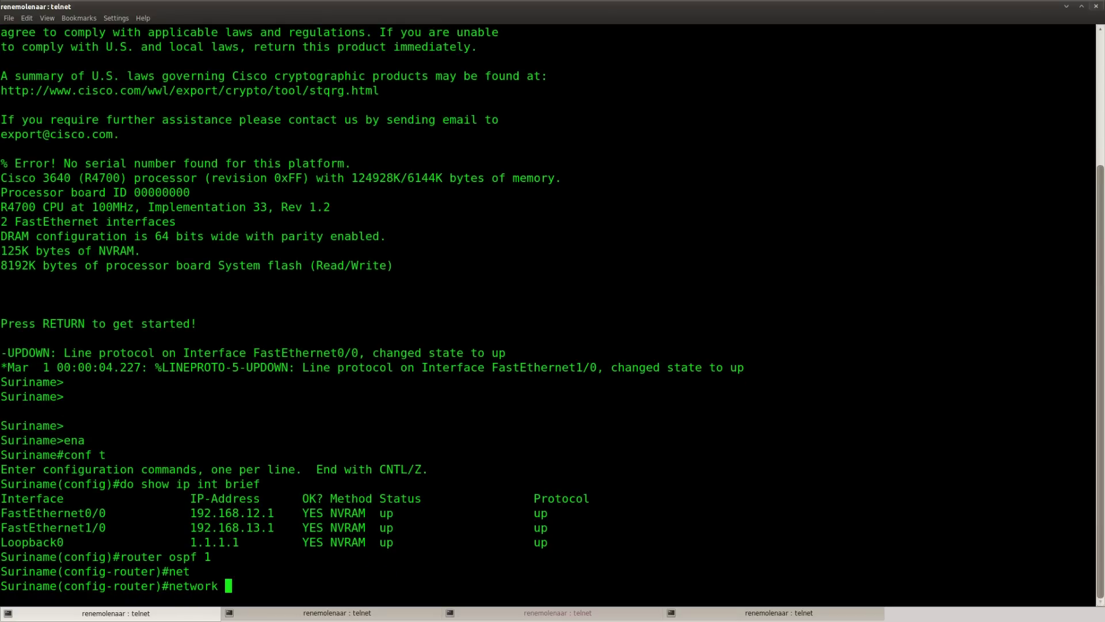
pyautogui.write('0.0.0.0 255.255.255.255 area 0')
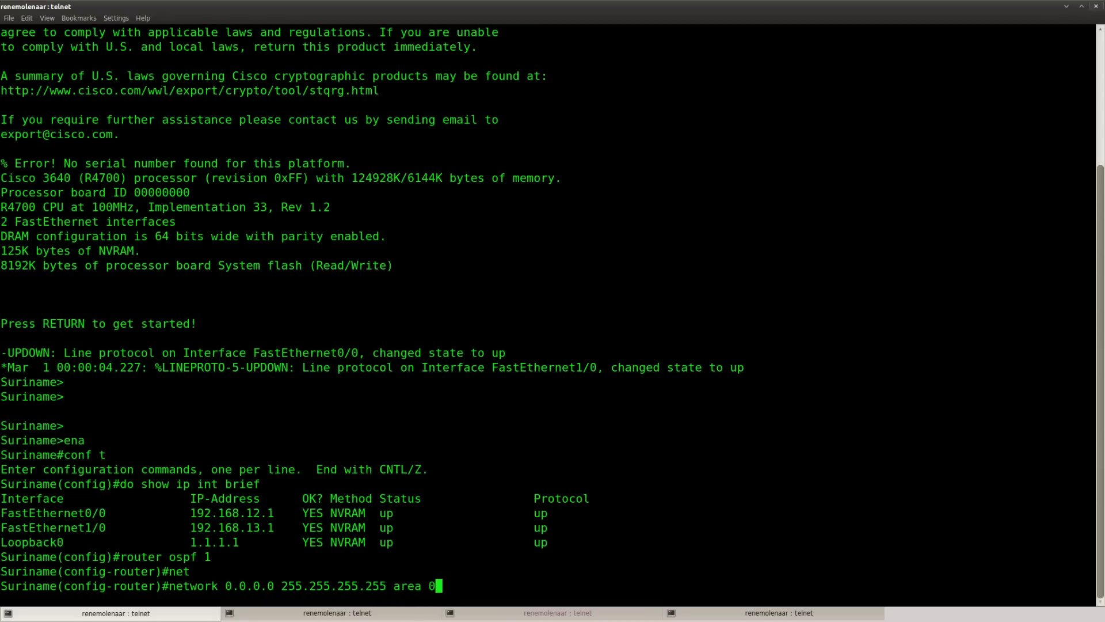
pyautogui.press('Return')
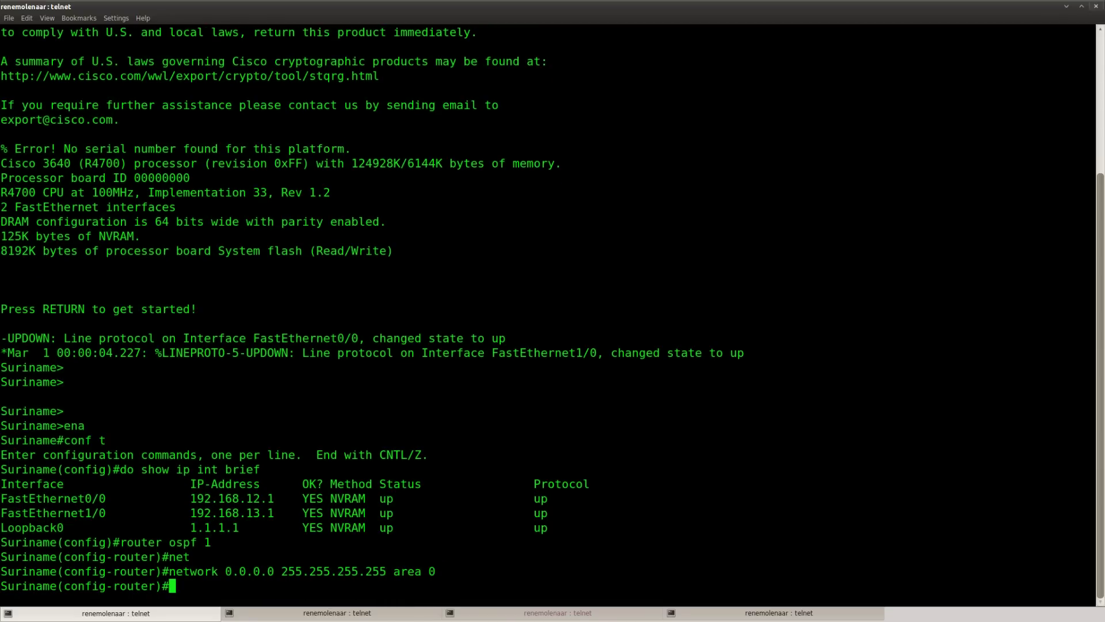
pyautogui.press('Return')
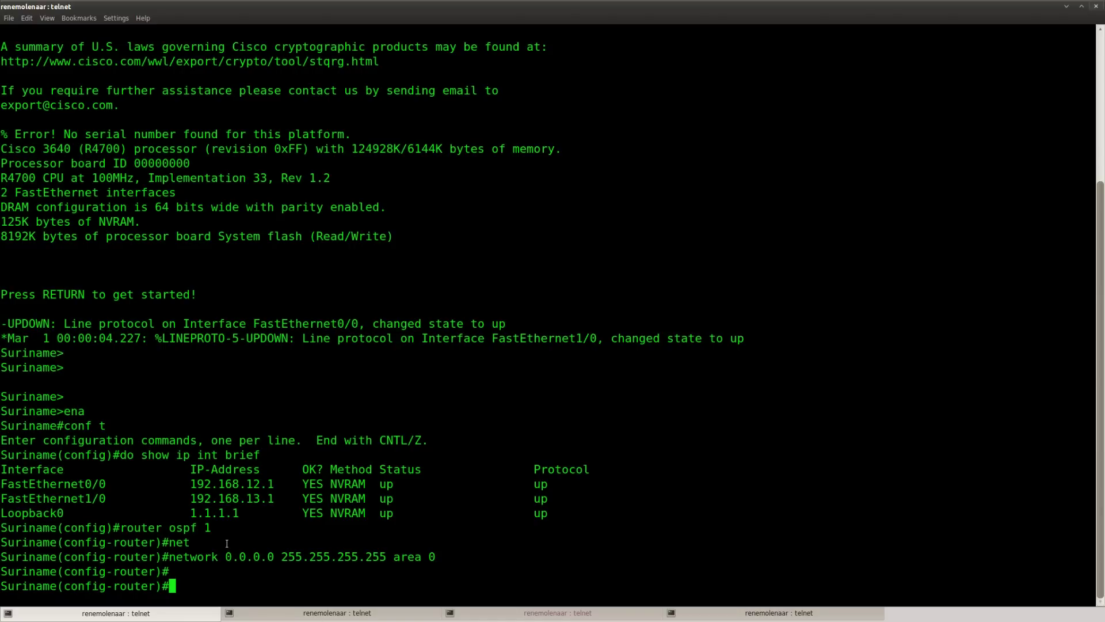
# Step: Start BGP AS 1 on Suriname and add 2.2.2.2 as an iBGP neighbor with remote-as 1
pyautogui.write('router bgp 1')
pyautogui.press('Return')
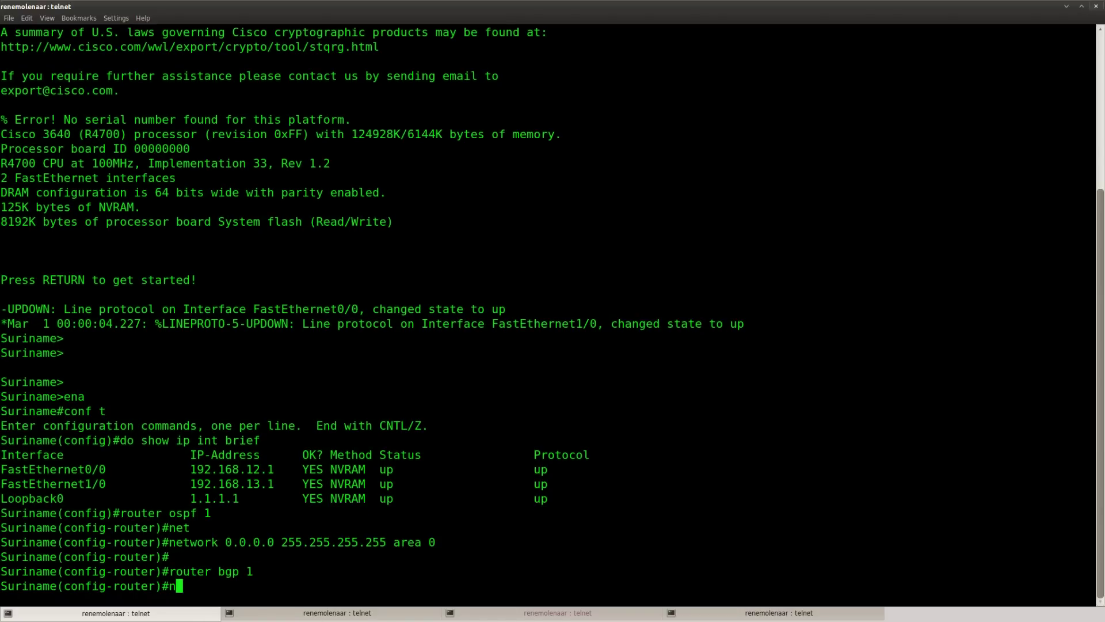
pyautogui.write('ne')
pyautogui.press('Tab')
pyautogui.write('i')
pyautogui.press('Tab')
pyautogui.write('192.16')
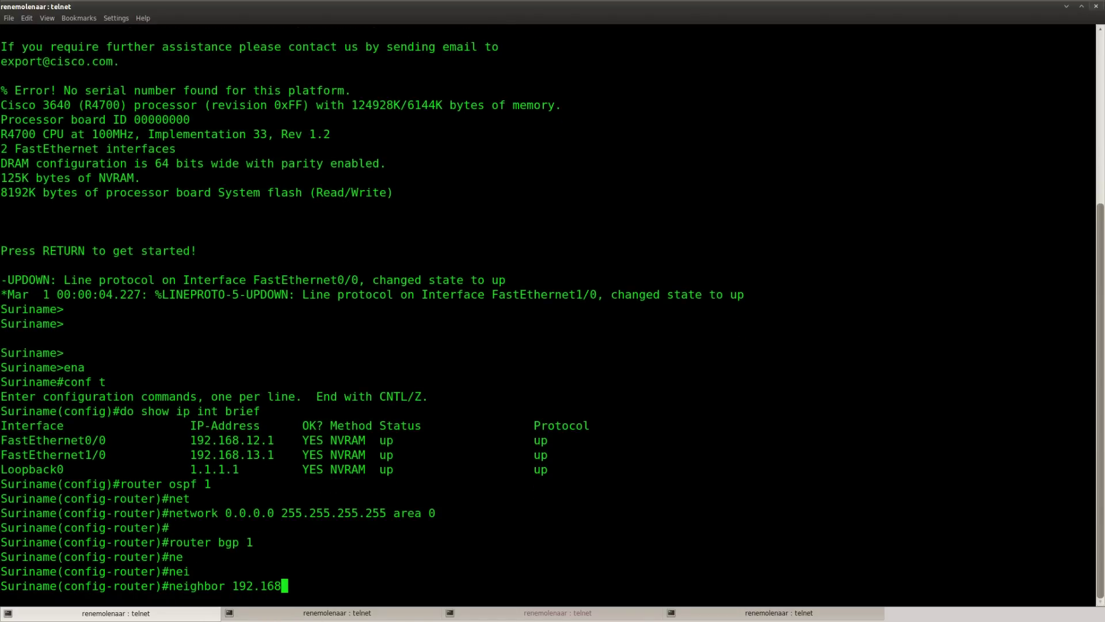
pyautogui.press('BackSpace')
pyautogui.press('BackSpace')
pyautogui.press('BackSpace')
pyautogui.press('BackSpace')
pyautogui.press('BackSpace')
pyautogui.press('BackSpace')
pyautogui.write('2.2.2.2 remo')
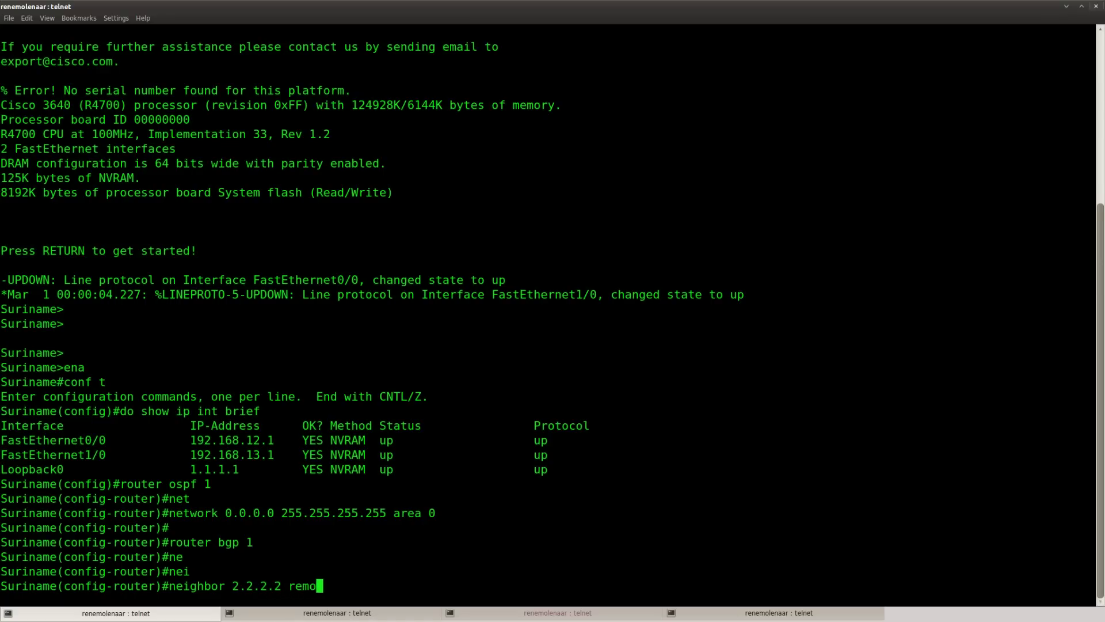
pyautogui.press('Tab')
pyautogui.write('te')
pyautogui.press('Tab')
pyautogui.write('1')
pyautogui.press('Return')
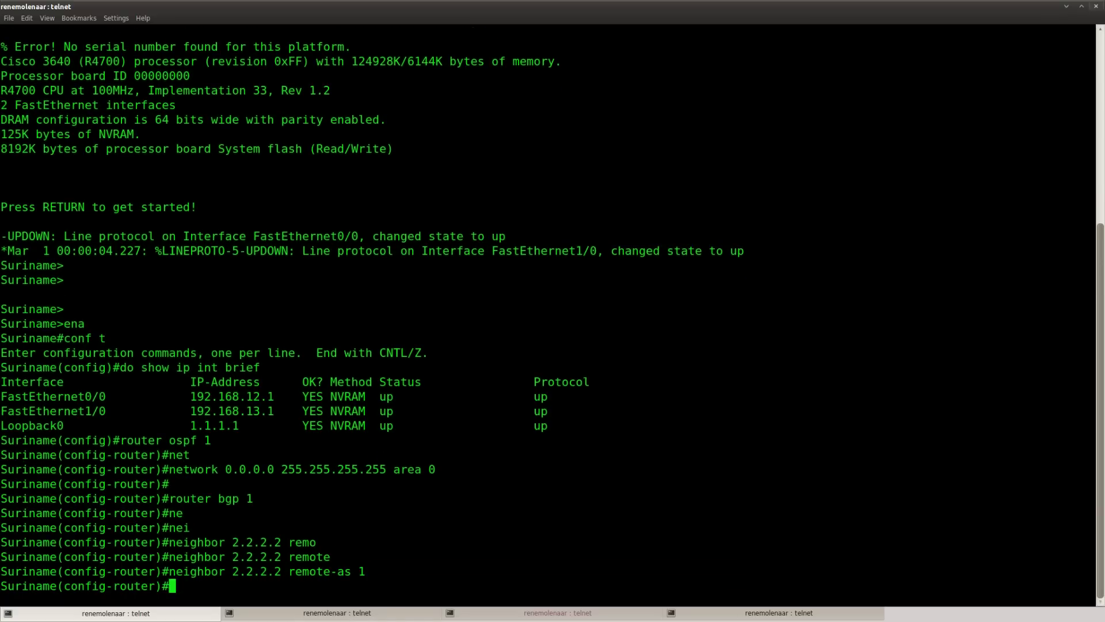
# Step: Add 3.3.3.3 as a second iBGP neighbor with remote-as 1
pyautogui.write('nei')
pyautogui.press('Tab')
pyautogui.write('3.3.3.3 remote')
pyautogui.press('Tab')
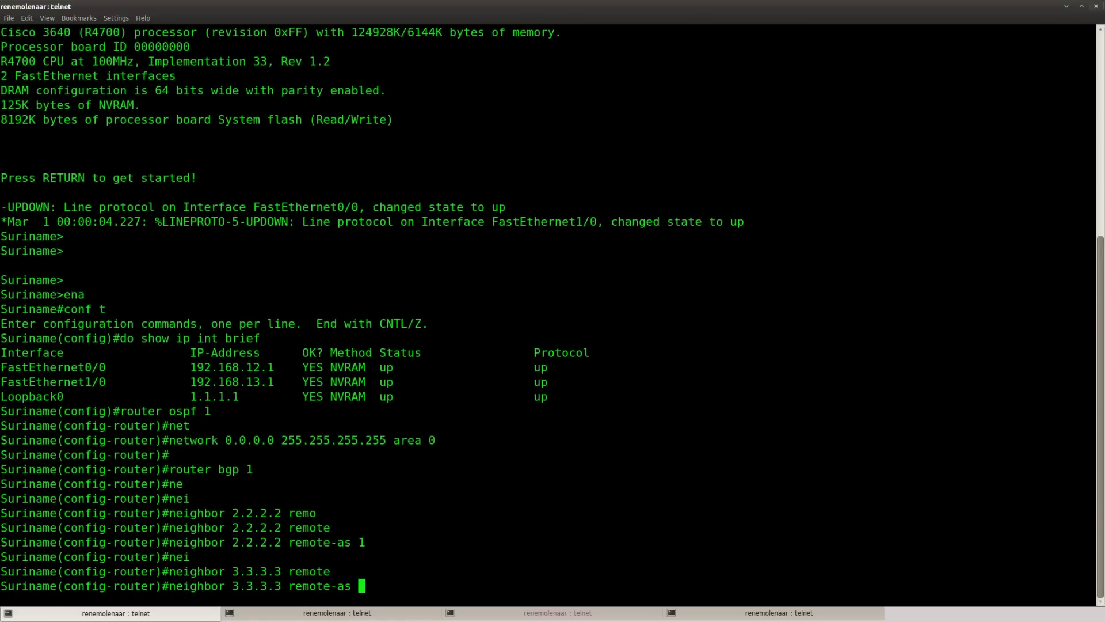
pyautogui.write('1')
pyautogui.press('Return')
# Step: Set update-source loopback 0 for neighbors 2.2.2.2 and 3.3.3.3
pyautogui.write('nei')
pyautogui.press('Tab')
pyautogui.write('2.2.2.2 upd')
pyautogui.press('Tab')
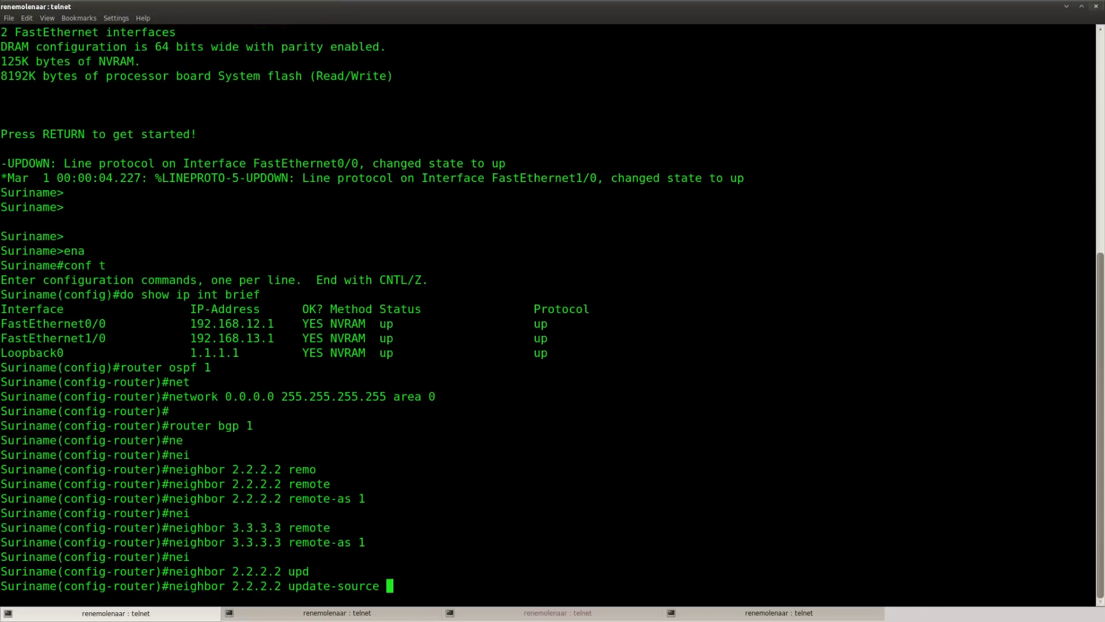
pyautogui.write('loo')
pyautogui.press('Tab')
pyautogui.press('0')
pyautogui.press('Return')
pyautogui.write('nei')
pyautogui.press('Tab')
pyautogui.write('3.3.3.3 upd')
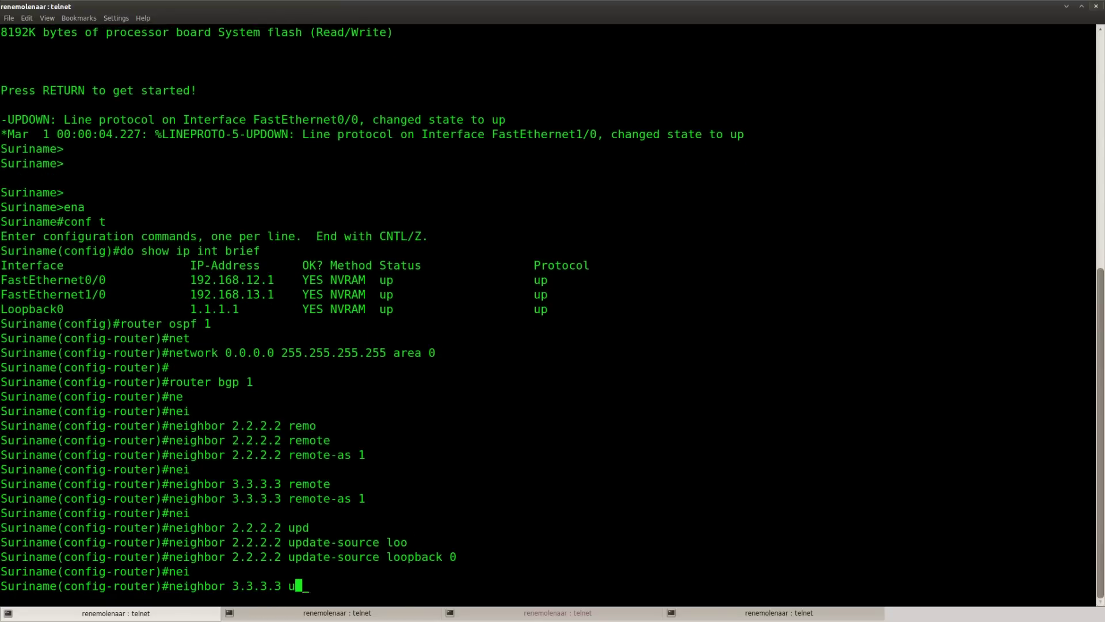
pyautogui.press('Tab')
pyautogui.write('loo')
pyautogui.press('Tab')
pyautogui.write('0')
pyautogui.press('Return')
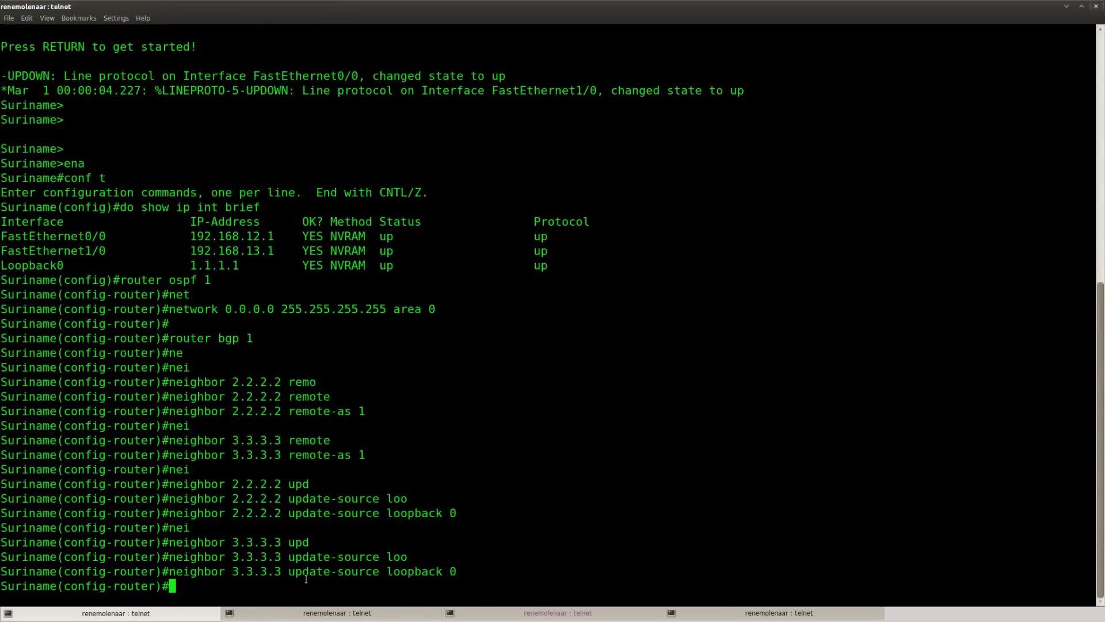
# Step: On the Haiti console, enter configuration mode and start OSPF process 1
pyautogui.click(337, 613)
pyautogui.press('Return')
pyautogui.press('Return')
pyautogui.press('Return')
pyautogui.write('ena')
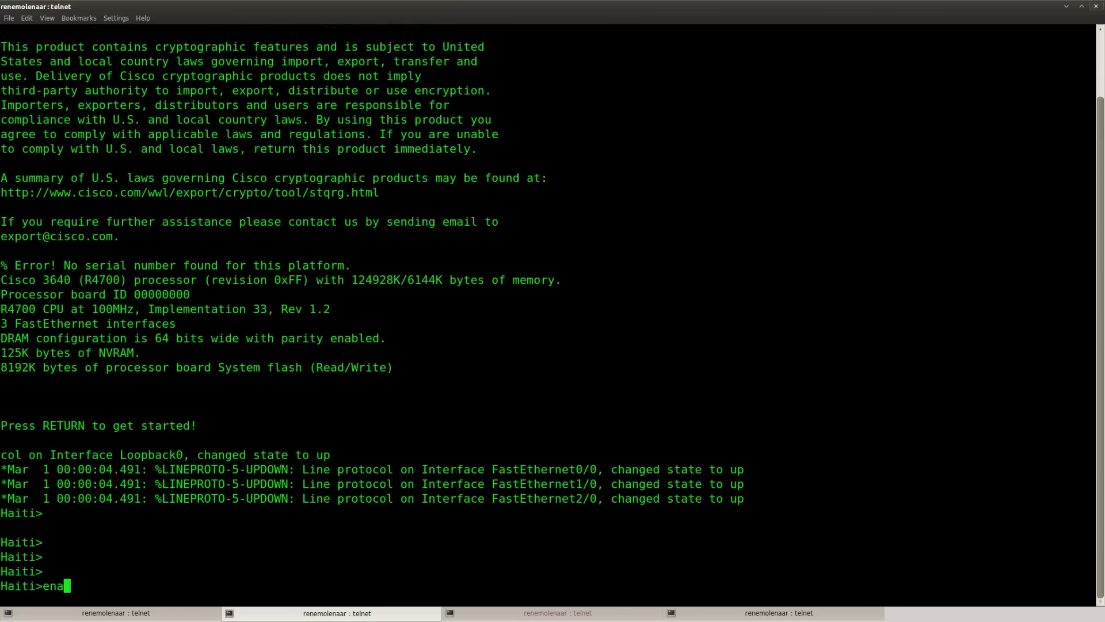
pyautogui.press('Return')
pyautogui.write('conf t')
pyautogui.press('Return')
pyautogui.write('router ospf 1')
pyautogui.press('Return')
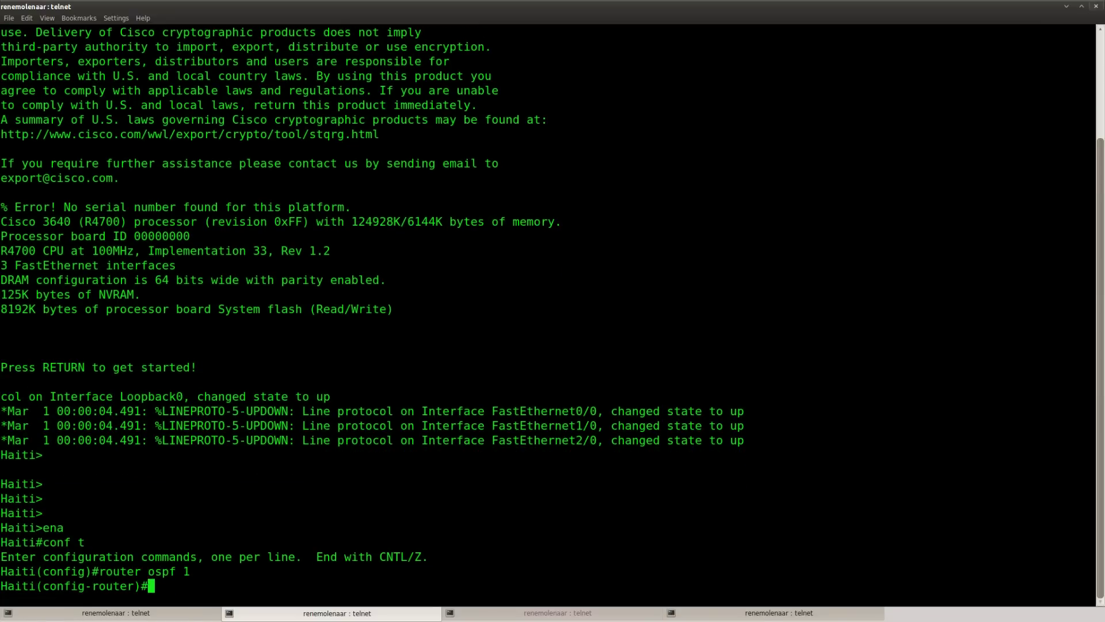
# Step: Advertise 192.168.12.0, 192.168.23.0 and 2.2.2.0 with wildcard 0.0.0.255 in area 0
pyautogui.write('net')
pyautogui.press('Tab')
pyautogui.write('19')
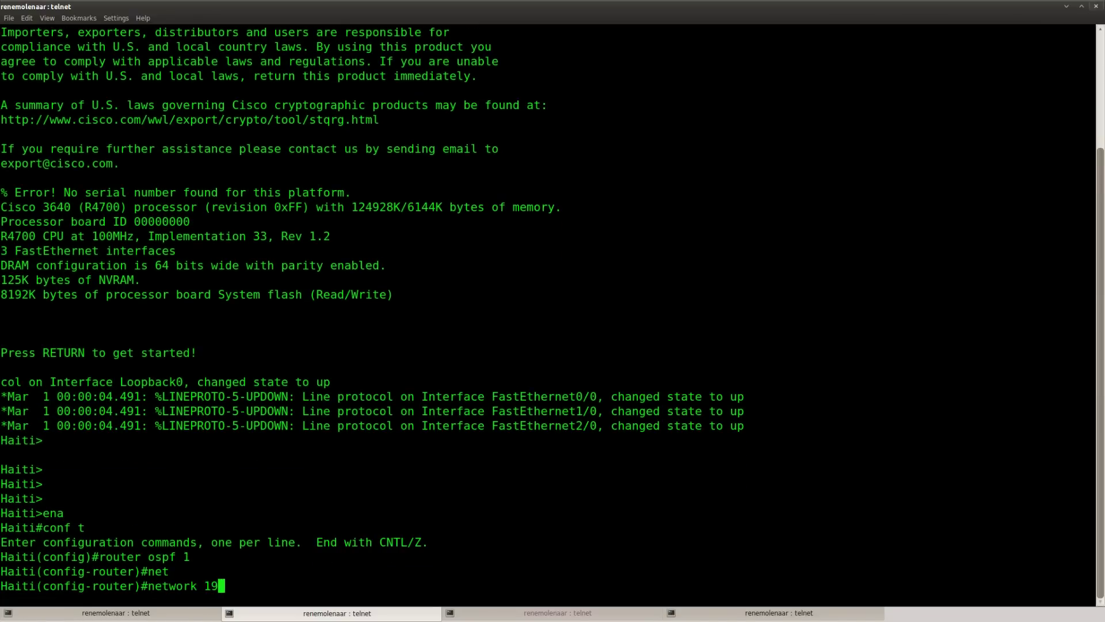
pyautogui.write('2.168.12.0 0.0.0')
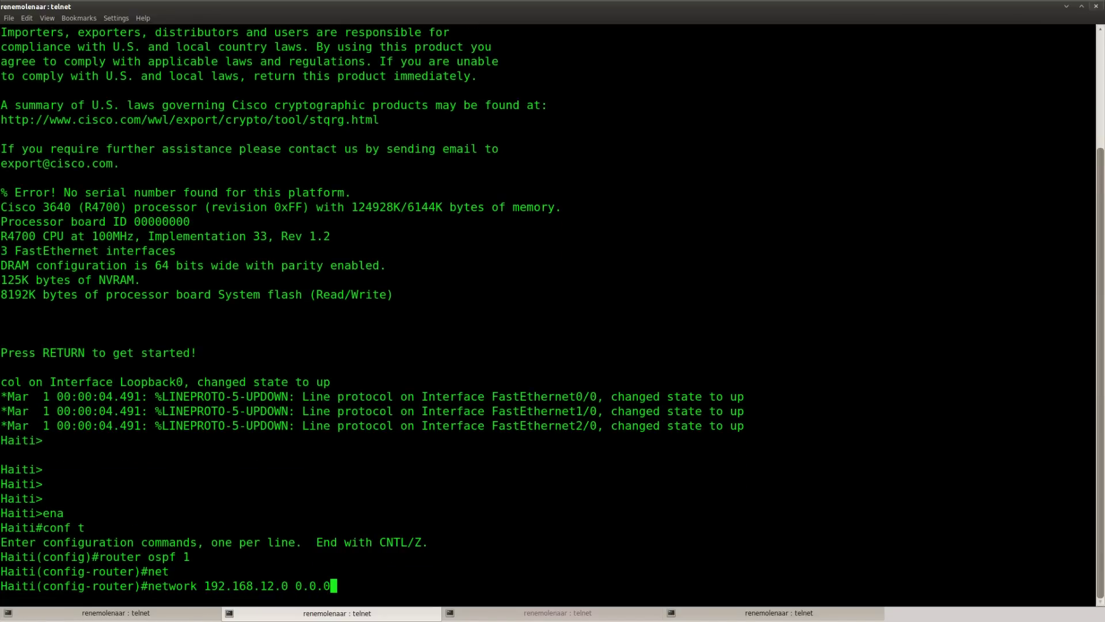
pyautogui.write('.255 area 0')
pyautogui.press('Return')
pyautogui.write('net')
pyautogui.press('Tab')
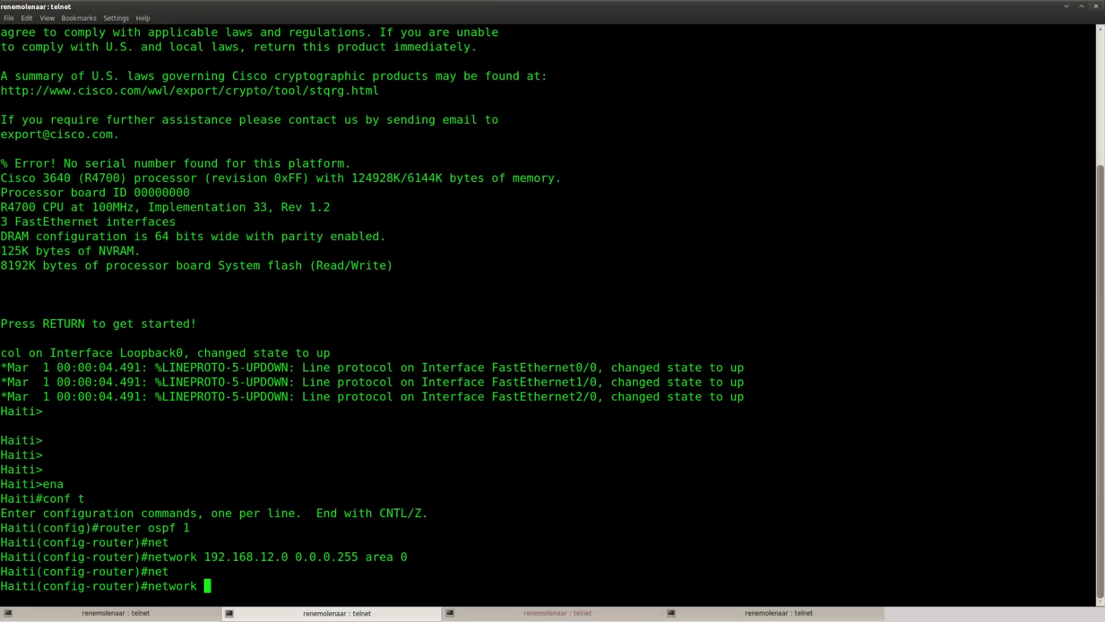
pyautogui.write('192.168.23.0 0.')
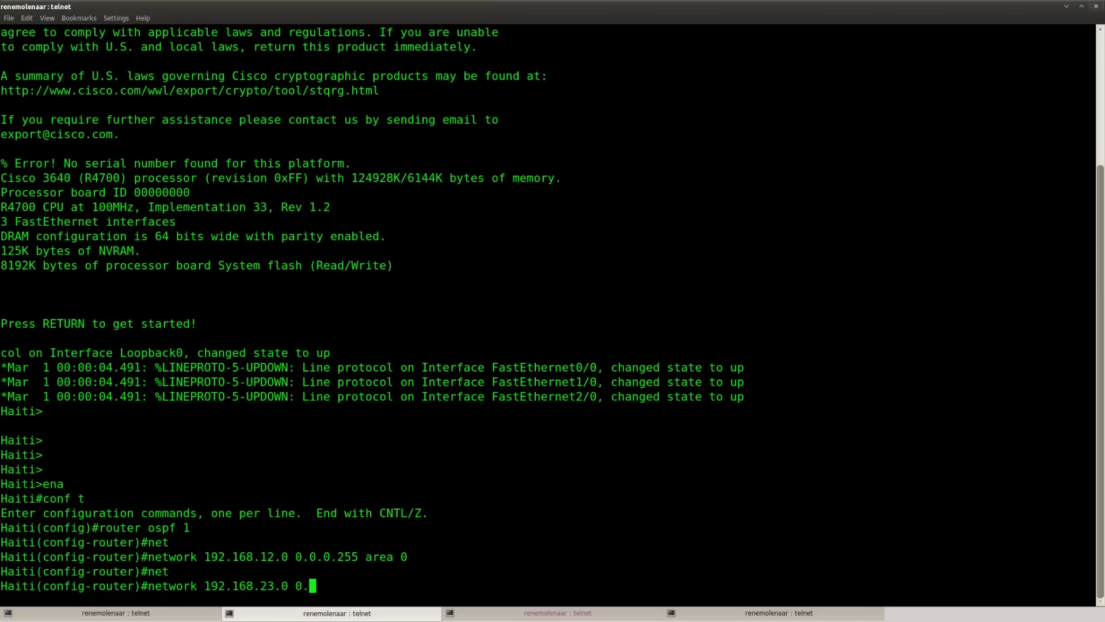
pyautogui.write('0.0.255 area 0')
pyautogui.press('Return')
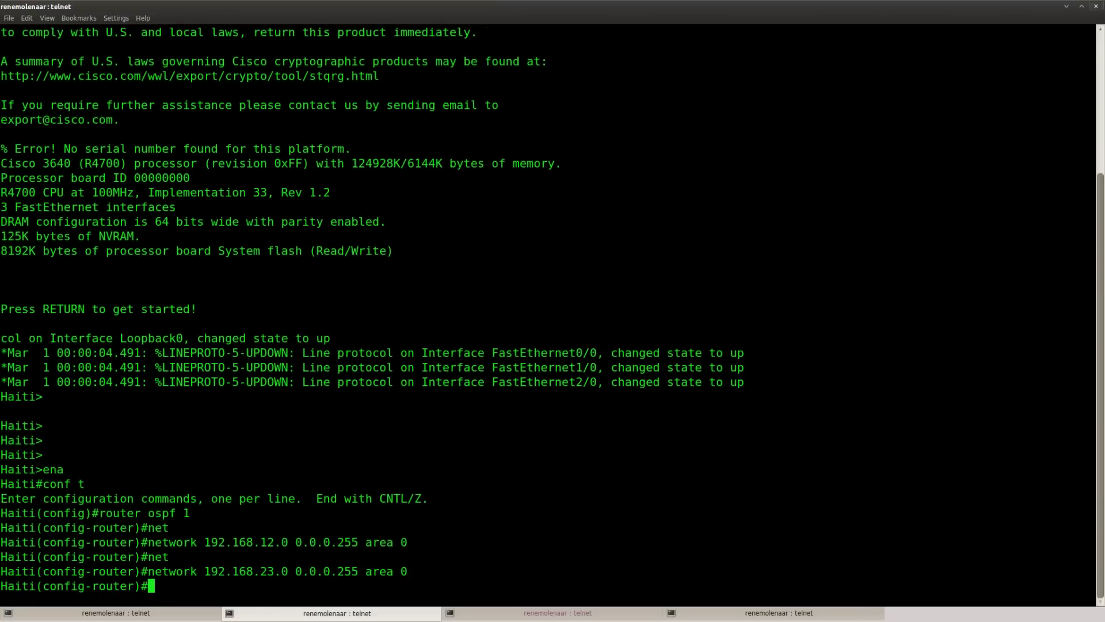
pyautogui.write('net')
pyautogui.press('Tab')
pyautogui.write('2.2.2.')
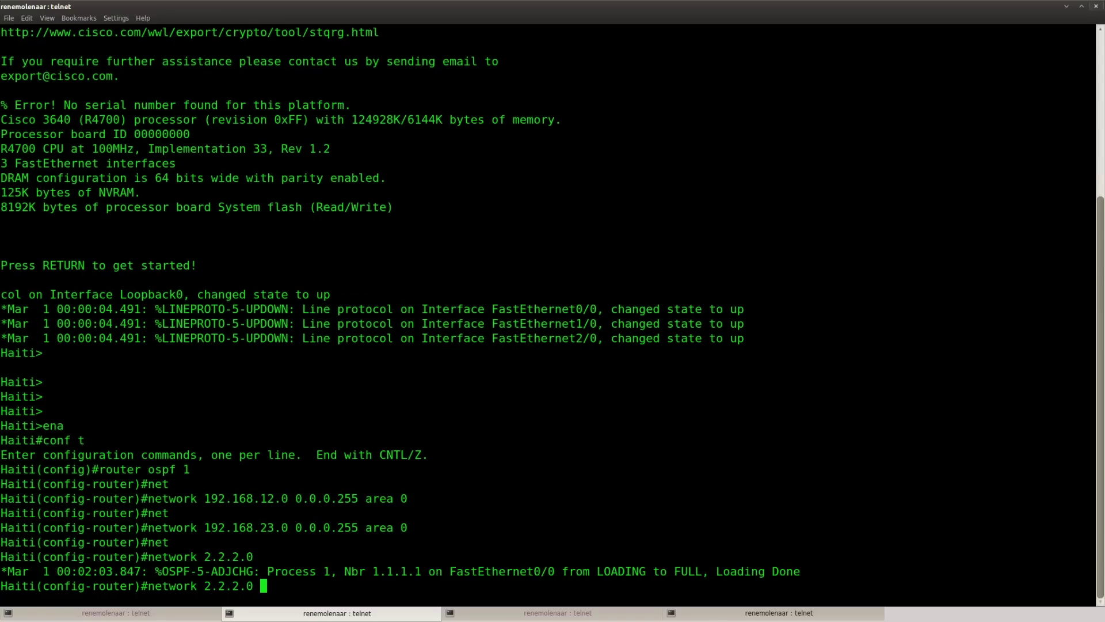
pyautogui.write('0 0.0.0.255 are')
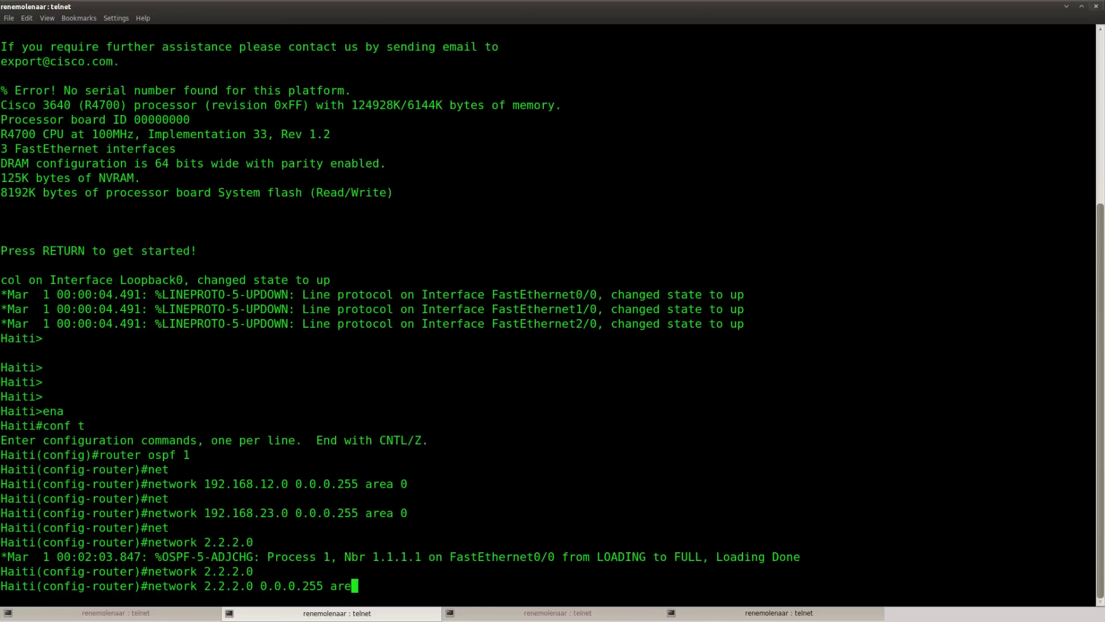
pyautogui.write('a 0')
pyautogui.press('Return')
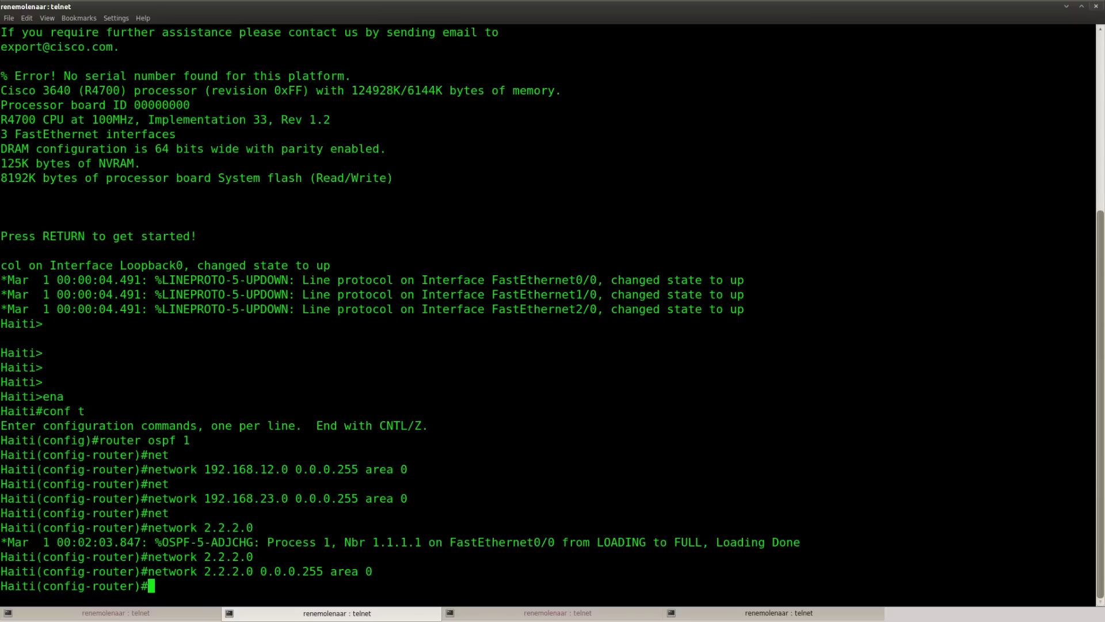
pyautogui.press('Return')
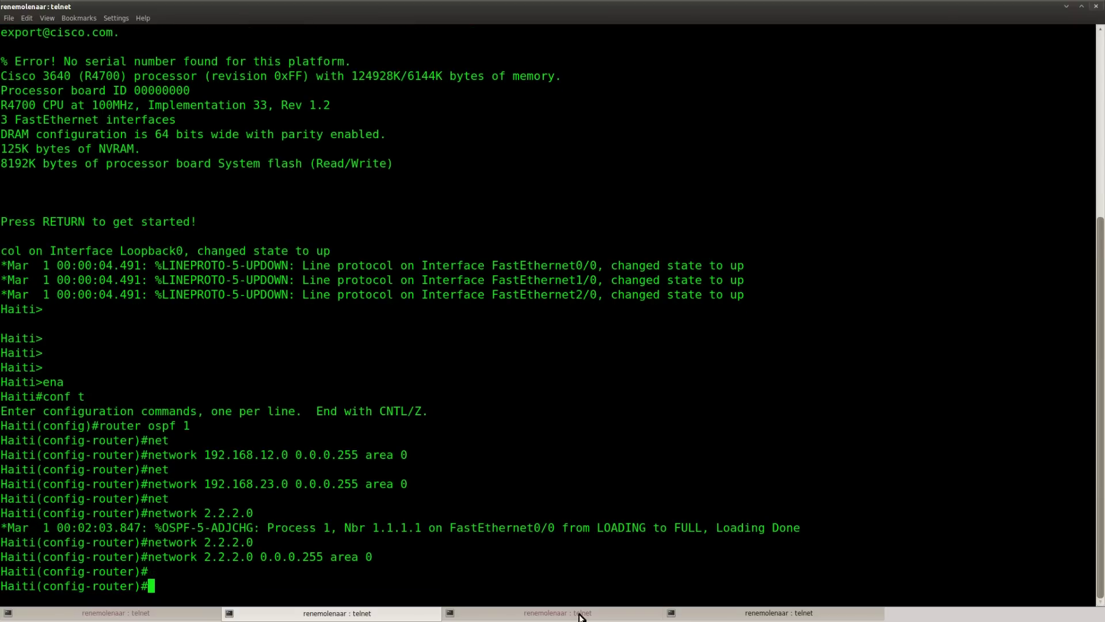
# Step: On the Cuba console, enter configuration mode and start OSPF process 1
pyautogui.click(580, 614)
pyautogui.press('Return')
pyautogui.press('Return')
pyautogui.press('Return')
pyautogui.press('Return')
pyautogui.press('Return')
pyautogui.write('ena')
pyautogui.press('Return')
pyautogui.write('c')
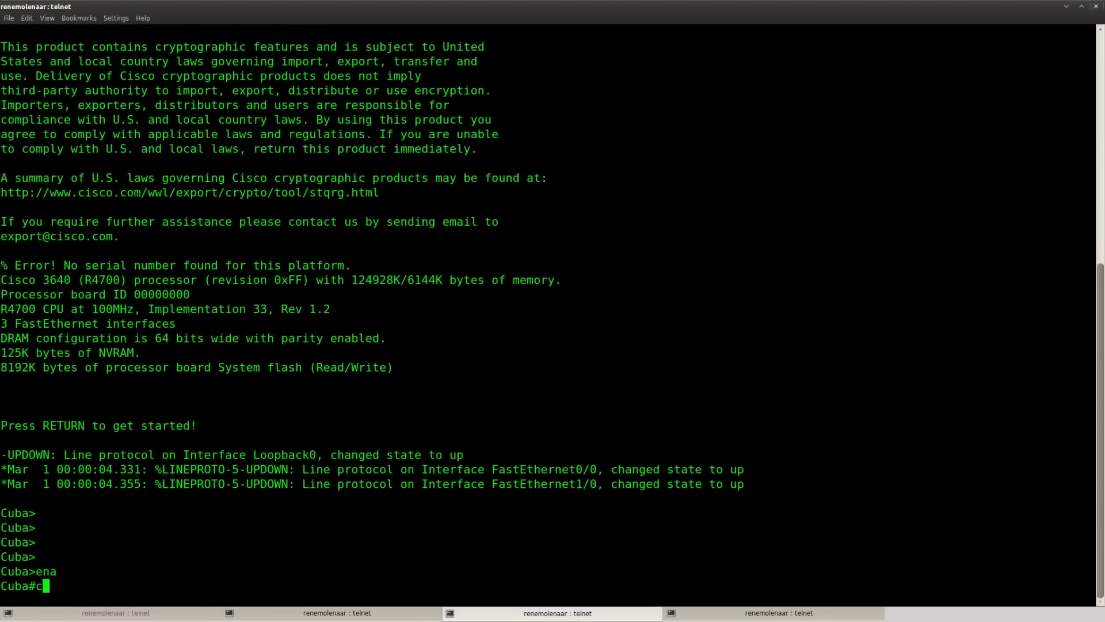
pyautogui.write('onf t')
pyautogui.press('Return')
pyautogui.write('router ')
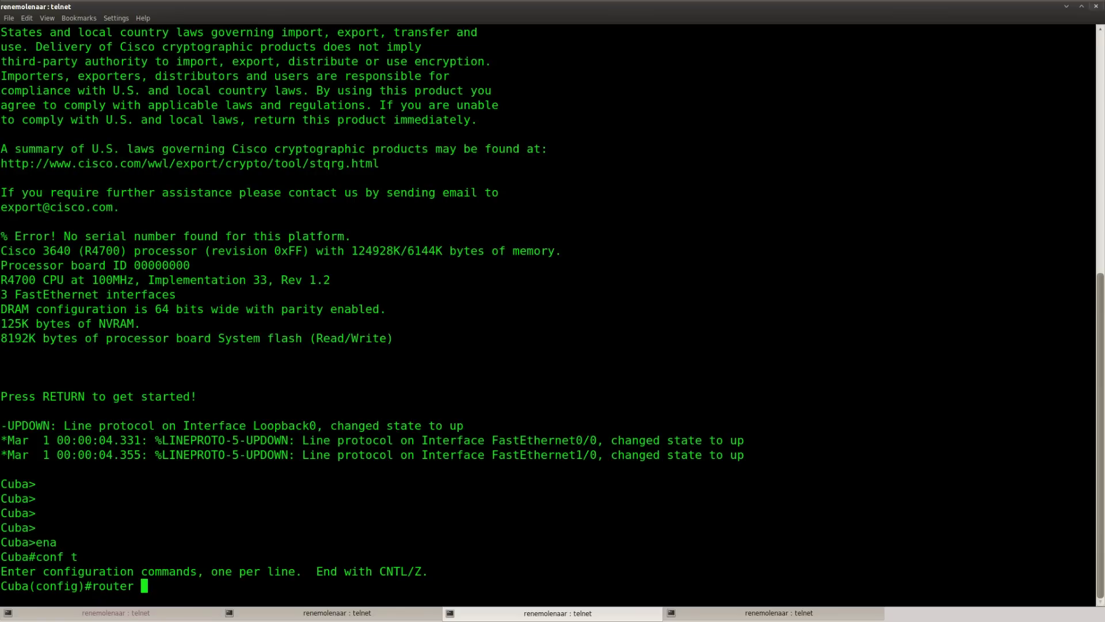
pyautogui.write('ospf 1')
pyautogui.press('Return')
# Step: Advertise 192.168.13.0 and 192.168.23.0 in area 0, and type the 3.3.3.0 0.0.0.255 statement
pyautogui.write('net')
pyautogui.press('Tab')
pyautogui.write('19')
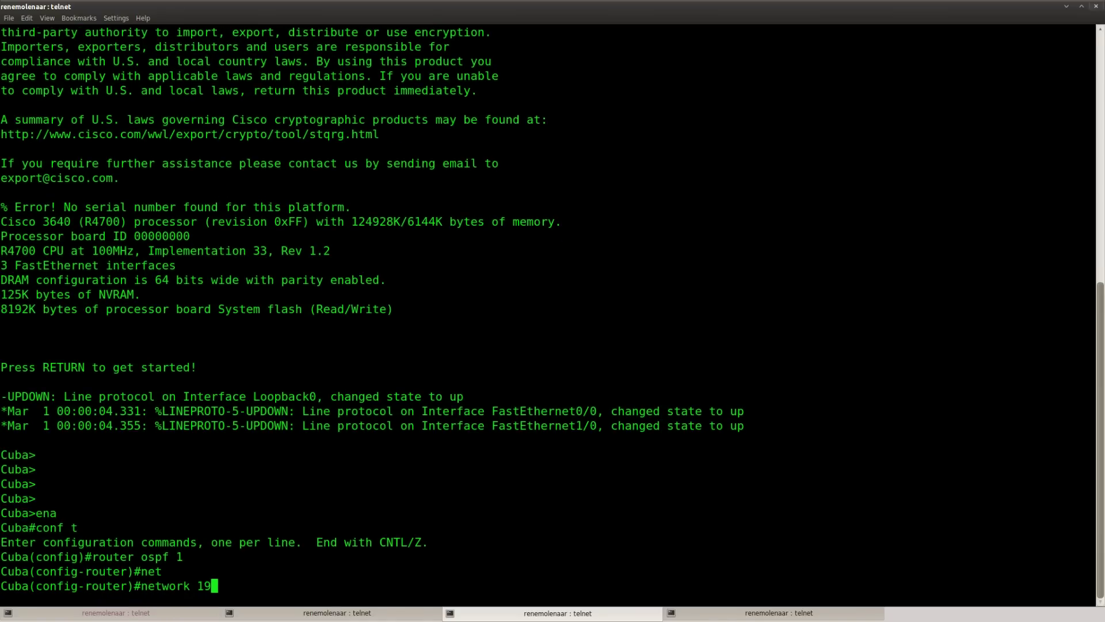
pyautogui.write('2.168.13.0 0.0.0.25')
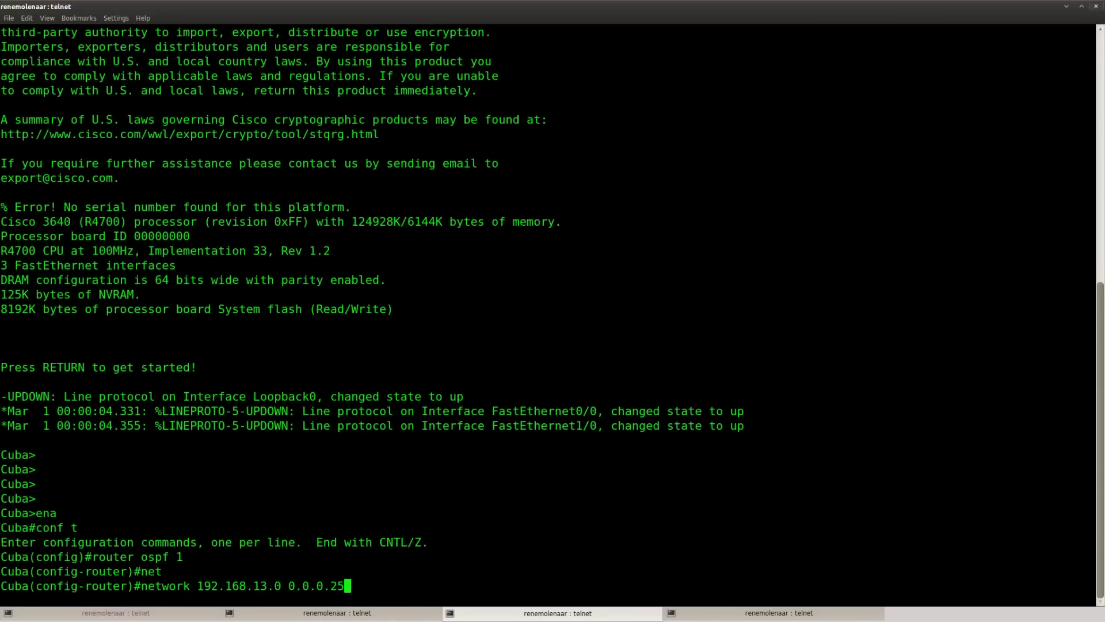
pyautogui.write('5 area 0')
pyautogui.press('Return')
pyautogui.write('net')
pyautogui.press('Tab')
pyautogui.write('192.')
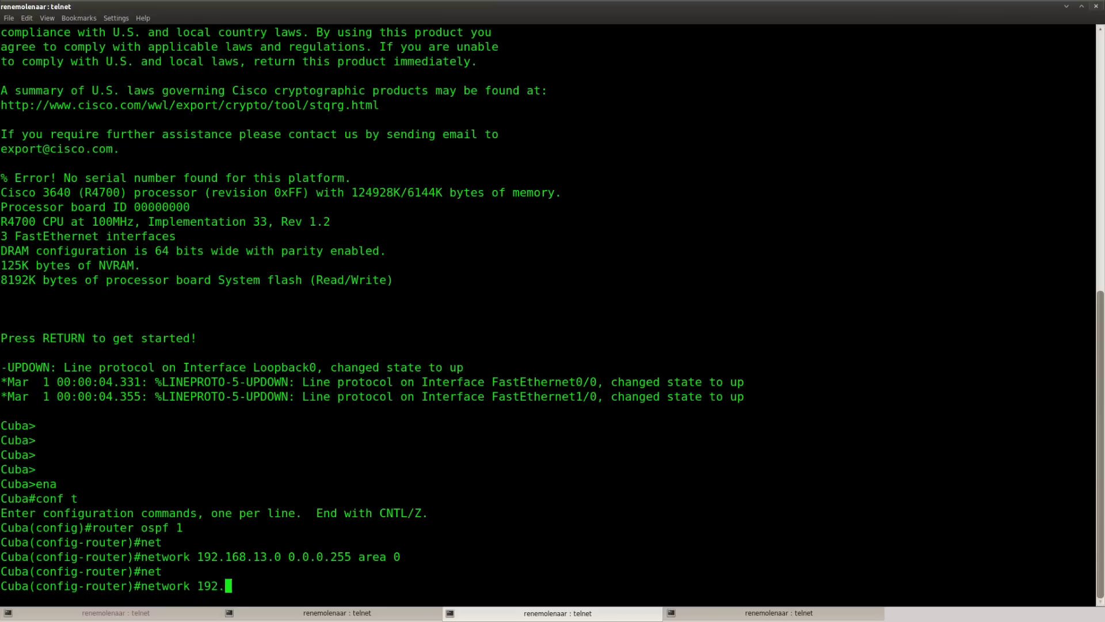
pyautogui.write('168.23.0 0.0.0.25')
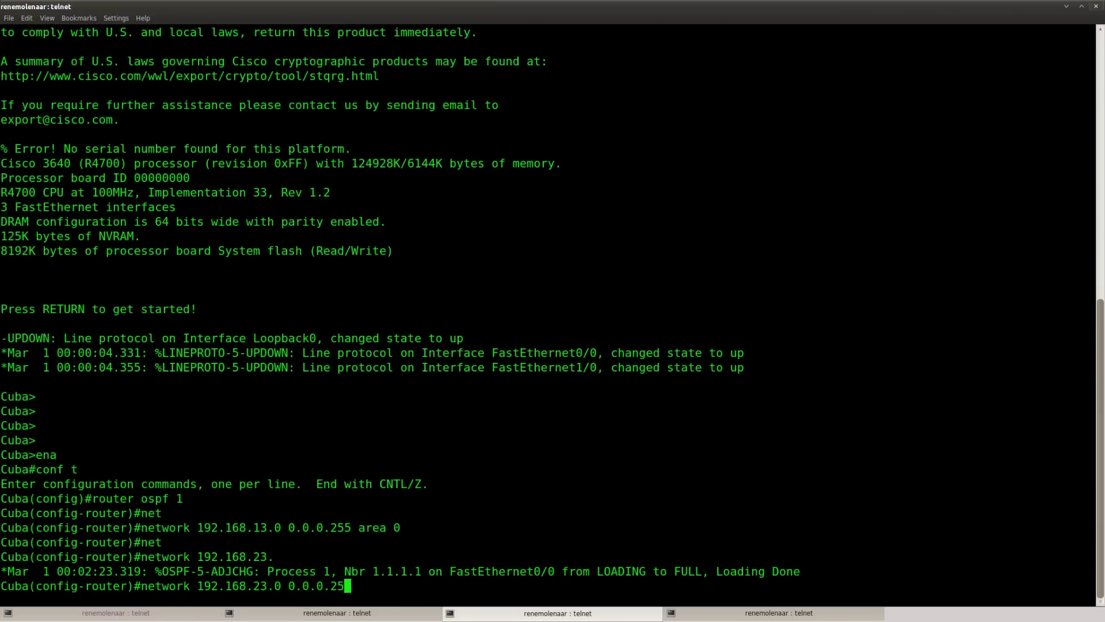
pyautogui.write('5 area 0')
pyautogui.press('Return')
pyautogui.press('Return')
pyautogui.press('Return')
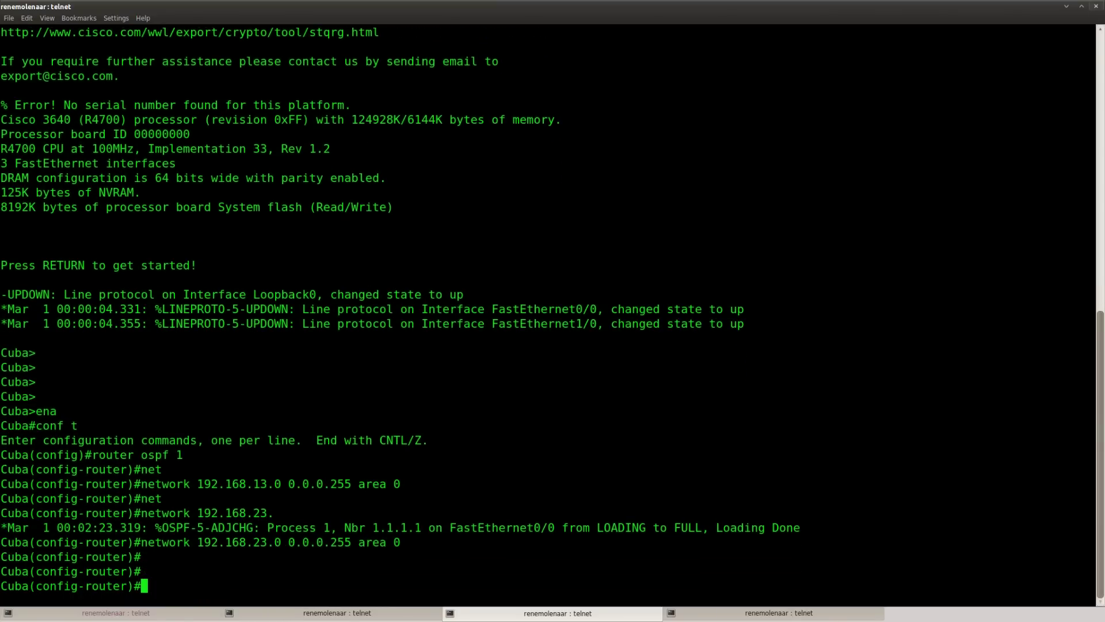
pyautogui.write('net')
pyautogui.press('Tab')
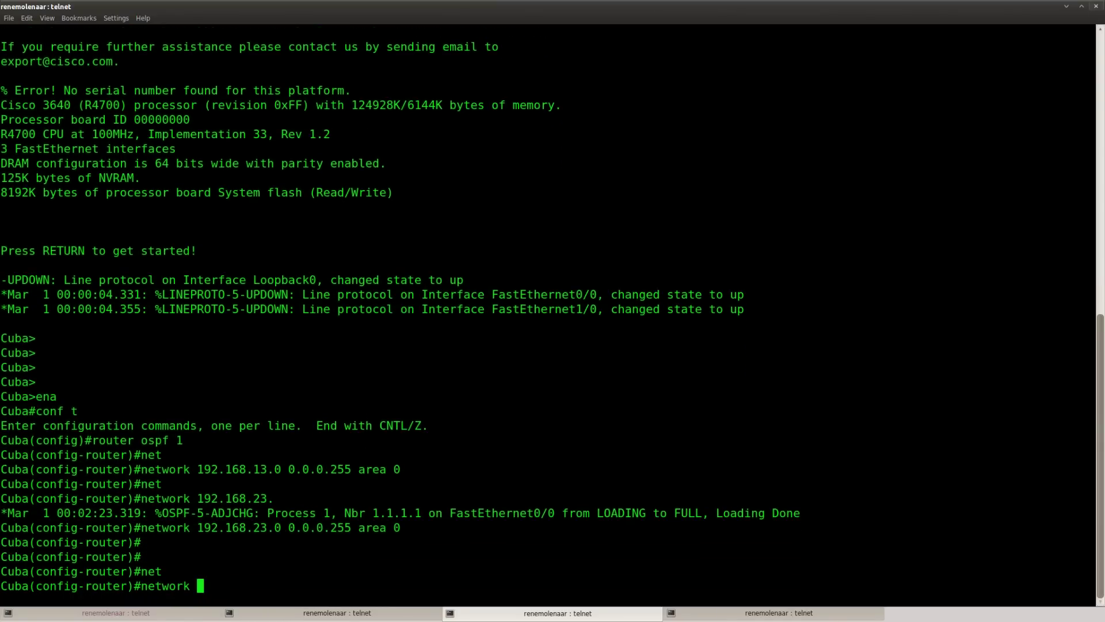
pyautogui.write('3.3.3.0 0.0.0.255 area 0')
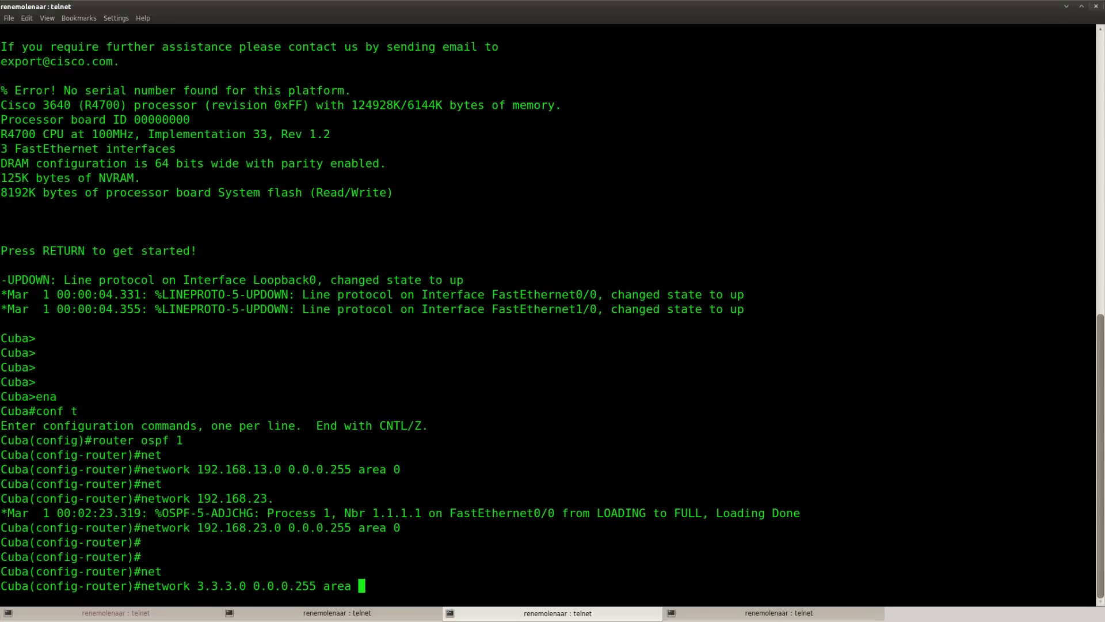
# Step: Commit the 3.3.3.0 area 0 statement, then start BGP AS 1 with iBGP peers 2.2.2.2 and 1.1.1.1
pyautogui.press('Return')
pyautogui.press('Return')
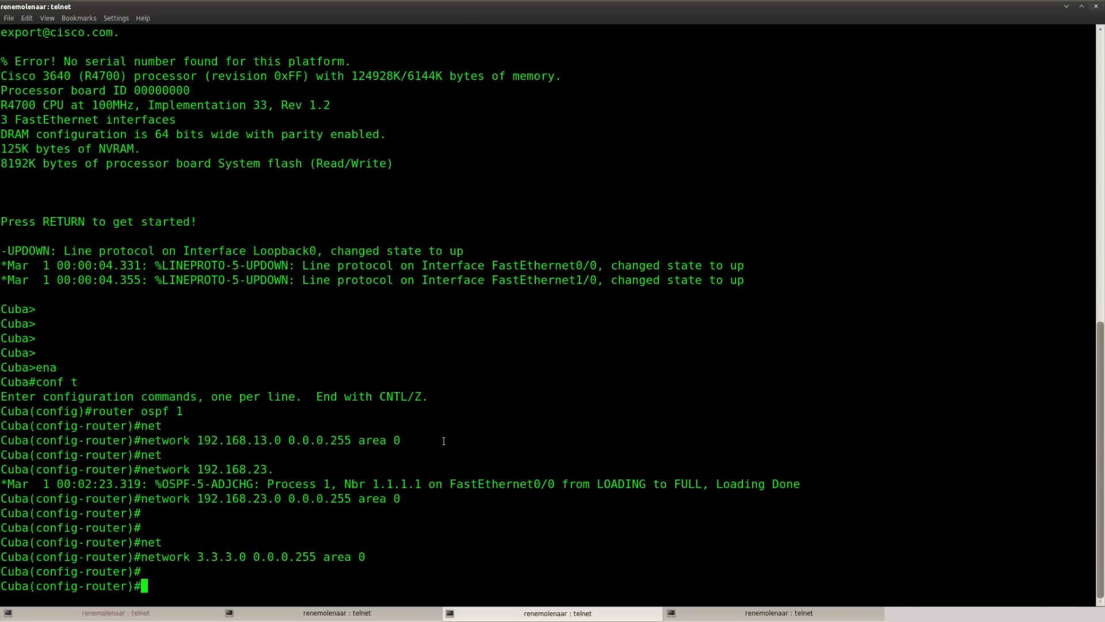
pyautogui.press('Return')
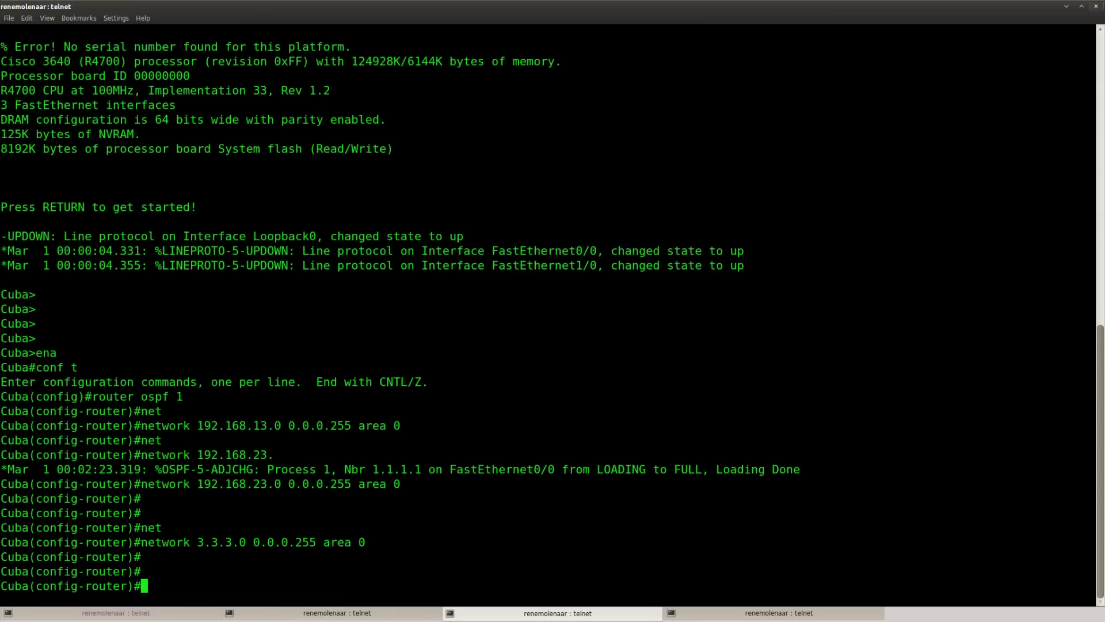
pyautogui.write('router bgp 1')
pyautogui.press('Return')
pyautogui.write('nei')
pyautogui.press('Tab')
pyautogui.write('2.2.2.2 remote')
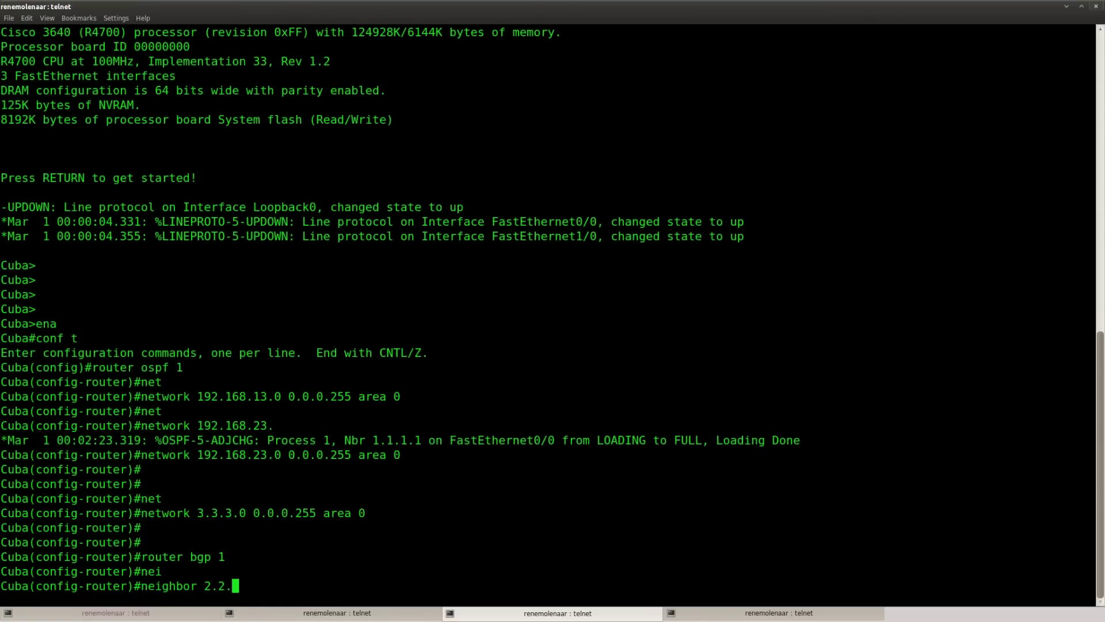
pyautogui.press('Tab')
pyautogui.write('1')
pyautogui.press('Return')
pyautogui.write('nei')
pyautogui.press('Tab')
pyautogui.write('1.1.1.1 remote')
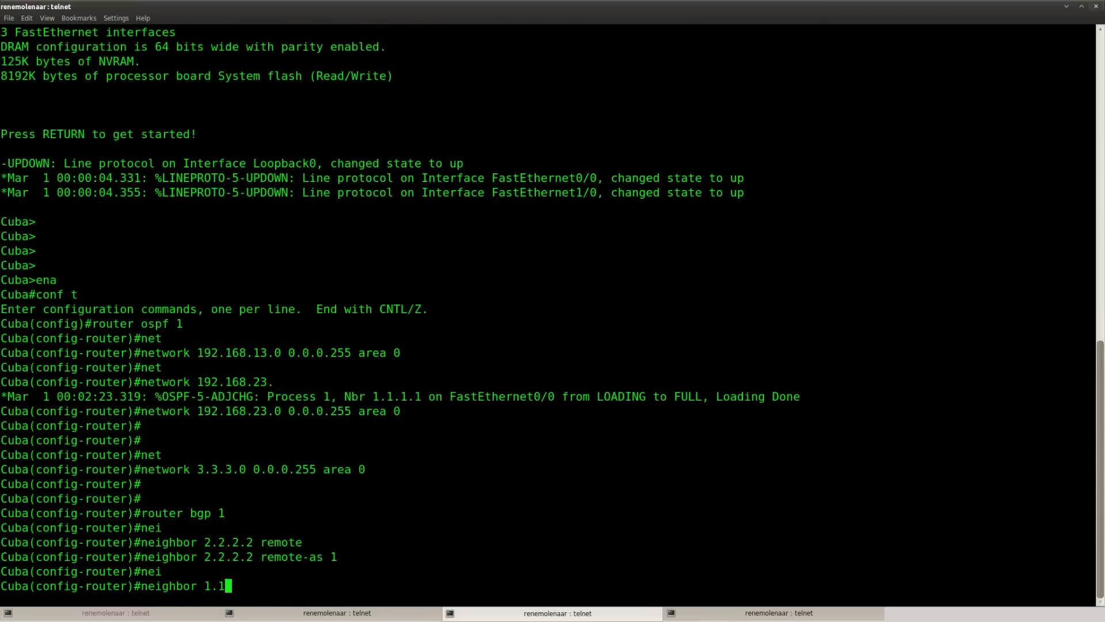
pyautogui.press('Tab')
pyautogui.write('1')
pyautogui.press('Return')
# Step: Set update-source loopback 0 for neighbors 2.2.2.2 and 1.1.1.1 on Cuba
pyautogui.write('nei')
pyautogui.press('Tab')
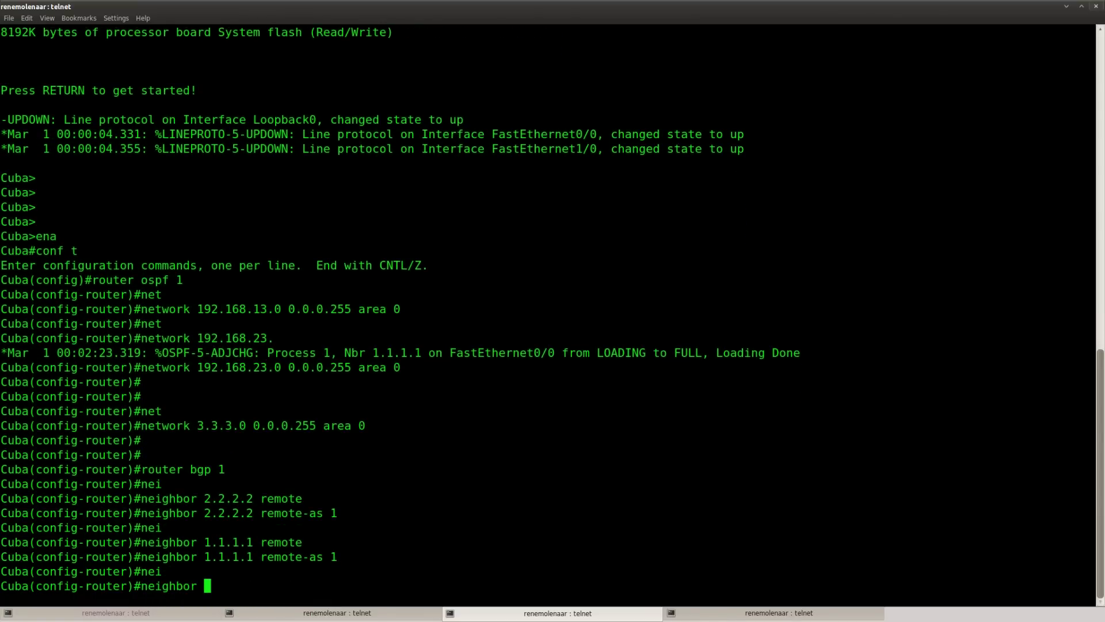
pyautogui.write('2.2.2.2 upd')
pyautogui.press('Tab')
pyautogui.write('loo')
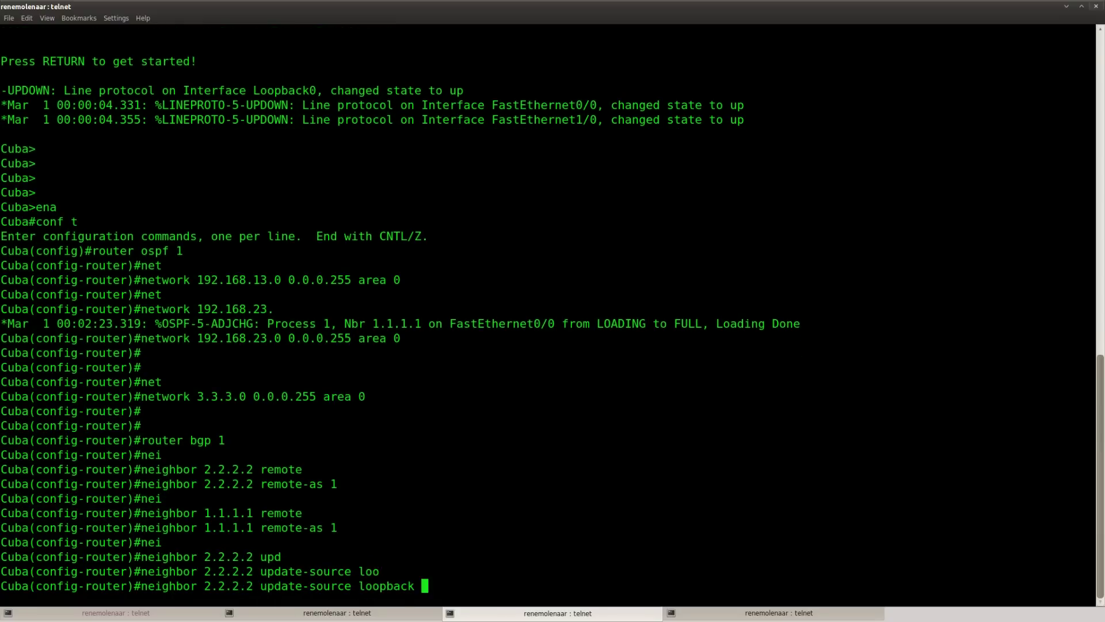
pyautogui.press('Tab')
pyautogui.write('0')
pyautogui.press('Return')
pyautogui.write('nei')
pyautogui.press('Tab')
pyautogui.write('1.1.1.1 upd')
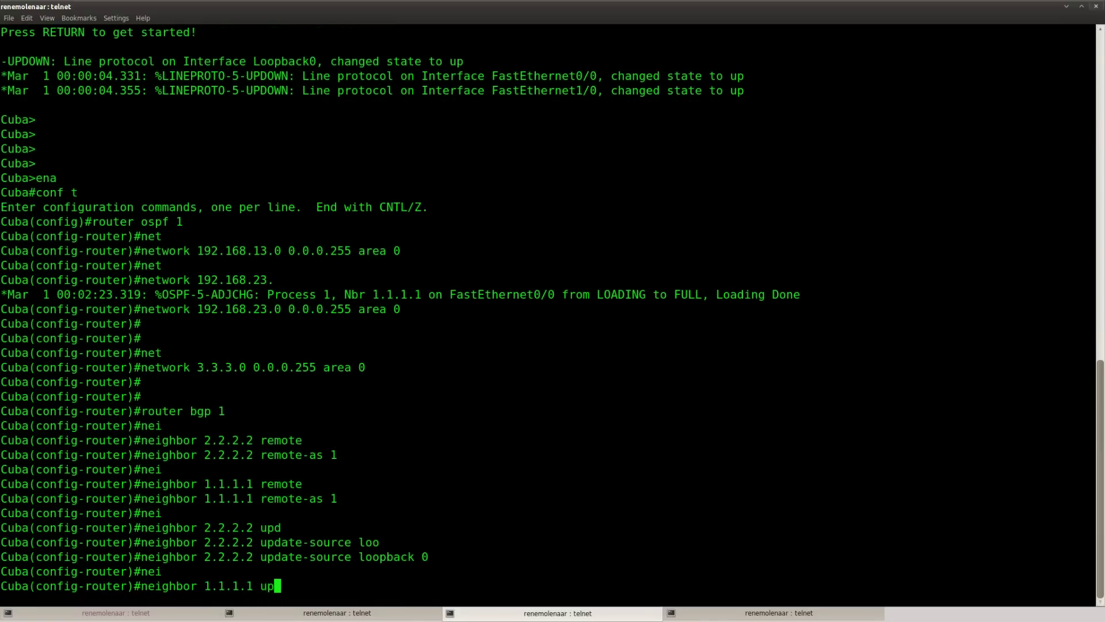
pyautogui.press('Tab')
pyautogui.write('loo')
pyautogui.press('Tab')
pyautogui.write('0')
pyautogui.press('Return')
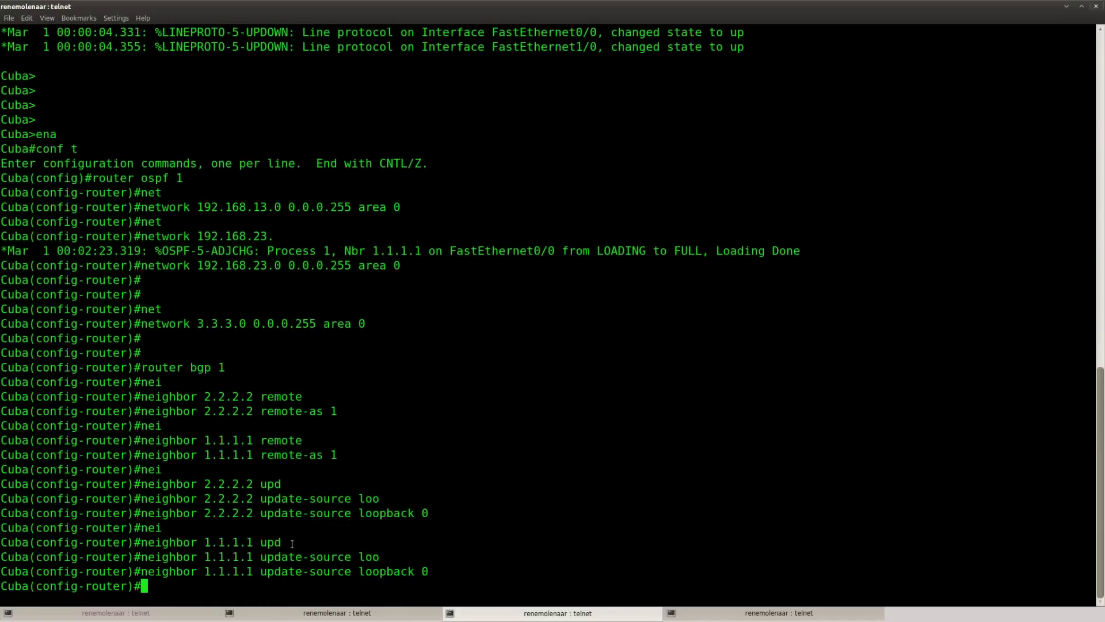
# Step: On Haiti, discard a premature neighbor entry and start BGP with router bgp 1
pyautogui.click(333, 613)
pyautogui.press('Return')
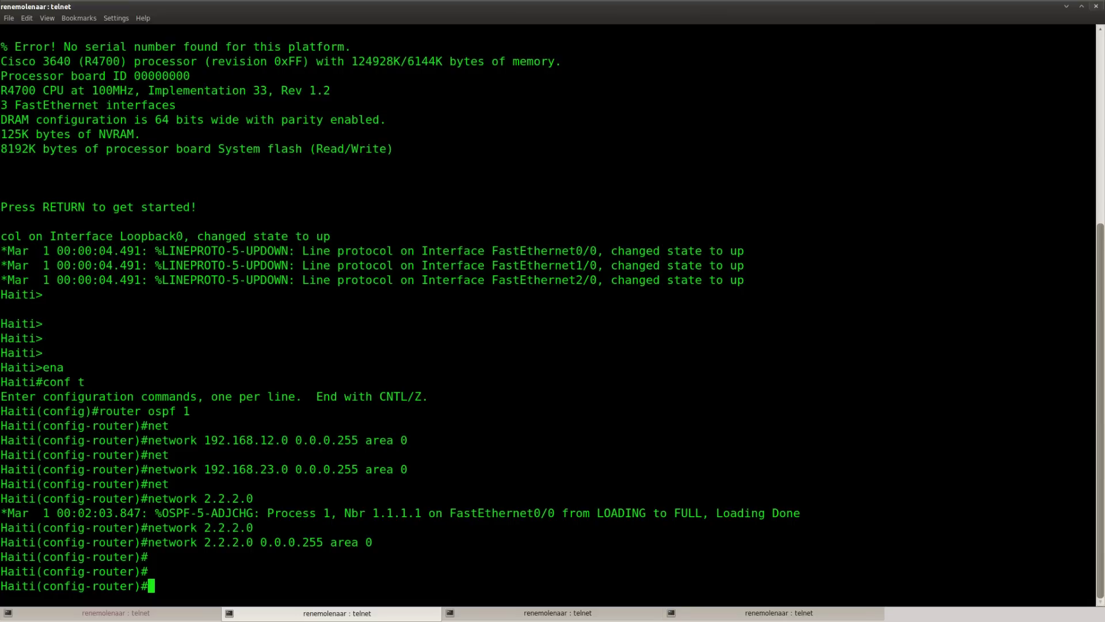
pyautogui.press('Return')
pyautogui.press('Return')
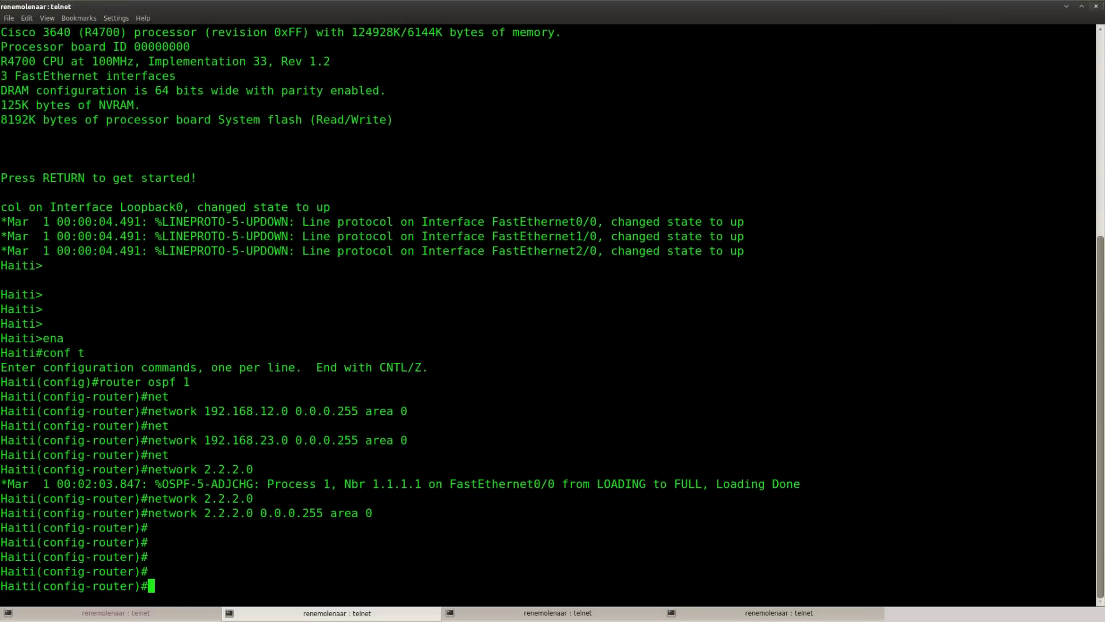
pyautogui.write('nei')
pyautogui.press('Tab')
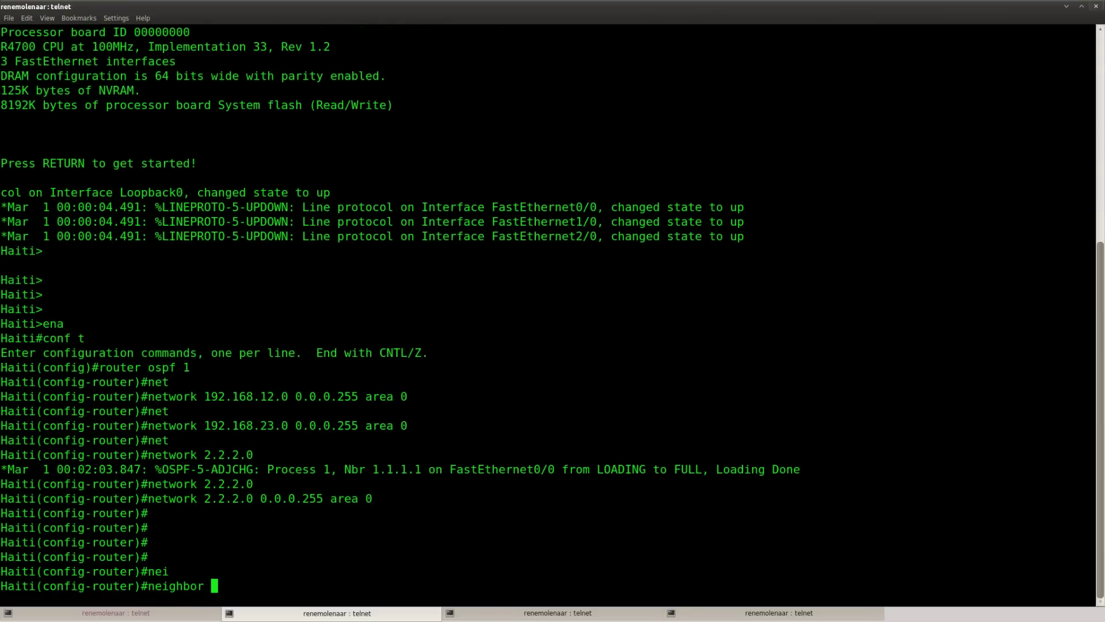
pyautogui.write('2.2.2.2')
pyautogui.press('BackSpace')
pyautogui.press('BackSpace')
pyautogui.press('BackSpace')
pyautogui.press('BackSpace')
pyautogui.press('BackSpace')
pyautogui.press('BackSpace')
pyautogui.press('BackSpace')
pyautogui.press('BackSpace')
pyautogui.press('BackSpace')
pyautogui.press('BackSpace')
pyautogui.press('BackSpace')
pyautogui.press('BackSpace')
pyautogui.press('BackSpace')
pyautogui.press('BackSpace')
pyautogui.press('BackSpace')
pyautogui.write('router bgp 1')
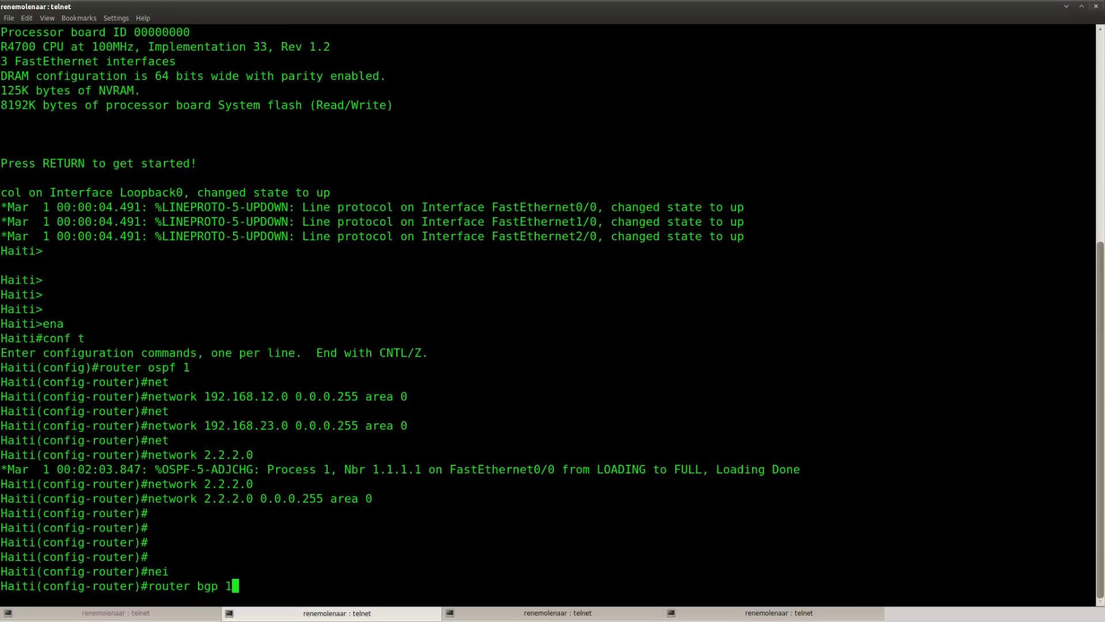
pyautogui.press('Return')
# Step: Add iBGP neighbor 1.1.1.1 in remote AS 1, sourced from loopback 0
pyautogui.write('nei')
pyautogui.press('Tab')
pyautogui.write('1.1.1.1')
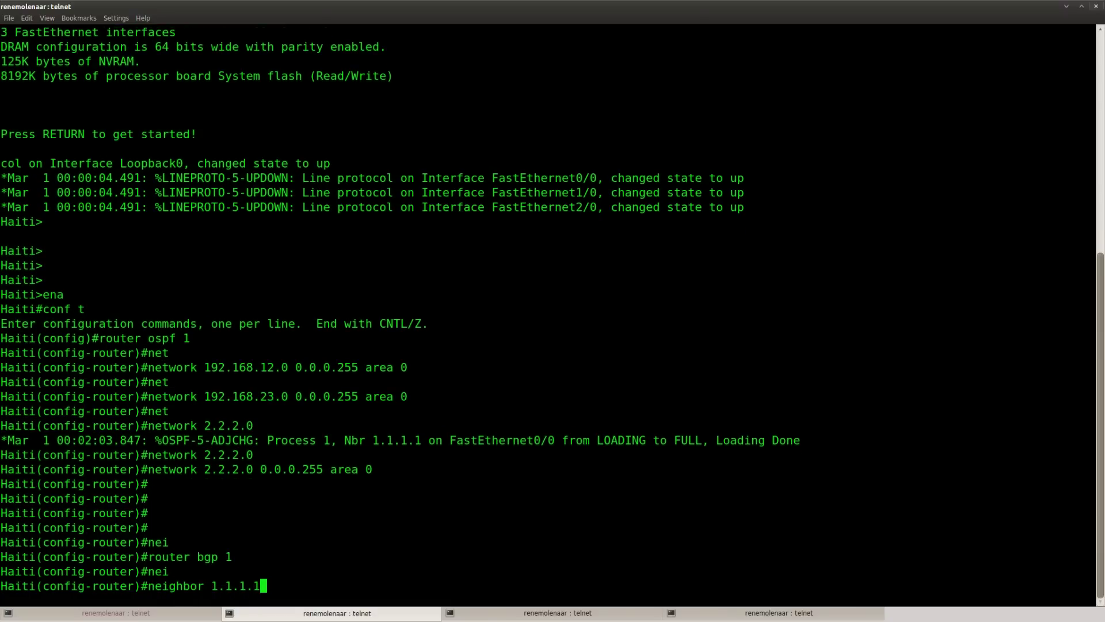
pyautogui.write(' remo')
pyautogui.press('Tab')
pyautogui.write('te')
pyautogui.press('Tab')
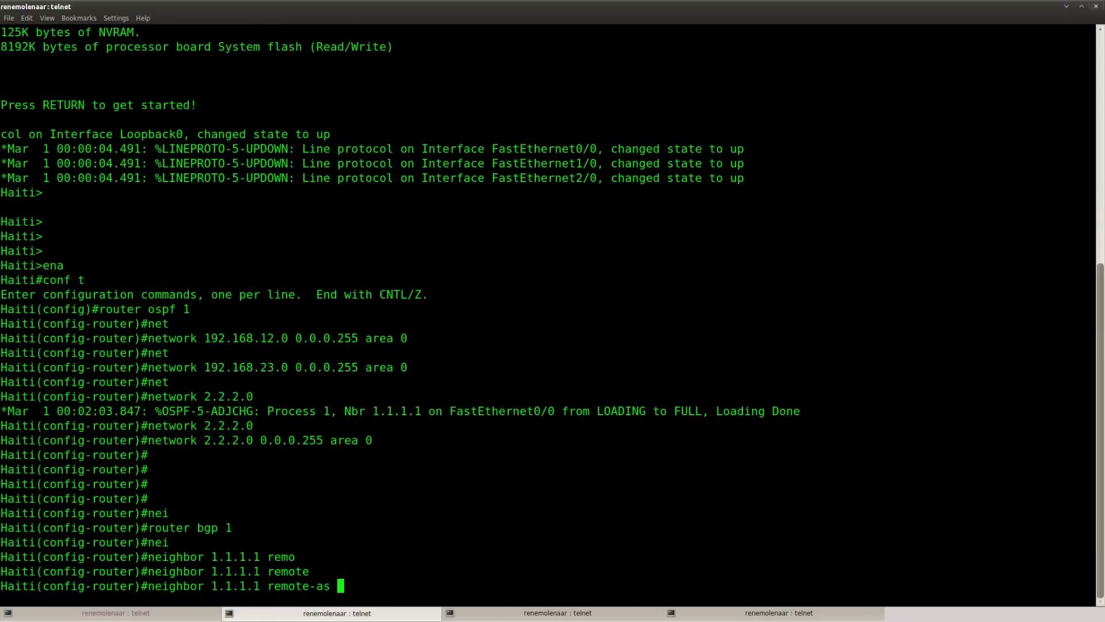
pyautogui.write('1')
pyautogui.press('Return')
pyautogui.write('nei')
pyautogui.press('Tab')
pyautogui.write('1.1.1.1 upd')
pyautogui.press('Tab')
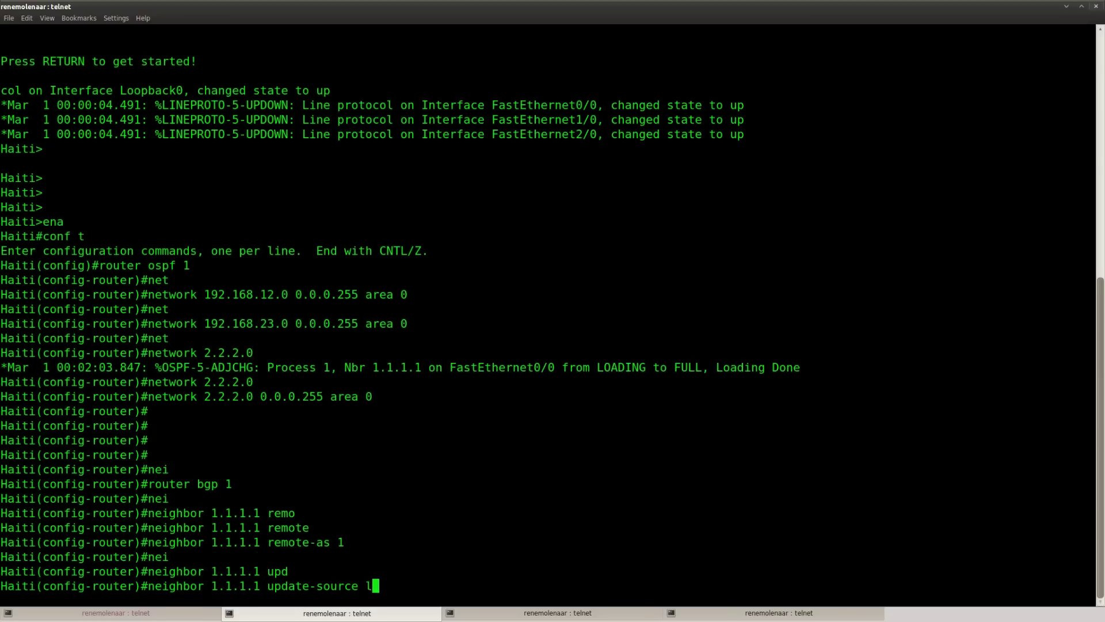
pyautogui.write('loo')
pyautogui.press('Tab')
pyautogui.write('0')
pyautogui.press('Return')
# Step: Add iBGP neighbor 3.3.3.3 in remote AS 1 with update-source loopback 0
pyautogui.write('nei')
pyautogui.press('Tab')
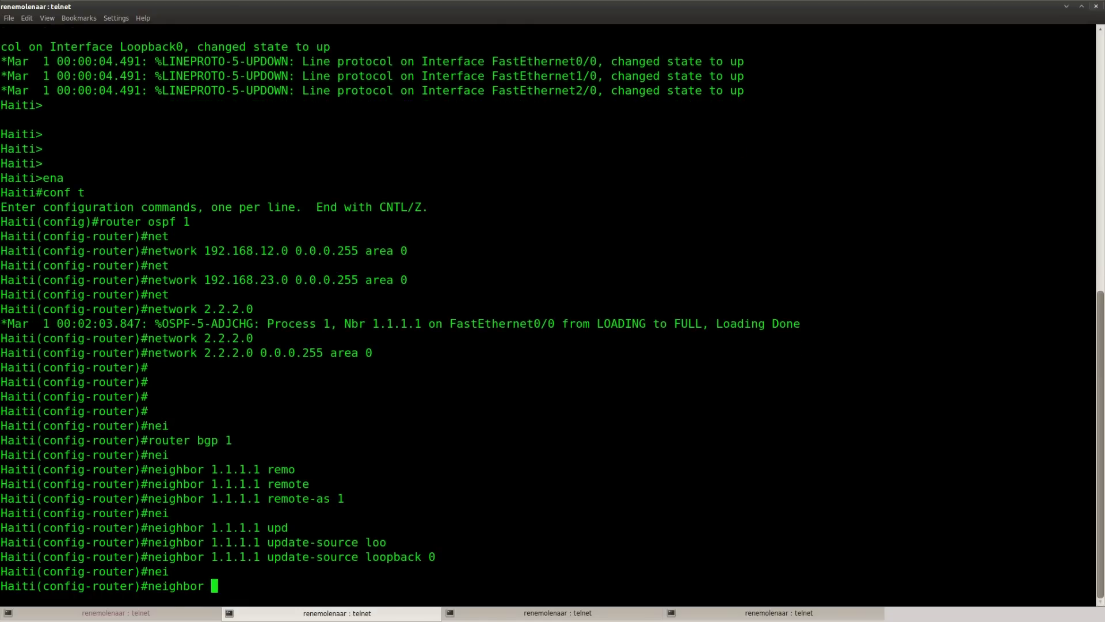
pyautogui.write('3.3.3.3 upd')
pyautogui.press('Tab')
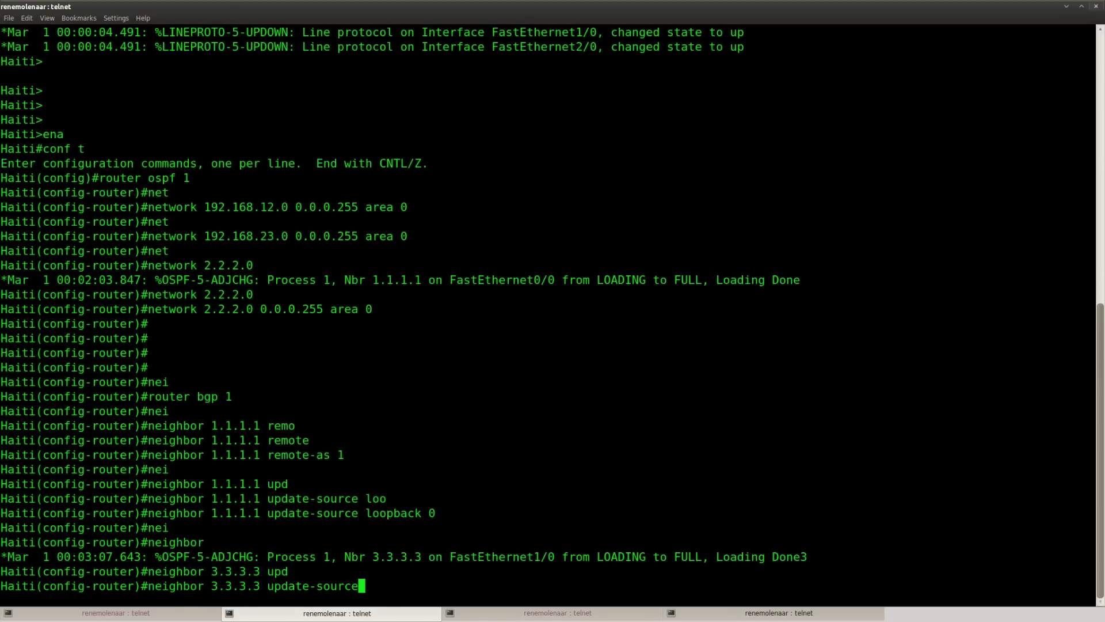
pyautogui.write('loo')
pyautogui.press('Tab')
pyautogui.write('0')
pyautogui.press('Return')
pyautogui.write('ne')
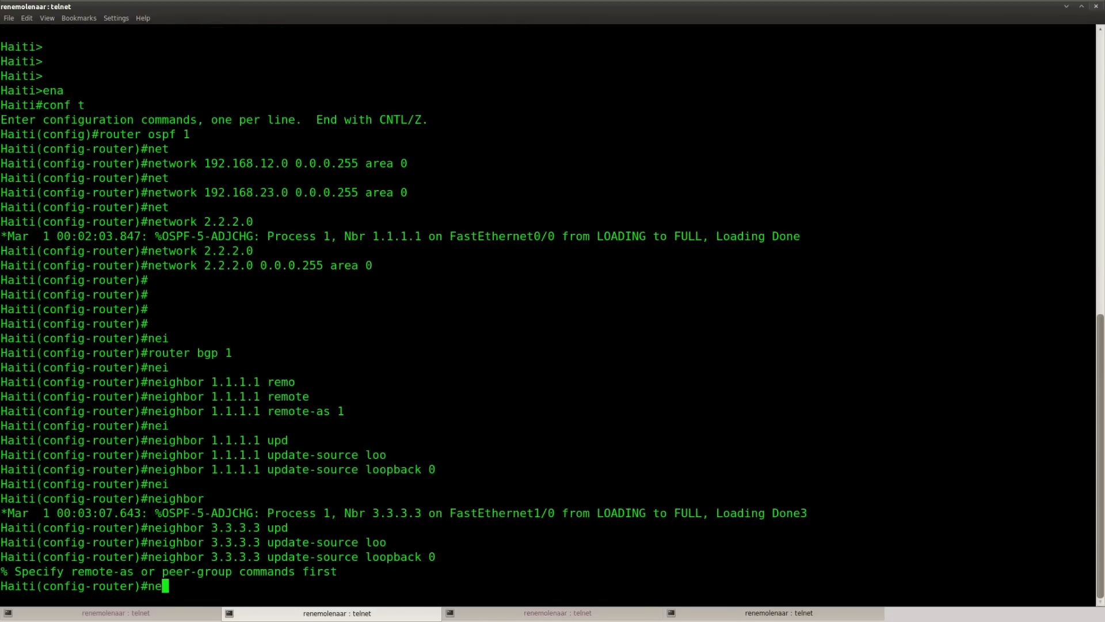
pyautogui.write('i')
pyautogui.press('Tab')
pyautogui.write('3.3.3.3 remote')
pyautogui.press('Tab')
pyautogui.write('-as 1')
pyautogui.press('Tab')
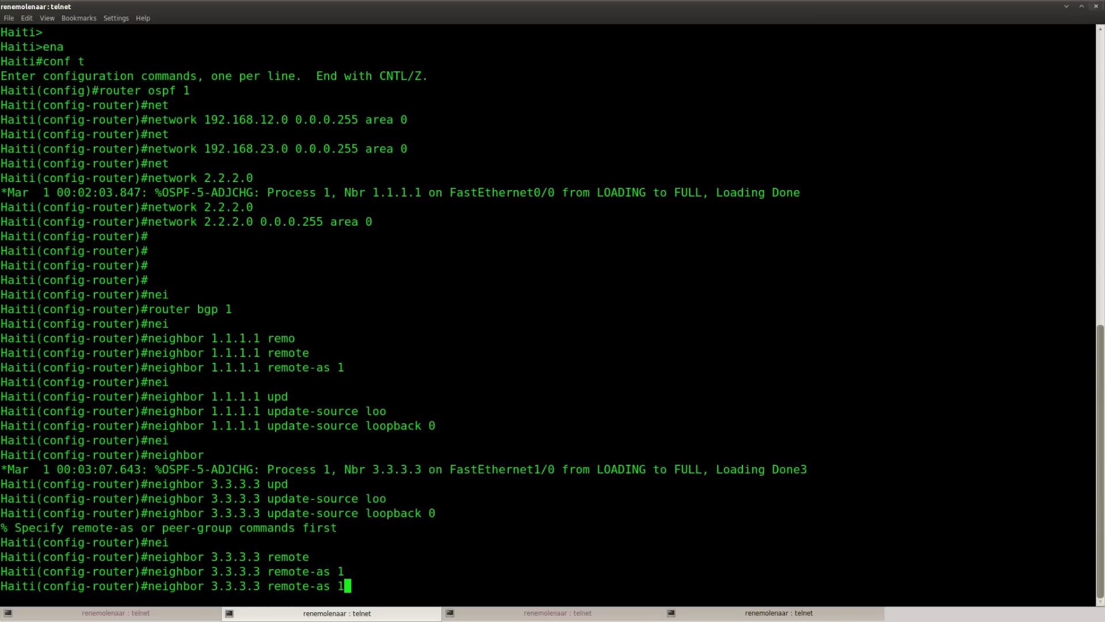
pyautogui.press('Up')
pyautogui.press('Return')
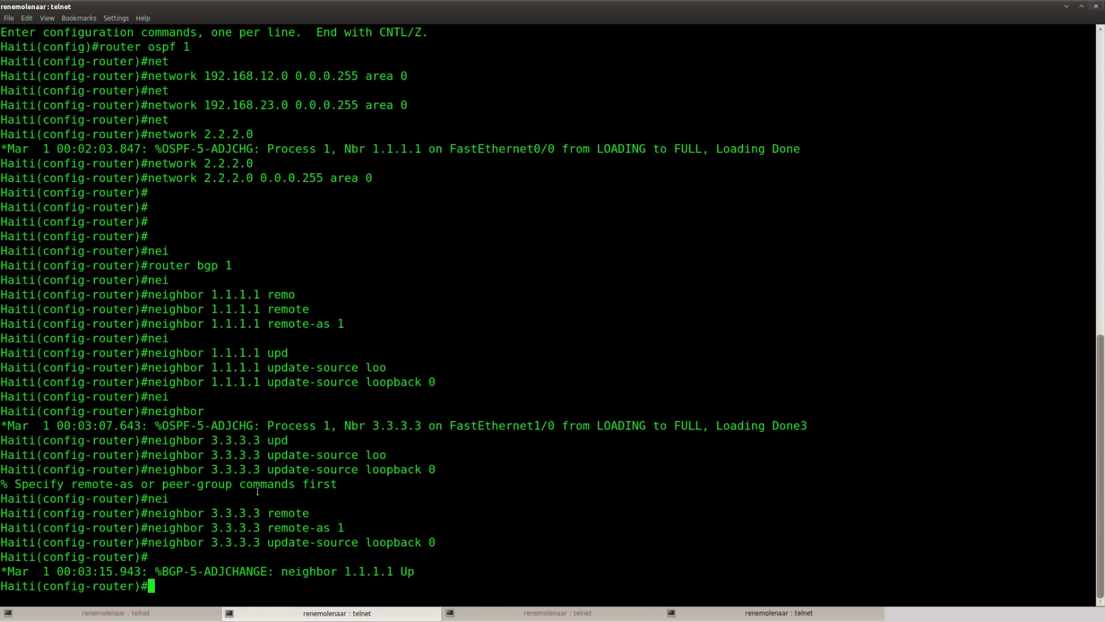
# Step: On Cuba, list interface status with do show ip int brief
pyautogui.click(518, 610)
pyautogui.press('Return')
pyautogui.press('Return')
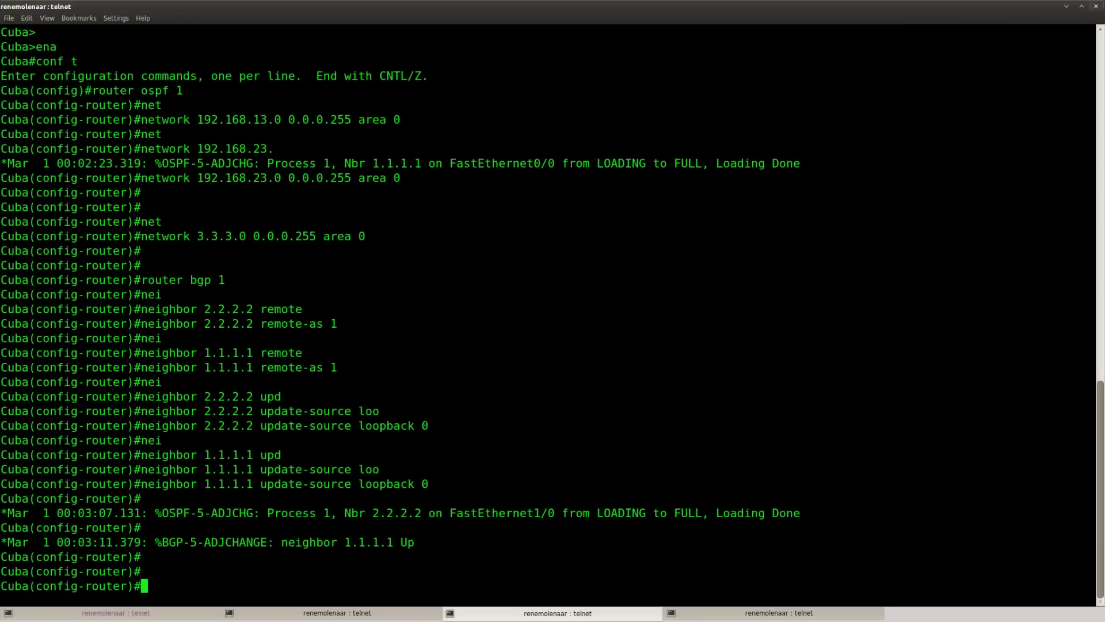
pyautogui.write('do show ip int brief')
pyautogui.press('Return')
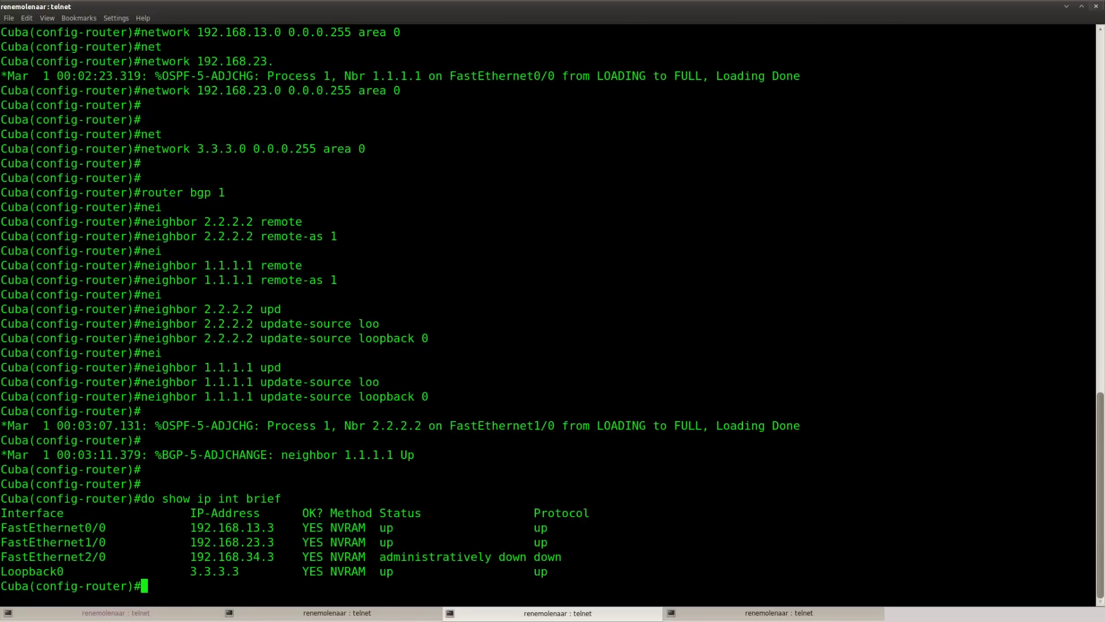
# Step: Enable interface FastEthernet2/0 on Cuba with no shut
pyautogui.write('conf t')
pyautogui.press('Return')
pyautogui.write('int')
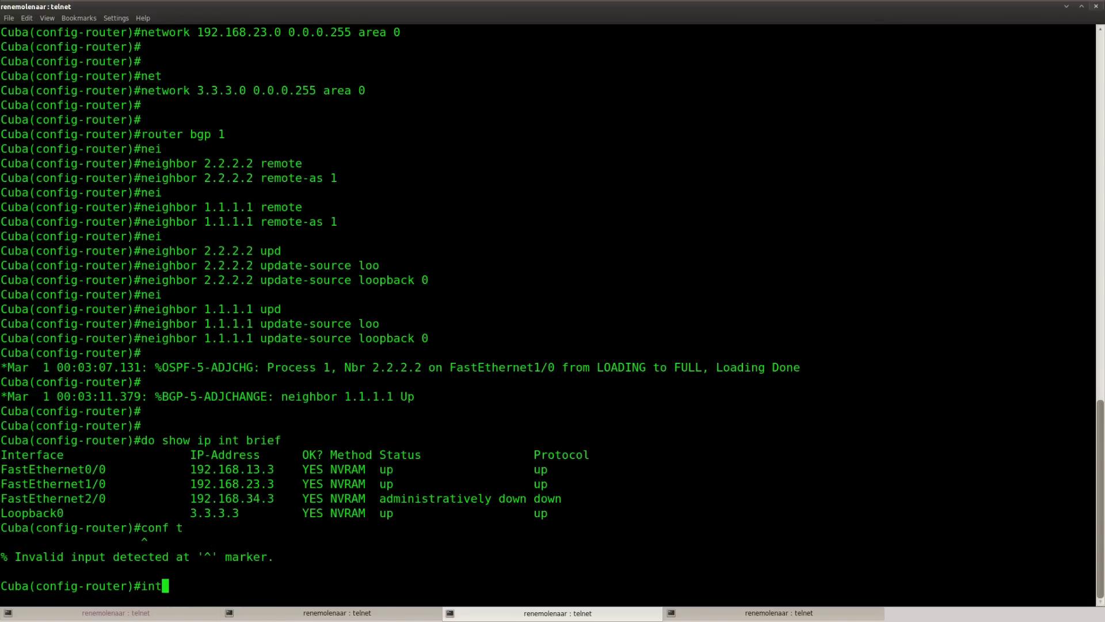
pyautogui.press('BackSpace')
pyautogui.press('BackSpace')
pyautogui.press('BackSpace')
pyautogui.write('int f2/0')
pyautogui.press('Return')
pyautogui.write('no shut')
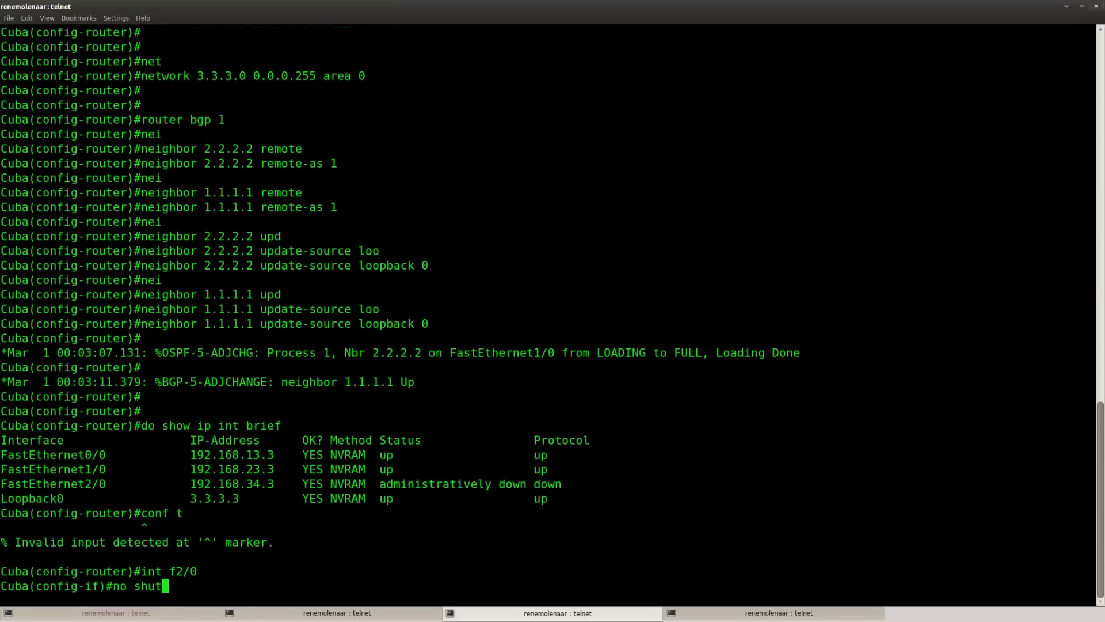
pyautogui.press('Return')
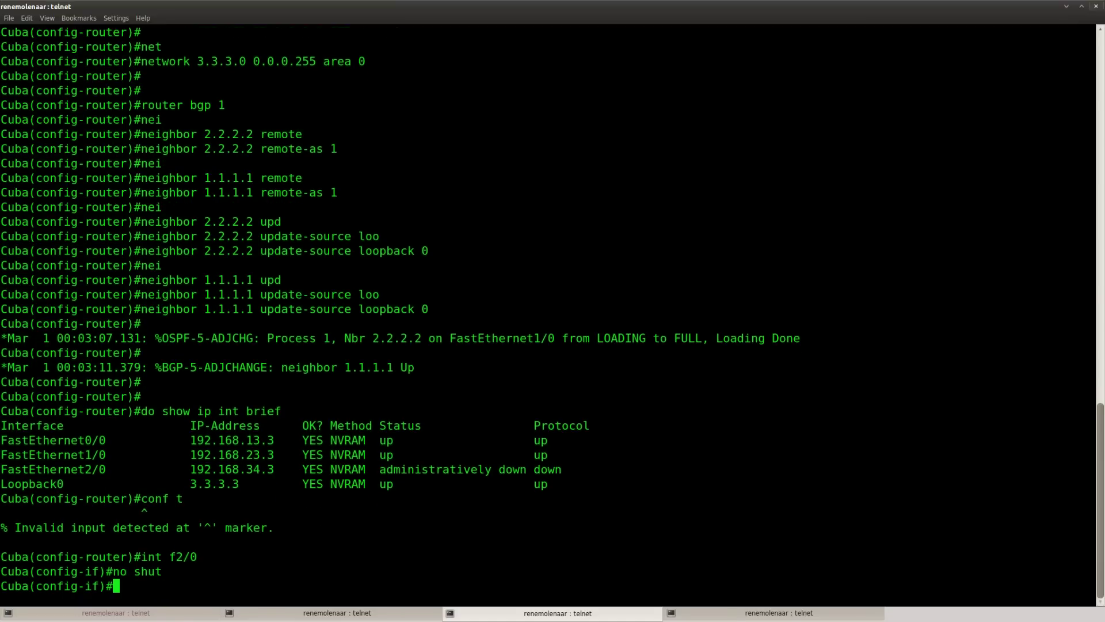
# Step: Under router bgp 1, add eBGP neighbor 192.168.34.4 in remote AS 2
pyautogui.write('router bgp 1')
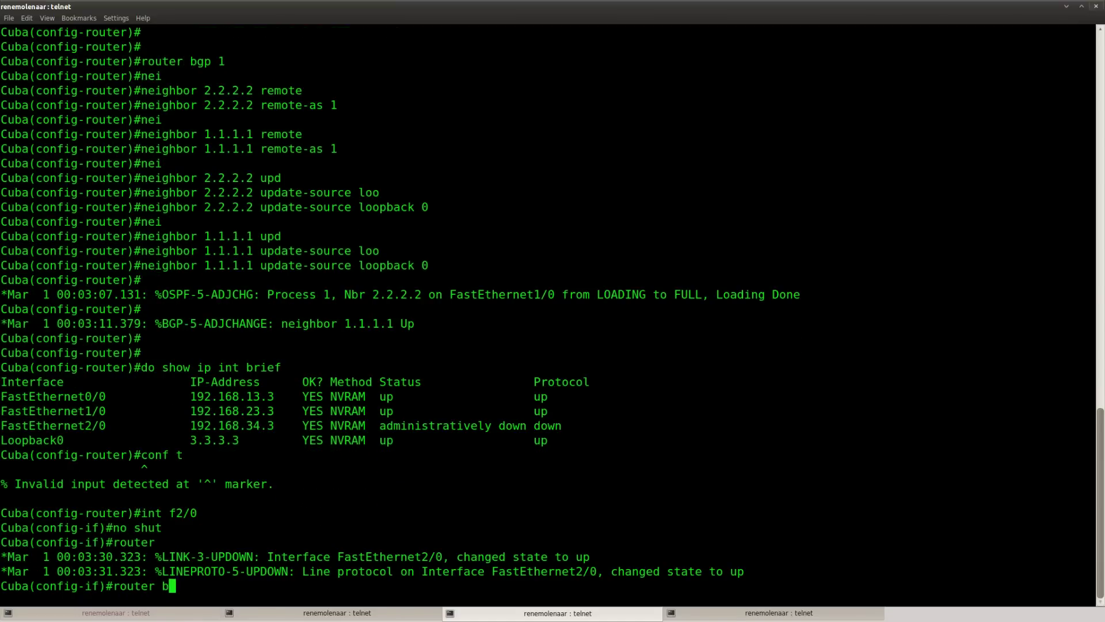
pyautogui.press('Return')
pyautogui.write('nei')
pyautogui.press('Tab')
pyautogui.write('192.')
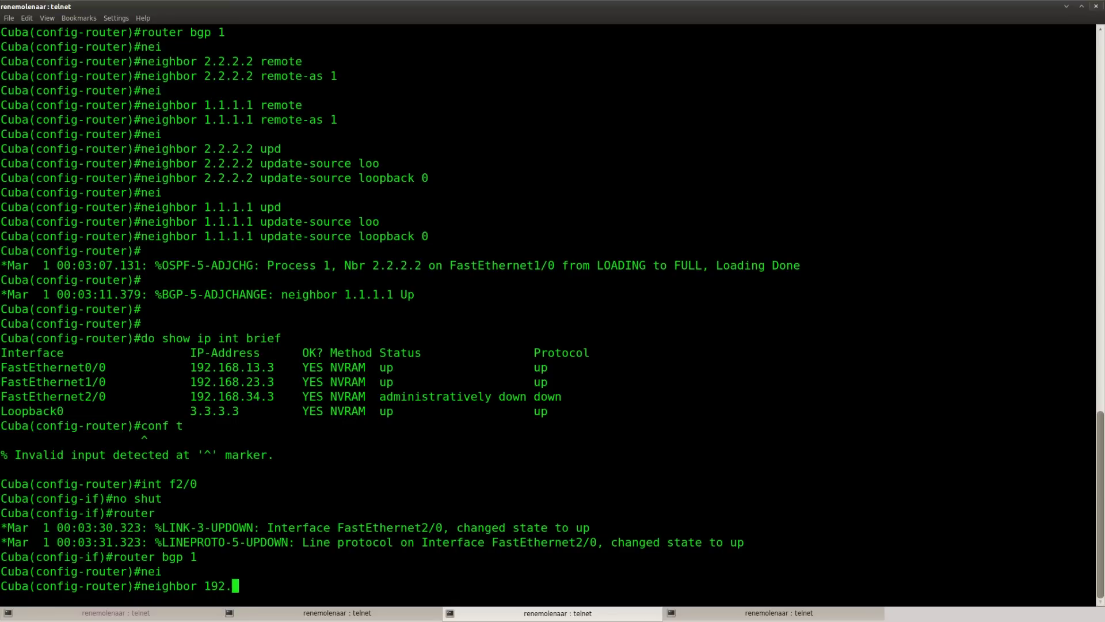
pyautogui.write('168.34.4 remote')
pyautogui.press('Tab')
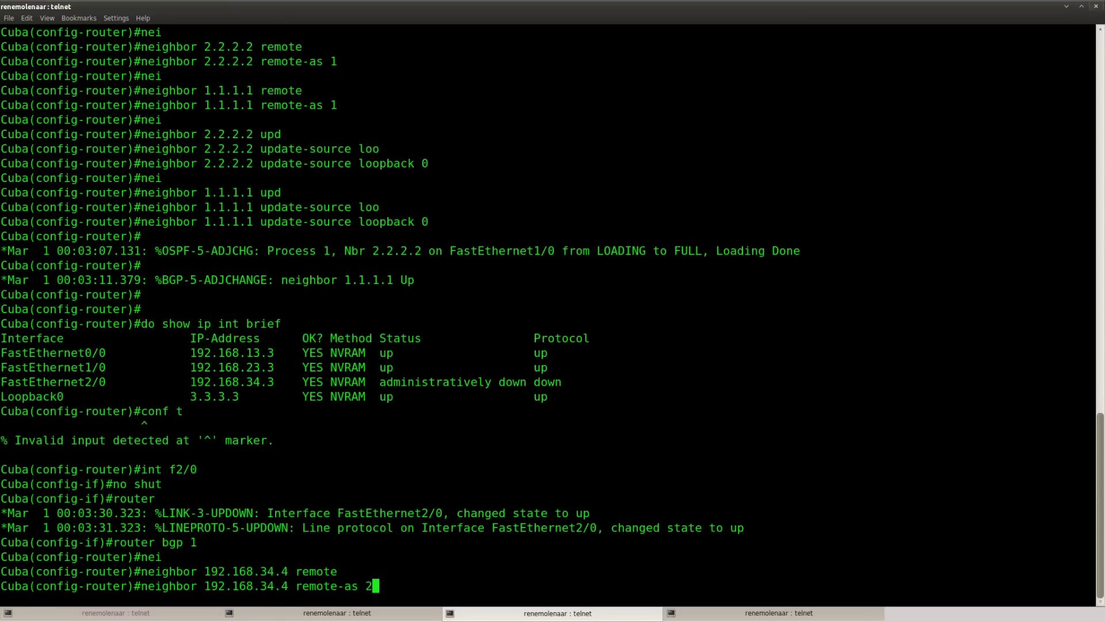
pyautogui.write('2')
pyautogui.press('Return')
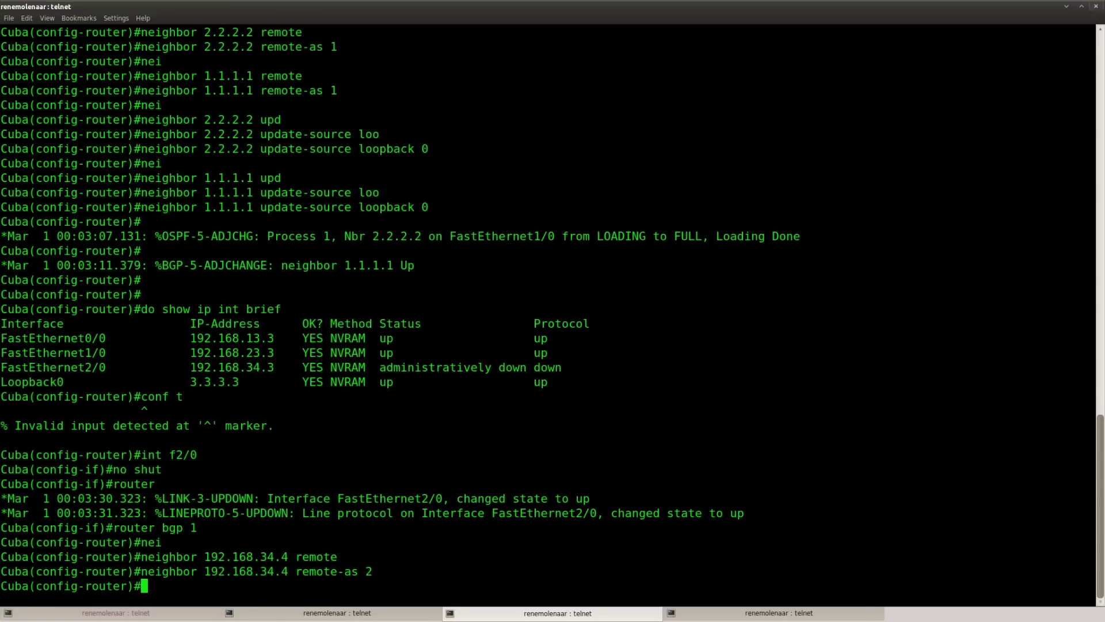
# Step: On Haiti, add neighbor 192.168.24.4 remote-as 2 under router bgp 1
pyautogui.click(323, 613)
pyautogui.press('Return')
pyautogui.press('Return')
pyautogui.press('Return')
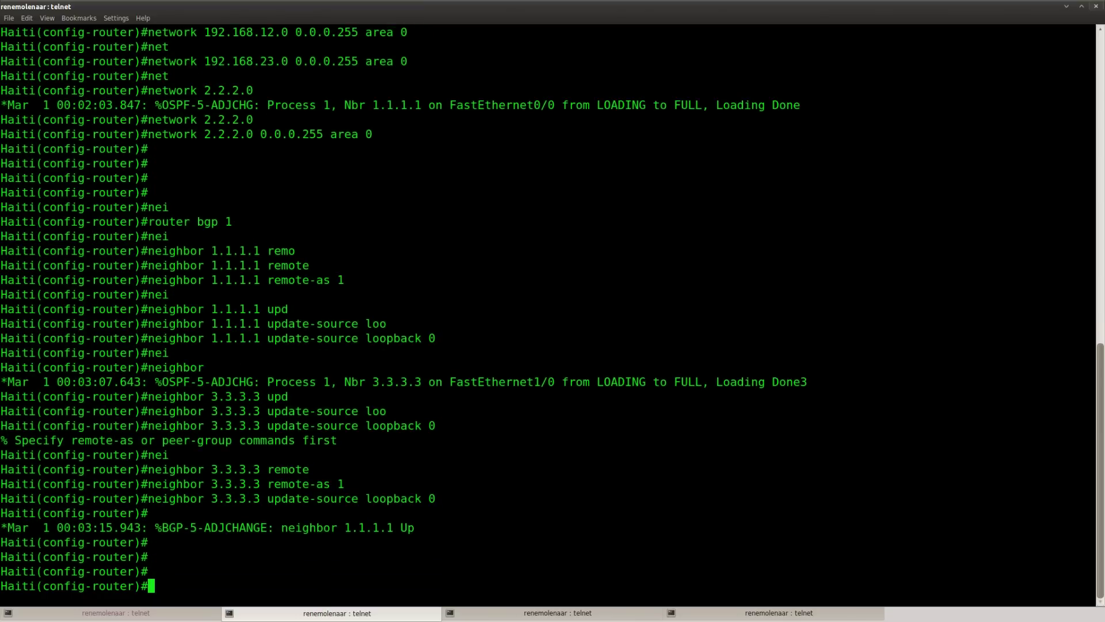
pyautogui.write('router bgp 1')
pyautogui.press('Return')
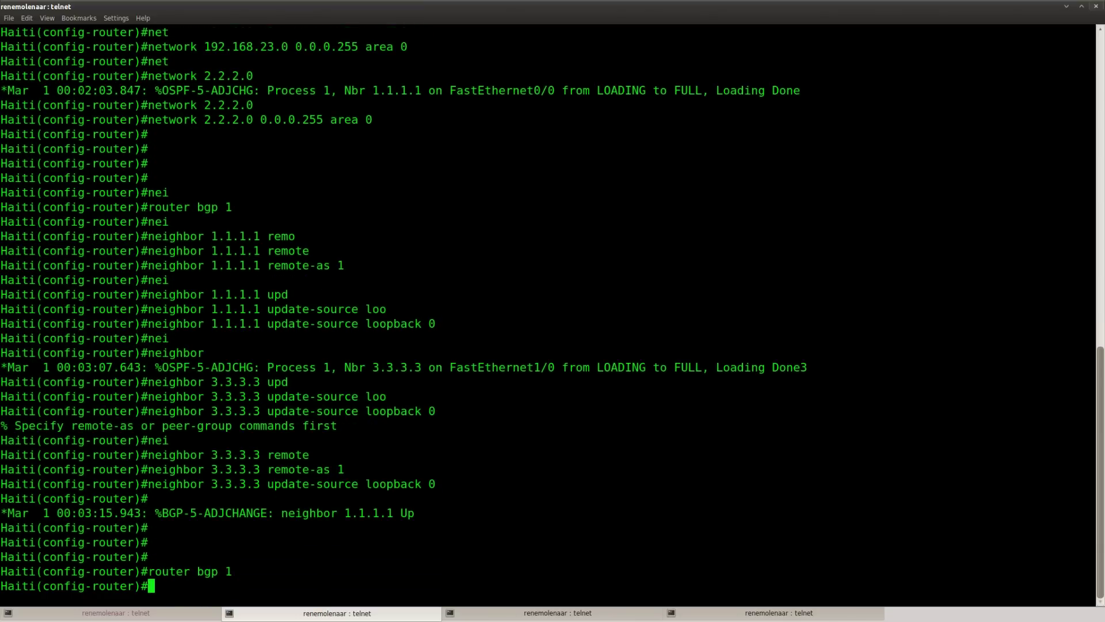
pyautogui.write('nei')
pyautogui.press('Tab')
pyautogui.write('192.168.24.4 remote')
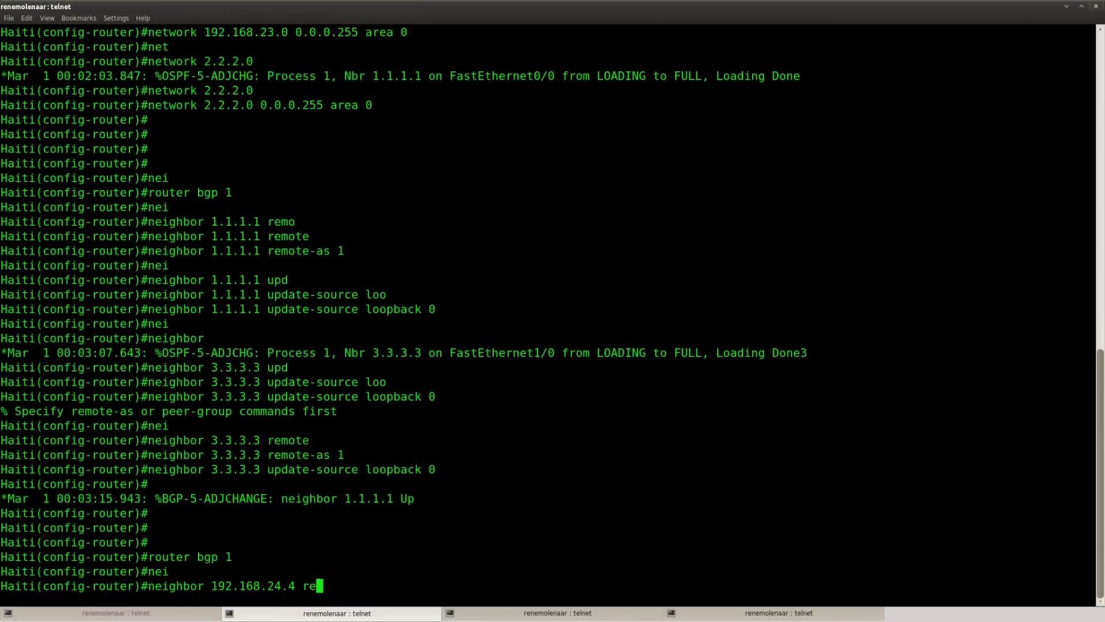
pyautogui.press('Tab')
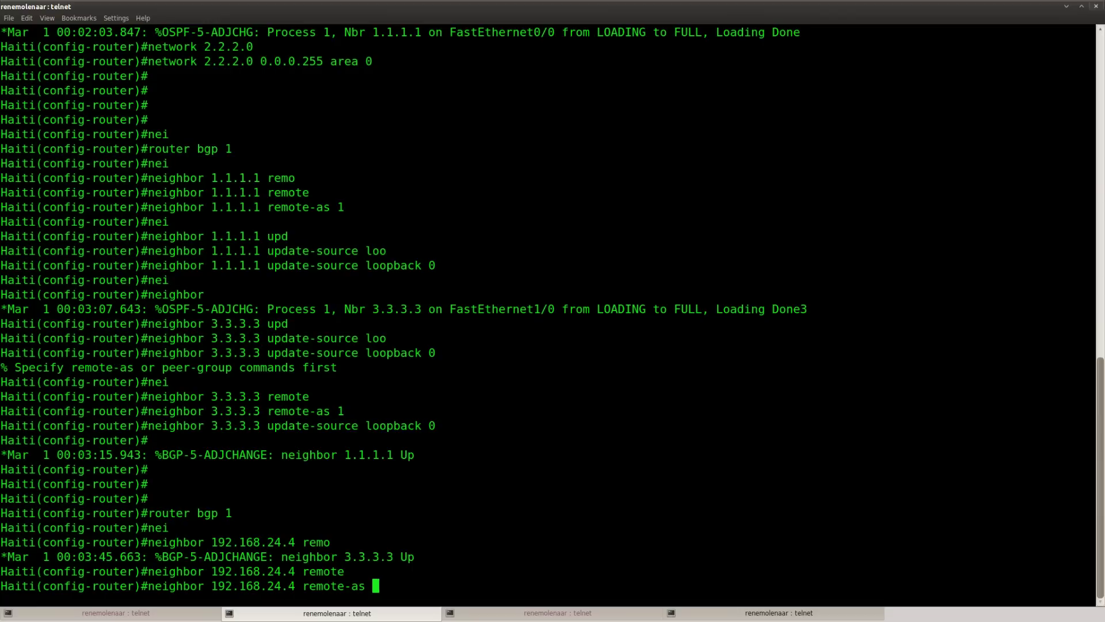
pyautogui.write('2')
pyautogui.press('Return')
pyautogui.click(558, 613)
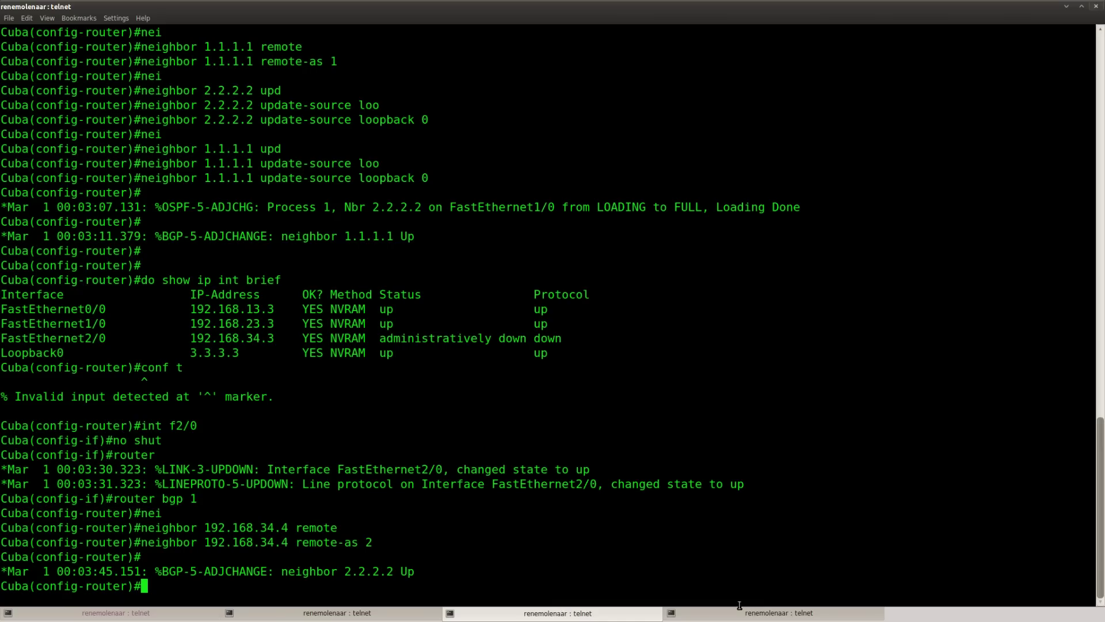
# Step: On Jamaica, enter privileged and configuration mode and start router bgp 2
pyautogui.click(748, 613)
pyautogui.press('Return')
pyautogui.press('Return')
pyautogui.press('Return')
pyautogui.press('Return')
pyautogui.write('ena')
pyautogui.press('Return')
pyautogui.write('conf t')
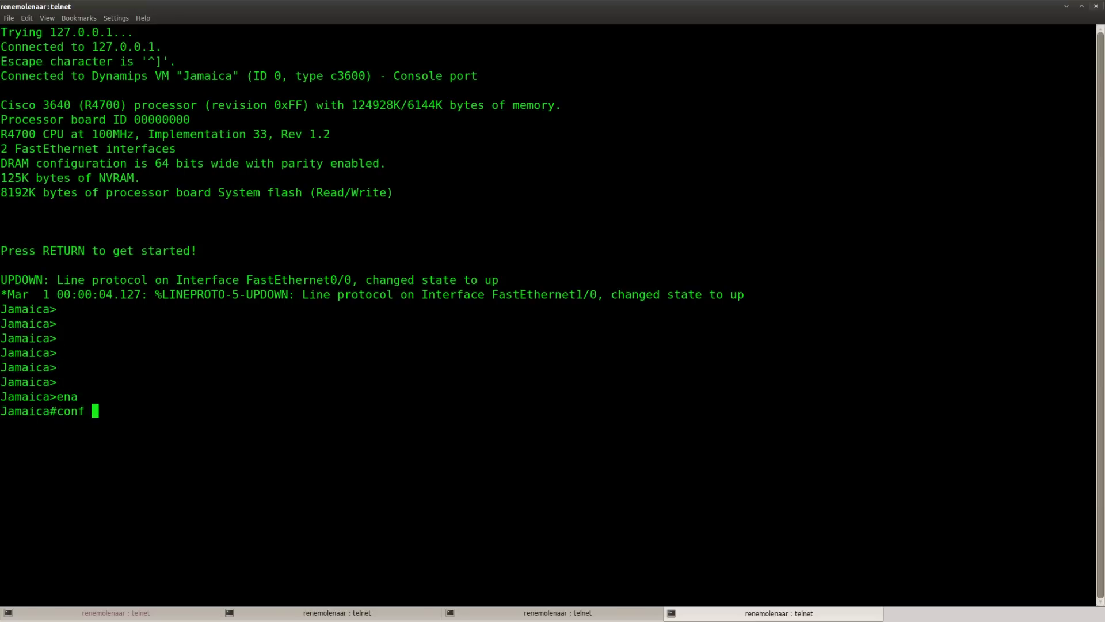
pyautogui.press('Return')
pyautogui.write('router bgp 2')
pyautogui.press('Return')
# Step: Add neighbors 192.168.24.2 and 192.168.34.3 in remote AS 1, exit config, return to lab page
pyautogui.write('nei')
pyautogui.press('Tab')
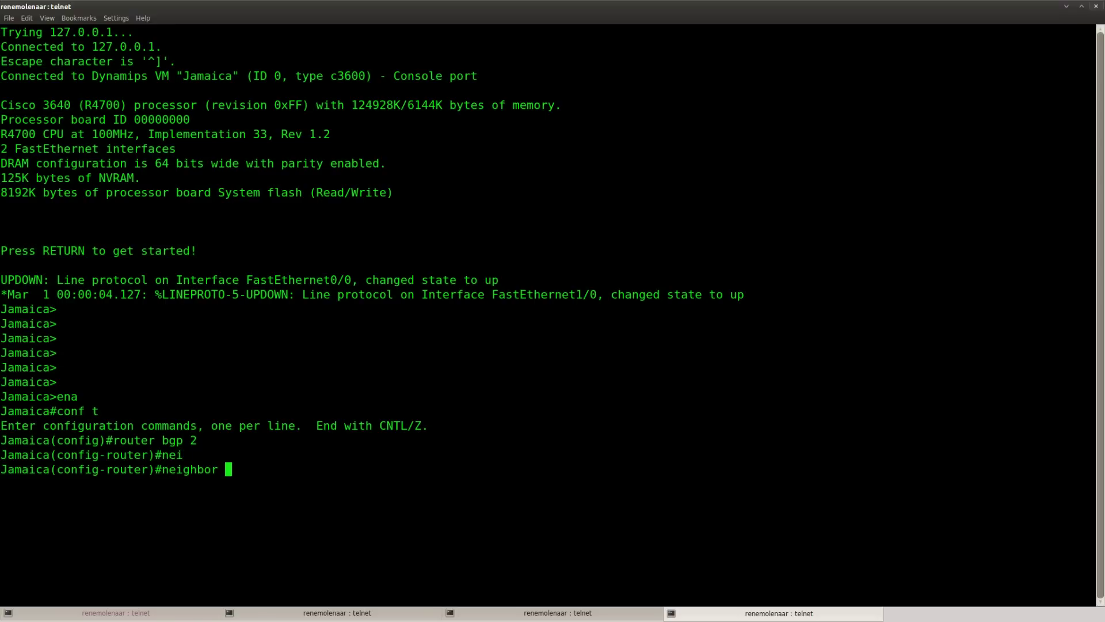
pyautogui.write('192.168.24.2 remote')
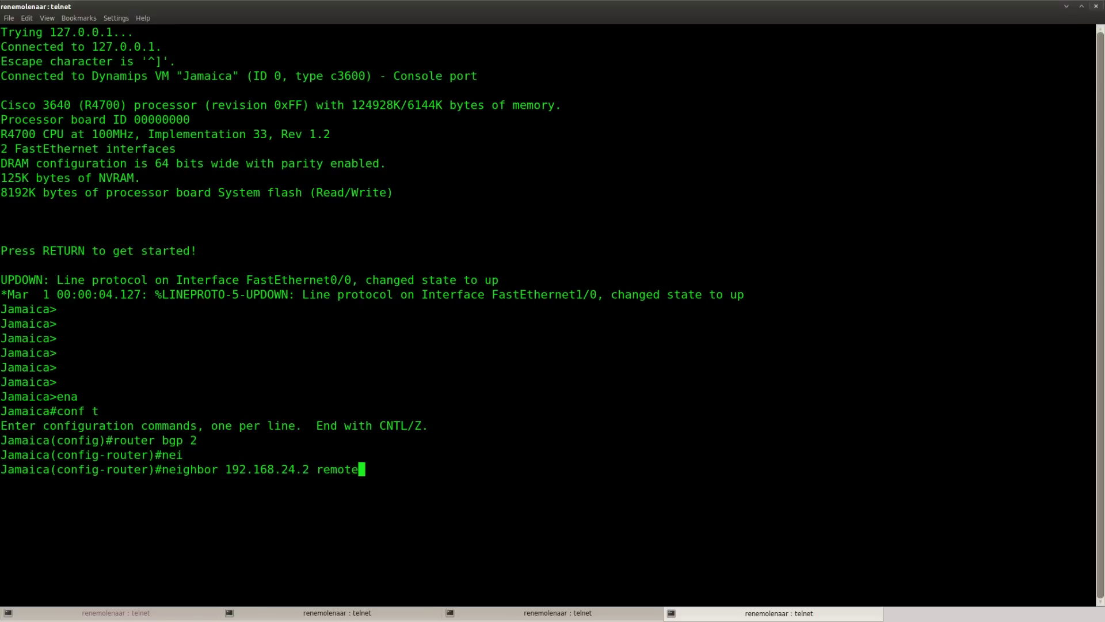
pyautogui.press('Tab')
pyautogui.write('1')
pyautogui.press('Return')
pyautogui.write('nei')
pyautogui.press('Tab')
pyautogui.write('192.168.')
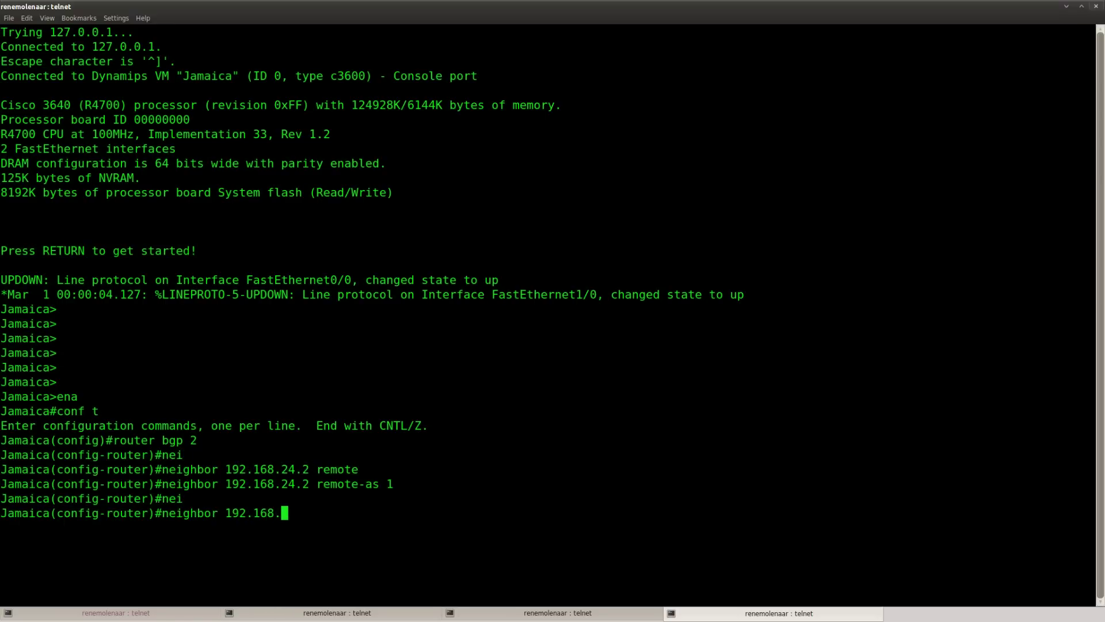
pyautogui.write('34.3 remote')
pyautogui.press('Tab')
pyautogui.write('1')
pyautogui.press('Return')
pyautogui.hotkey('ctrl', 'z')
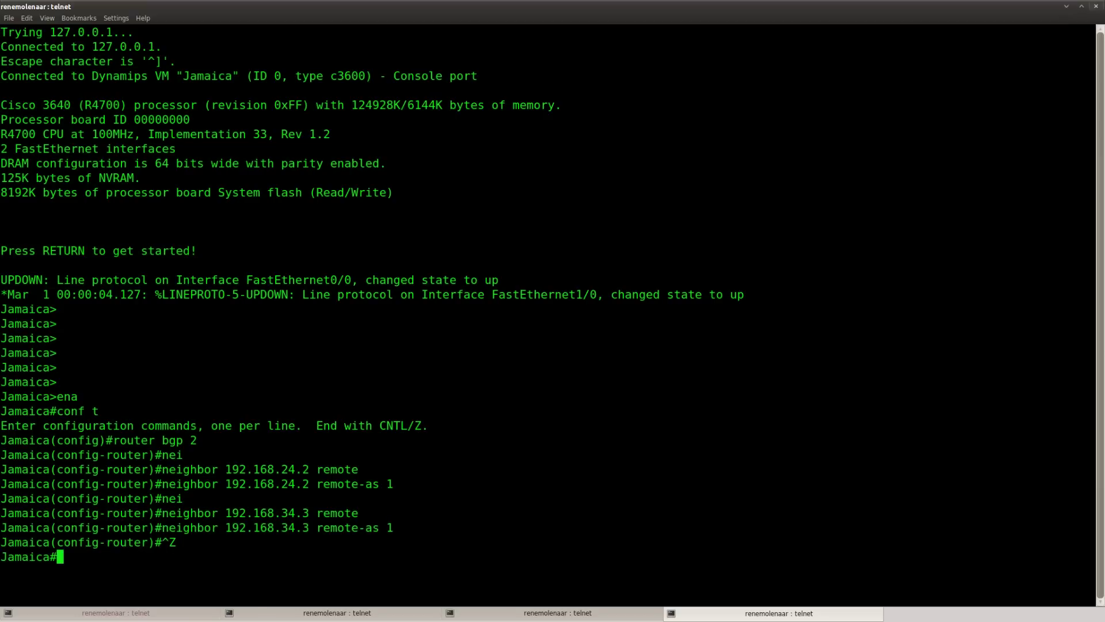
pyautogui.press('Return')
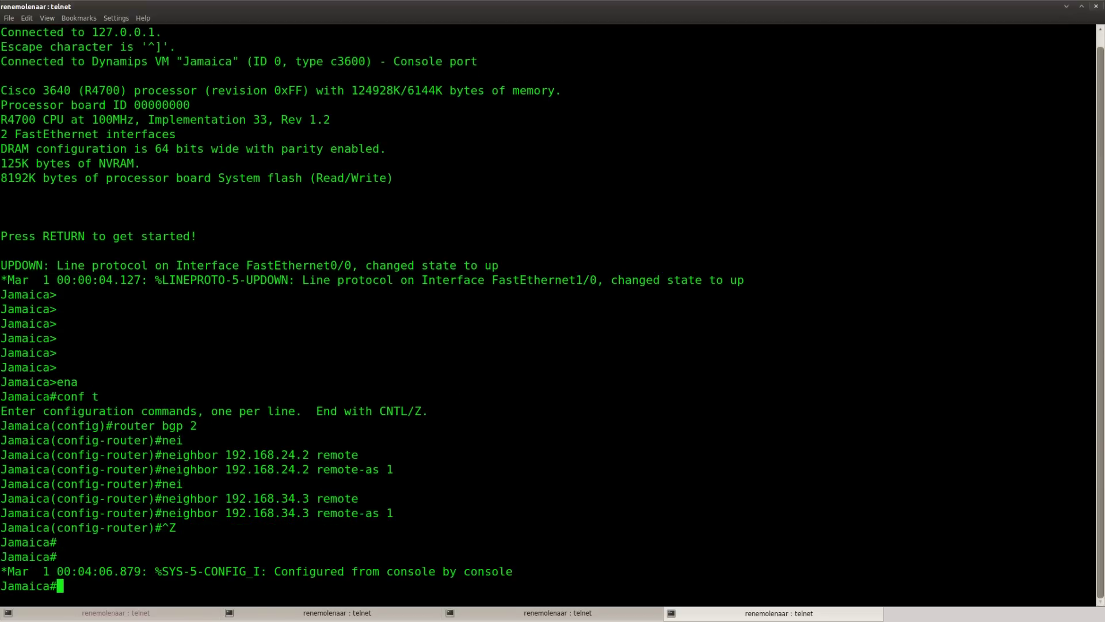
pyautogui.hotkey('alt', 'Tab')
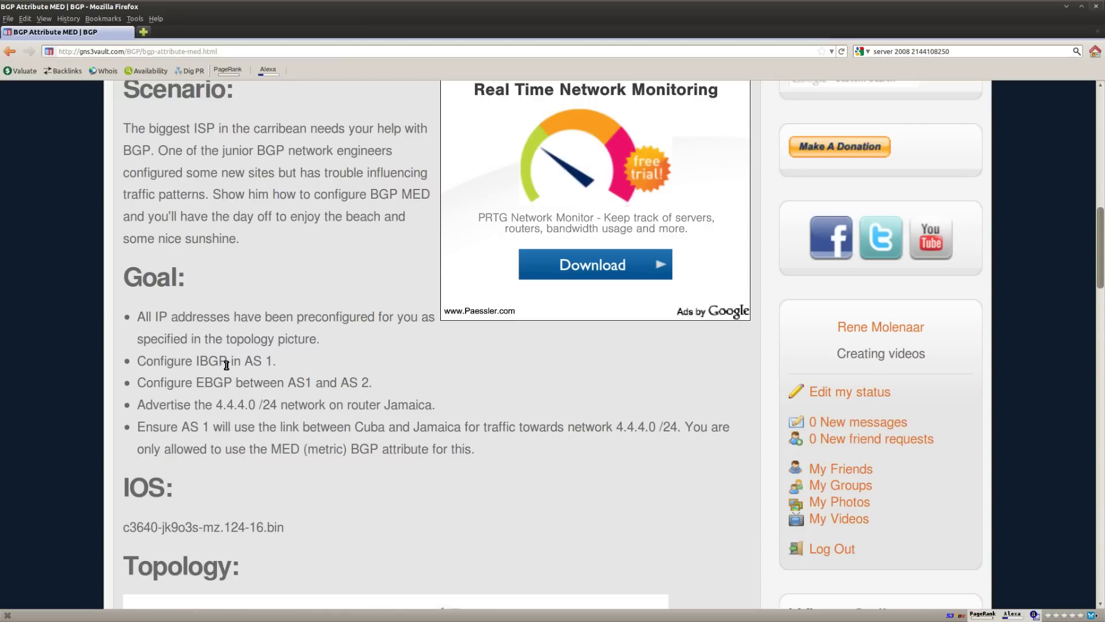
pyautogui.moveTo(284, 361); pyautogui.dragTo(133, 362)
pyautogui.click(382, 381)
pyautogui.moveTo(384, 384); pyautogui.dragTo(137, 382)
pyautogui.moveTo(454, 406); pyautogui.dragTo(142, 406)
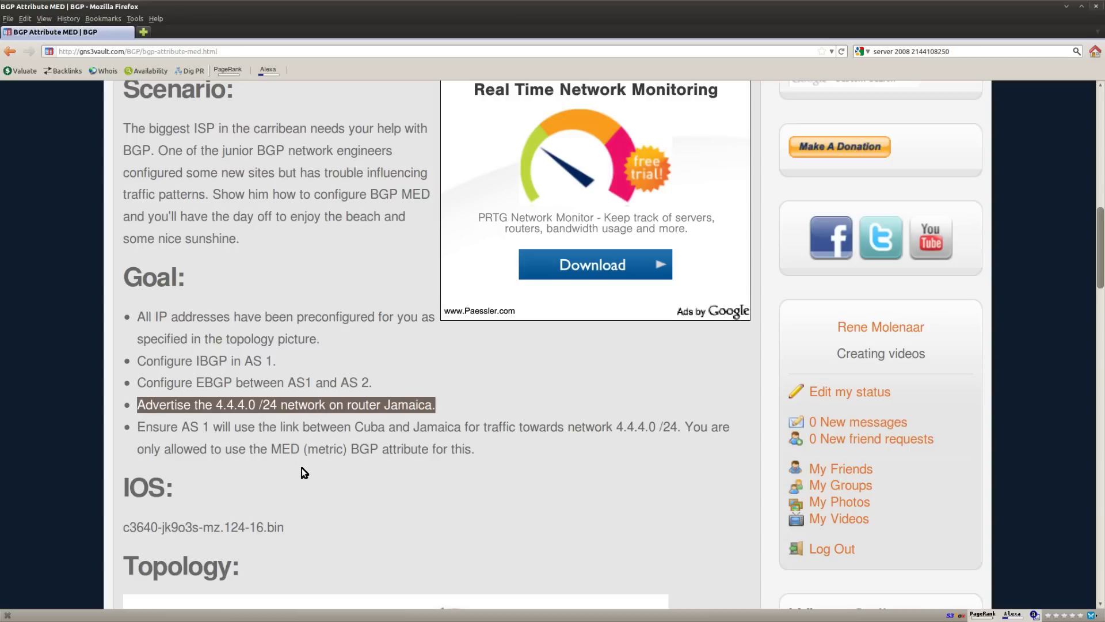
pyautogui.doubleClick(426, 406)
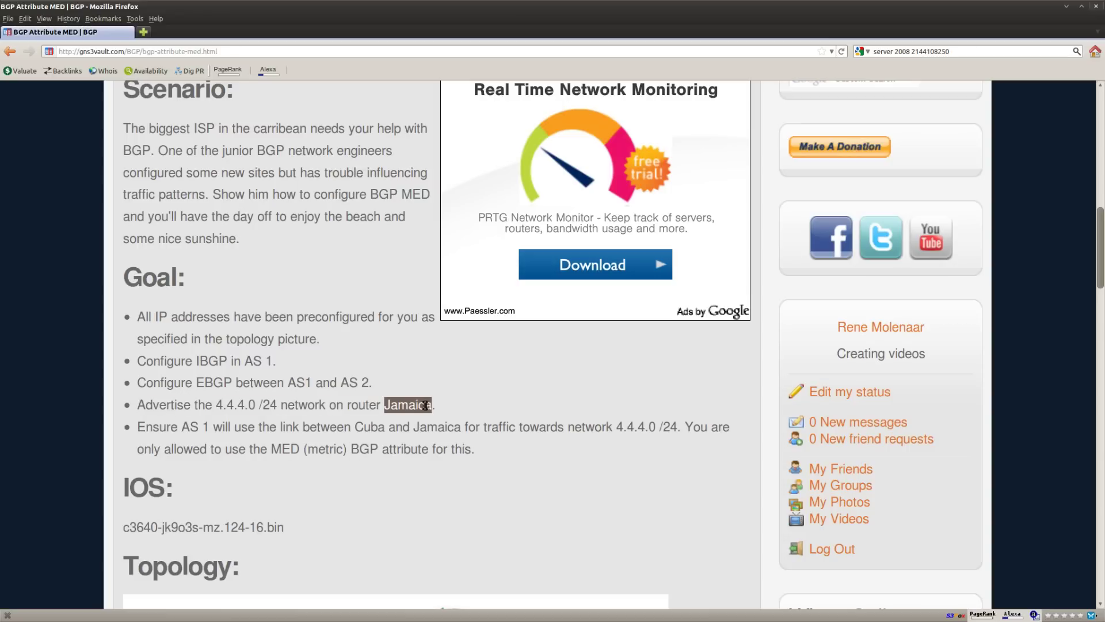
pyautogui.click(471, 416)
# Step: On Jamaica under router bgp 2, advertise network 4.4.4.0 mask 255.255.255.0
pyautogui.hotkey('alt', 'Tab')
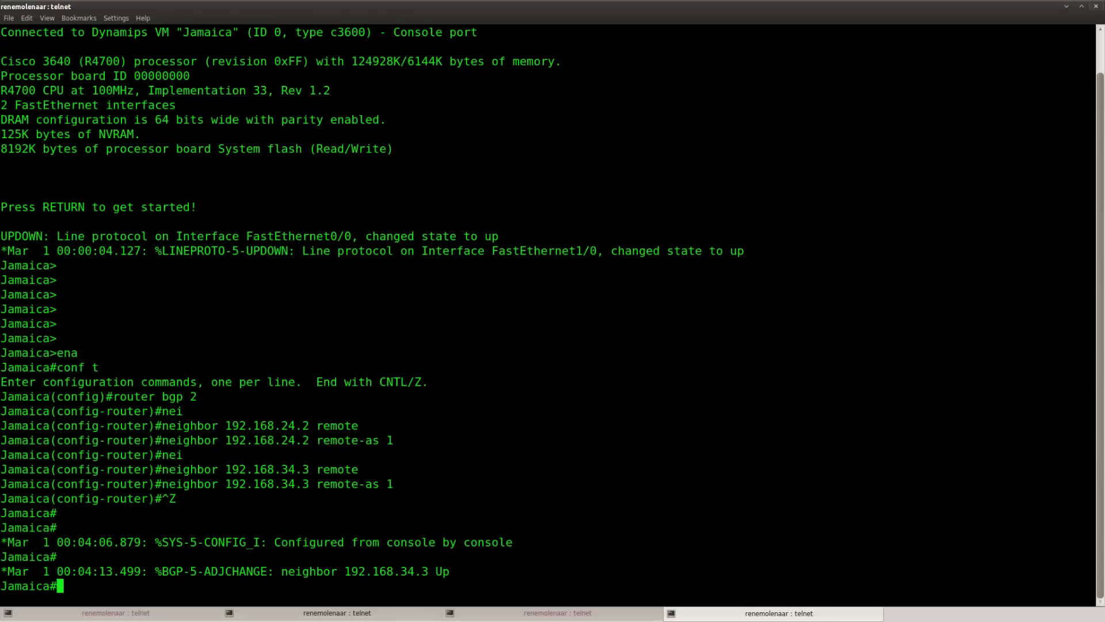
pyautogui.write('conf t')
pyautogui.press('Return')
pyautogui.write('routter bgp 2')
pyautogui.press('Return')
pyautogui.write('ne')
pyautogui.press('Tab')
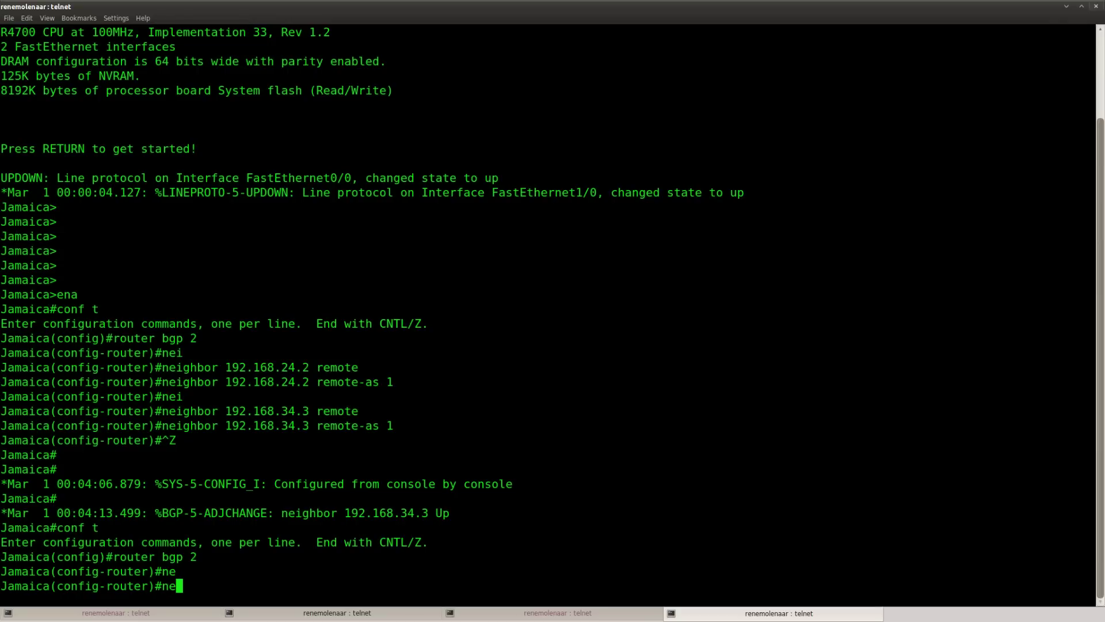
pyautogui.write('t')
pyautogui.press('Tab')
pyautogui.write('4.4.4.0 mas')
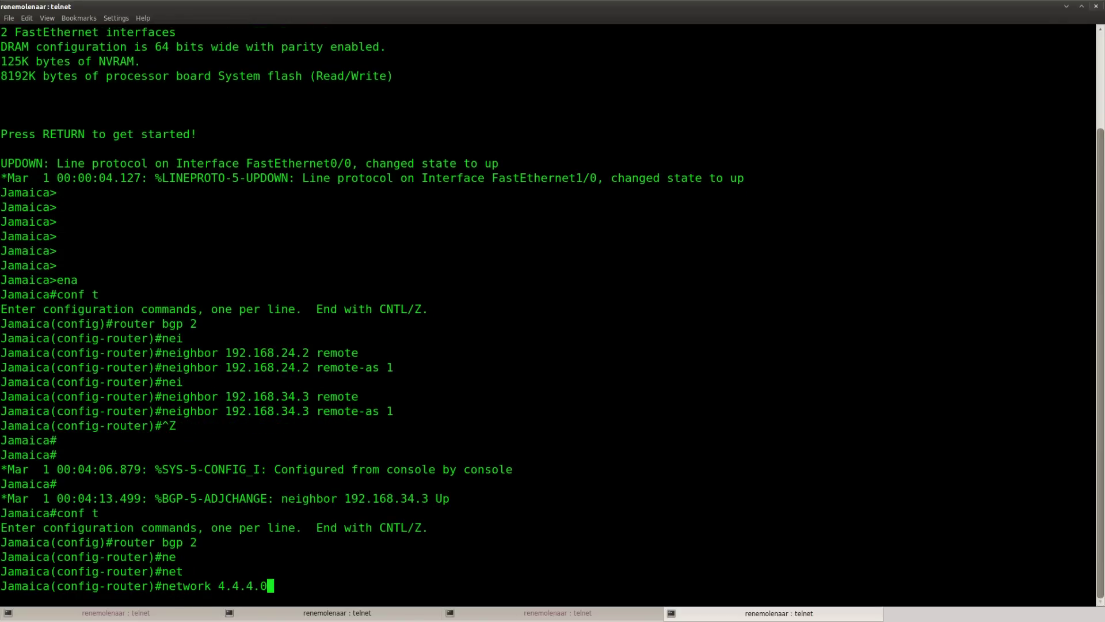
pyautogui.press('Tab')
pyautogui.write('255.255.255.0')
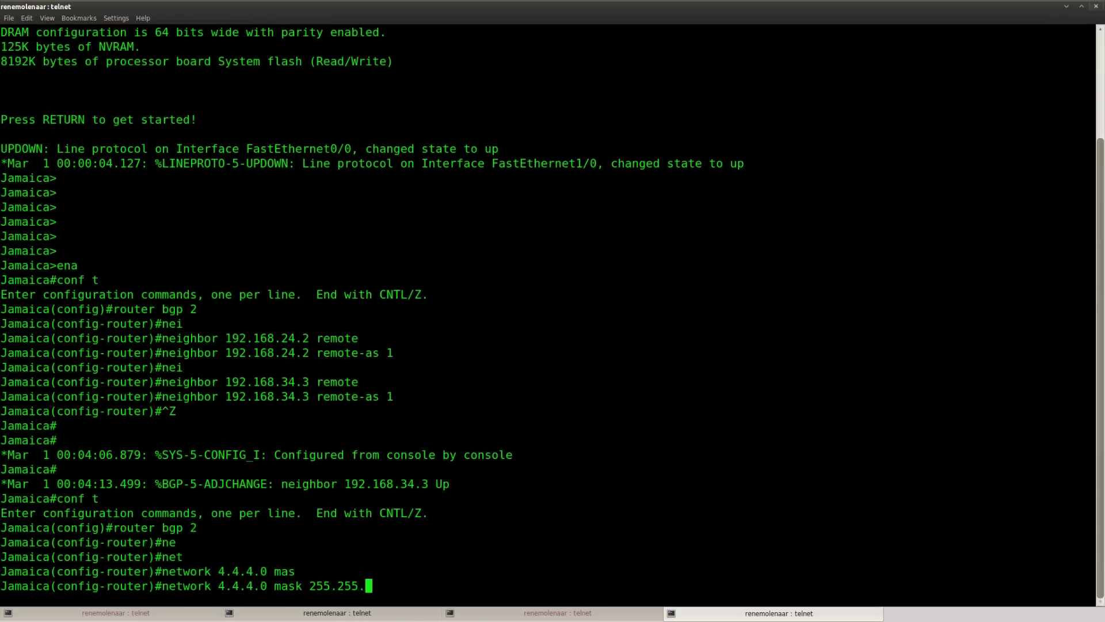
pyautogui.press('Return')
pyautogui.press('Return')
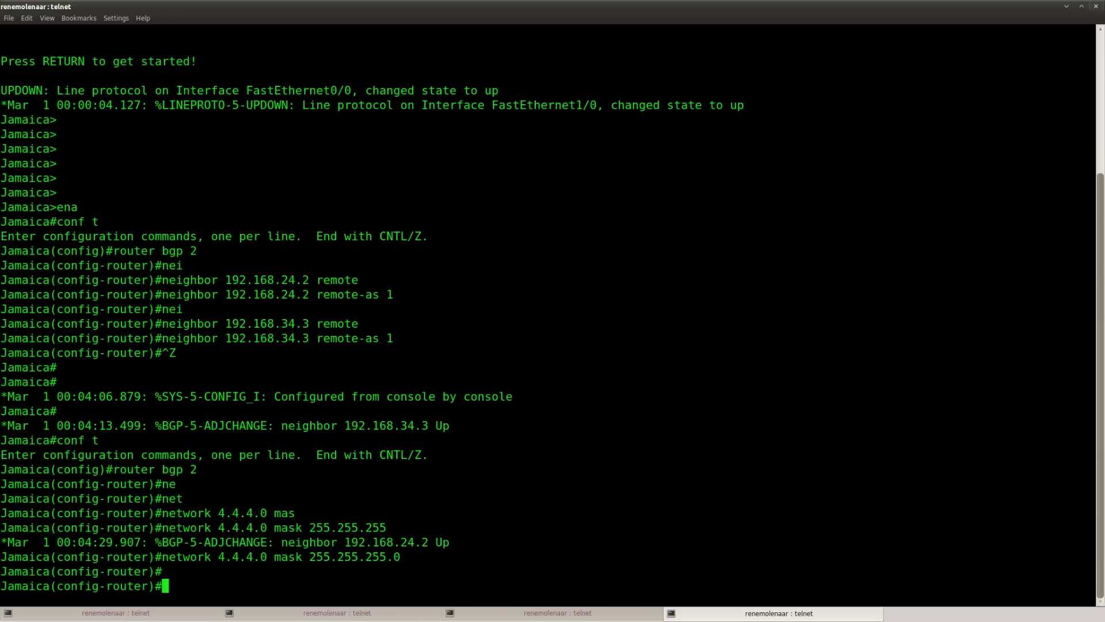
pyautogui.moveTo(408, 556); pyautogui.dragTo(165, 556)
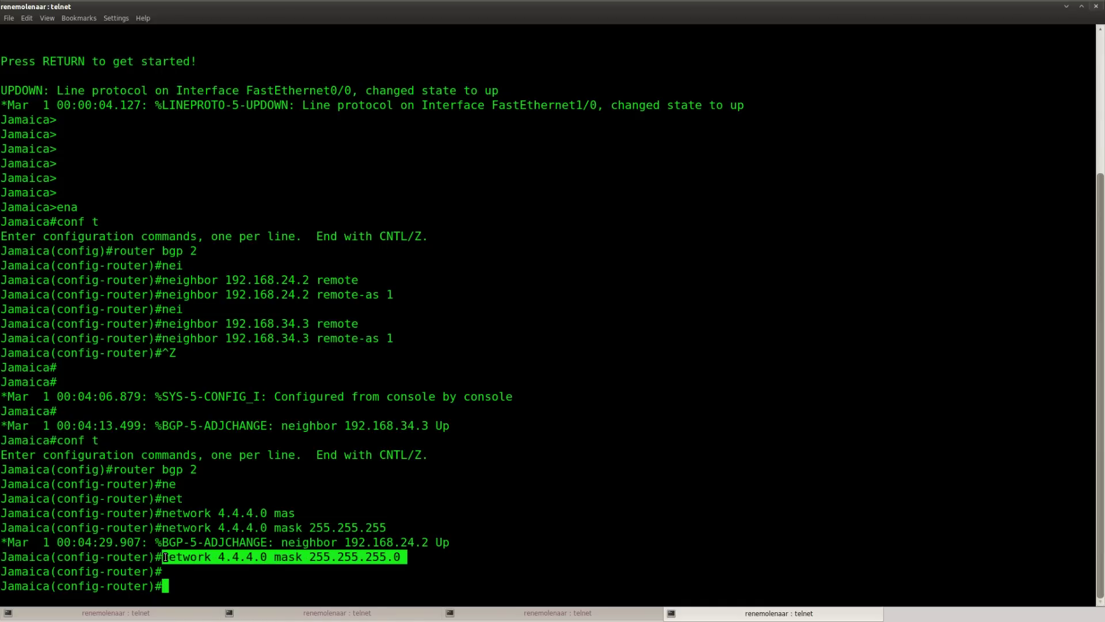
pyautogui.click(165, 557)
pyautogui.hotkey('alt', 'Tab')
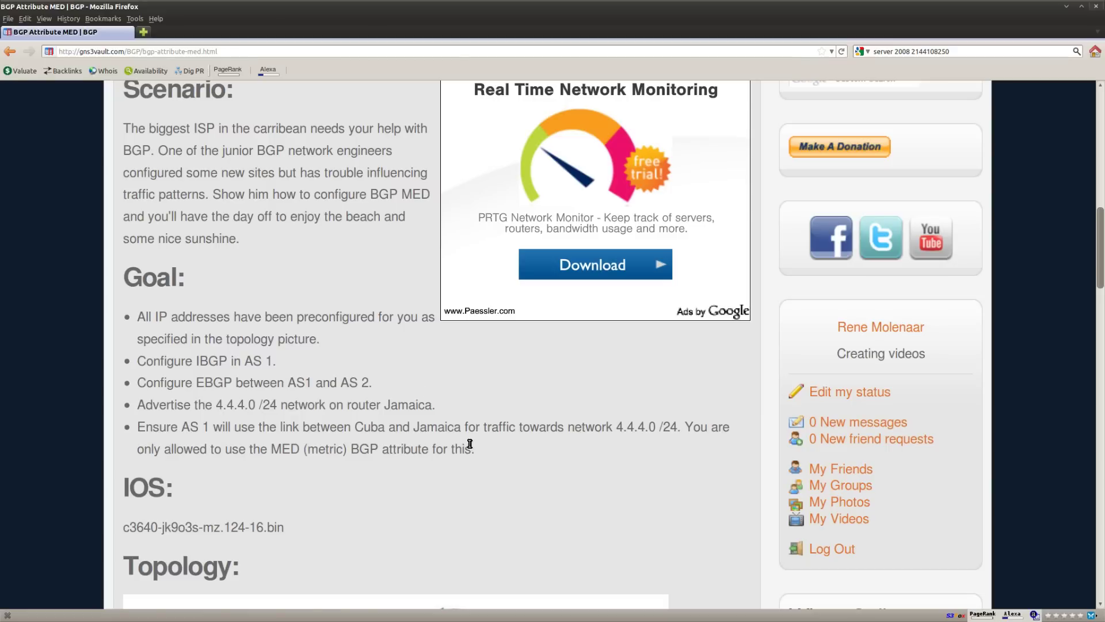
pyautogui.moveTo(475, 450); pyautogui.dragTo(211, 426)
pyautogui.click(75, 441)
pyautogui.hotkey('alt', 'Tab')
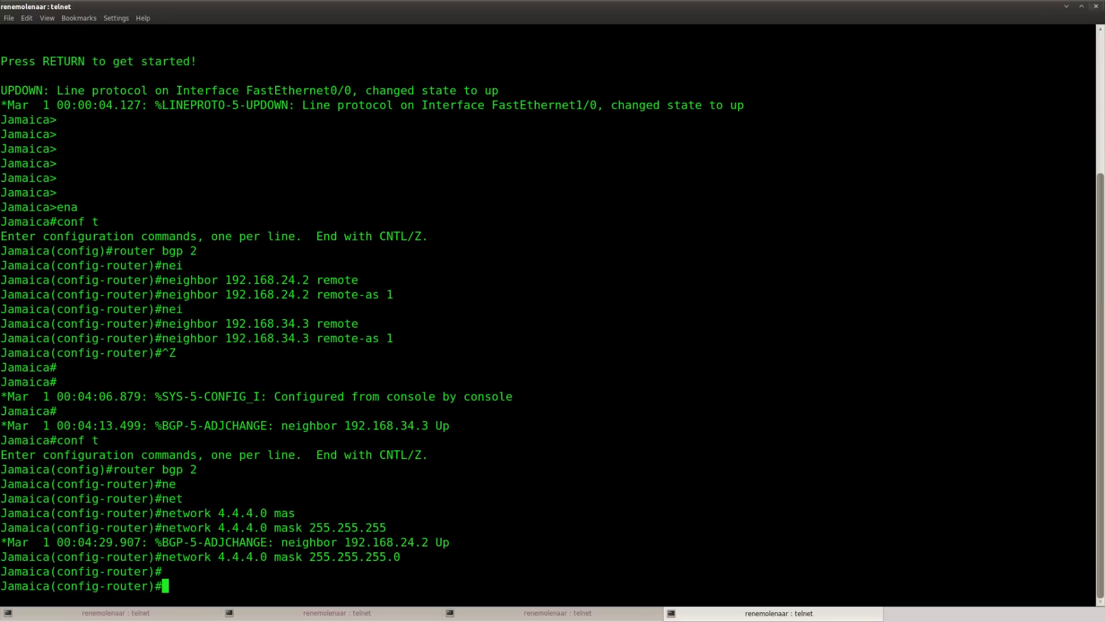
# Step: On Suriname, leave configuration mode and run show ip bgp summary
pyautogui.click(163, 614)
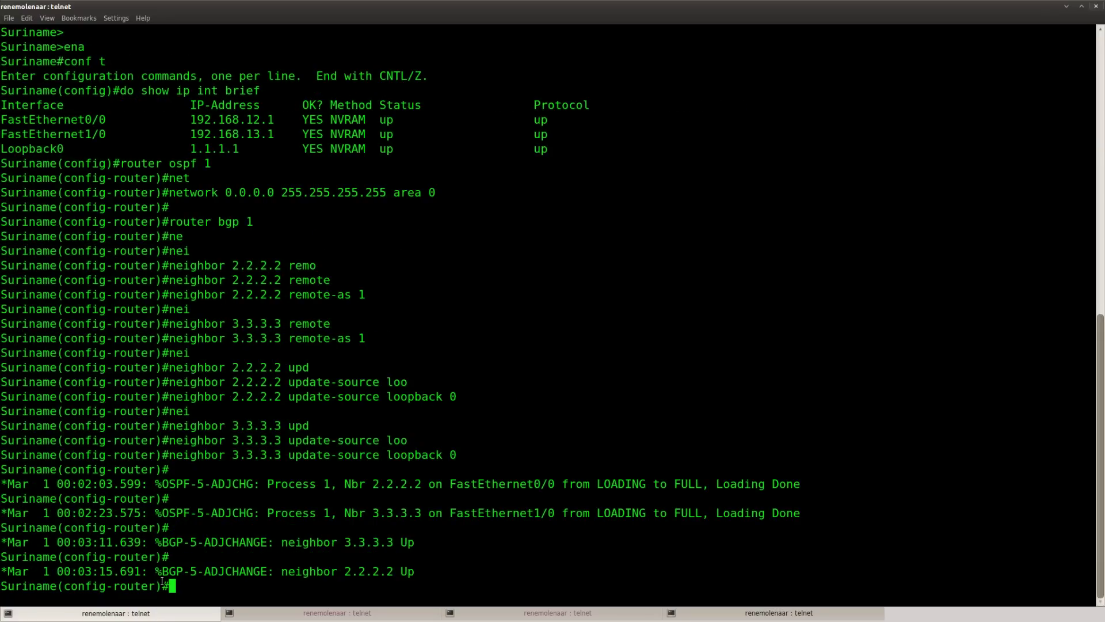
pyautogui.press('Return')
pyautogui.press('Return')
pyautogui.hotkey('ctrl', 'z')
pyautogui.press('Return')
pyautogui.press('Return')
pyautogui.write('sho')
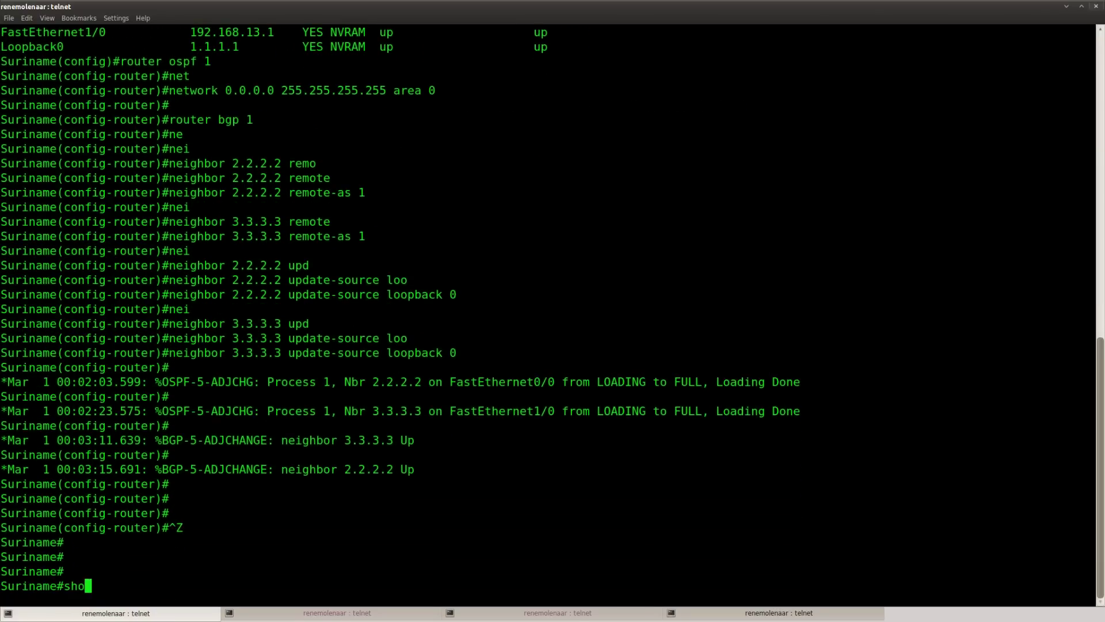
pyautogui.write('w ip bg')
pyautogui.press('Tab')
pyautogui.write('summ')
pyautogui.press('Tab')
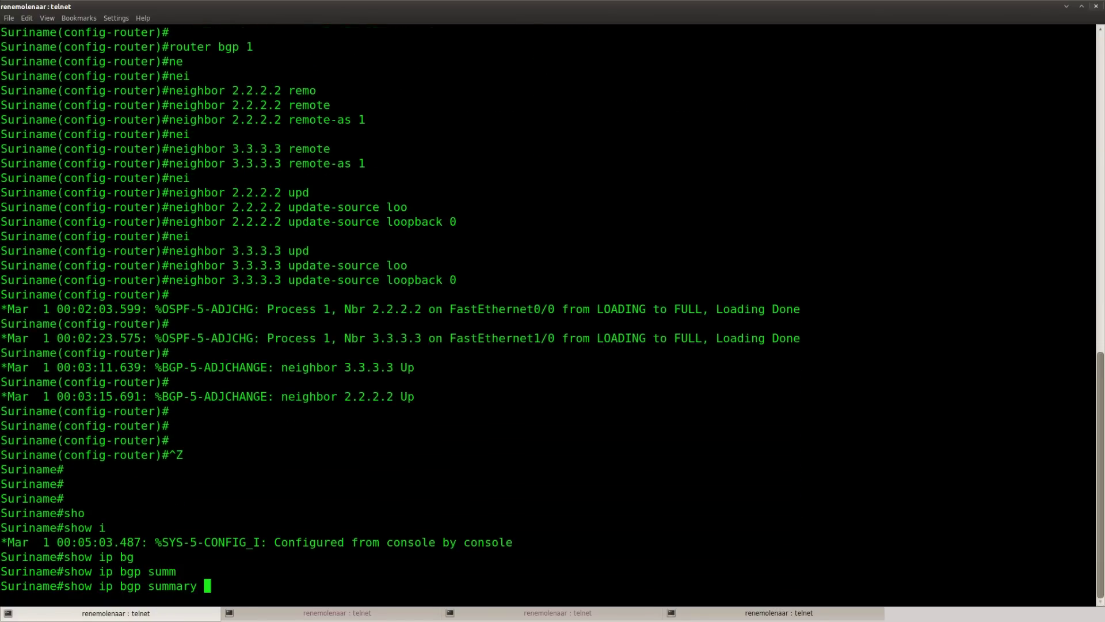
pyautogui.press('Return')
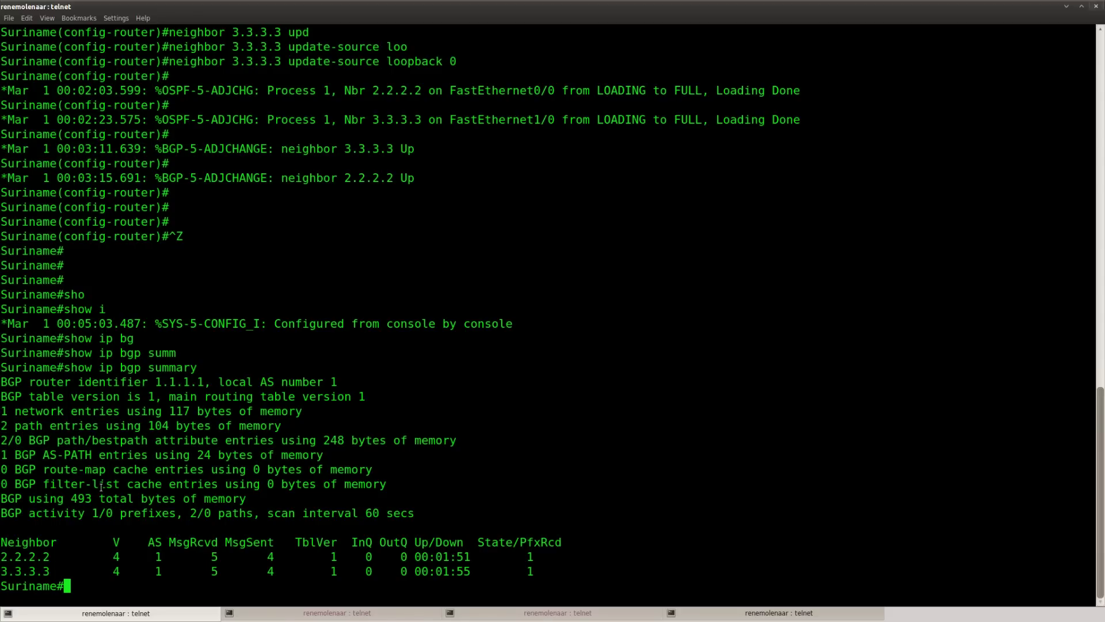
# Step: Copy the show ip bgp summary command and run it on Haiti
pyautogui.moveTo(198, 367); pyautogui.dragTo(63, 369)
pyautogui.rightClick(72, 367)
pyautogui.click(95, 374)
pyautogui.click(252, 616)
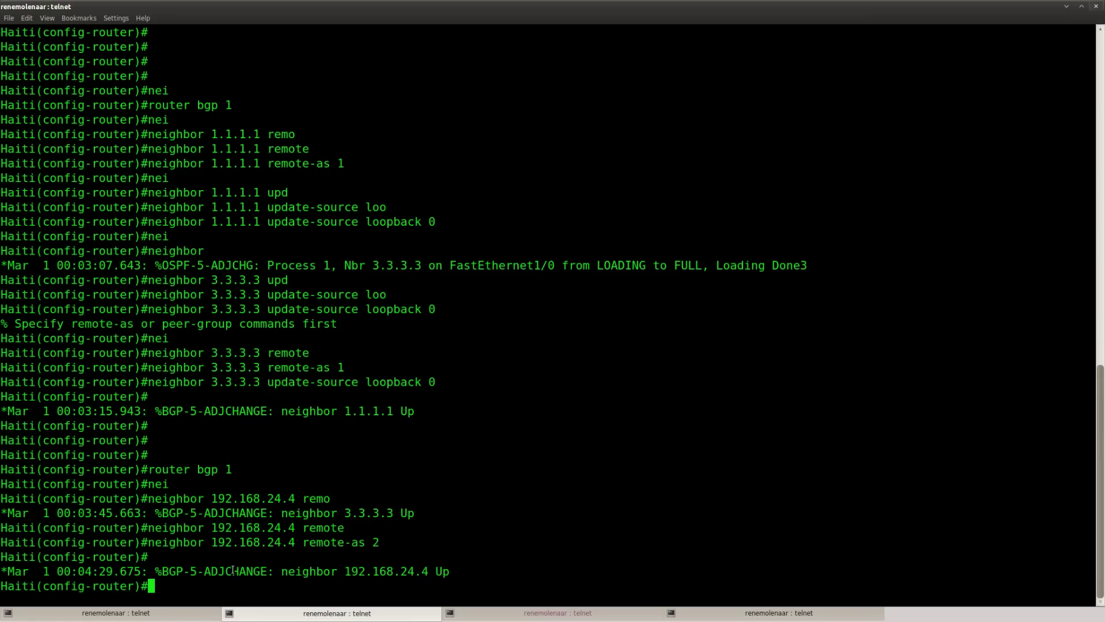
pyautogui.press('Return')
pyautogui.press('Return')
pyautogui.press('Return')
pyautogui.hotkey('ctrl', 'z')
pyautogui.hotkey('ctrl', 'shift', 'v')
pyautogui.press('Return')
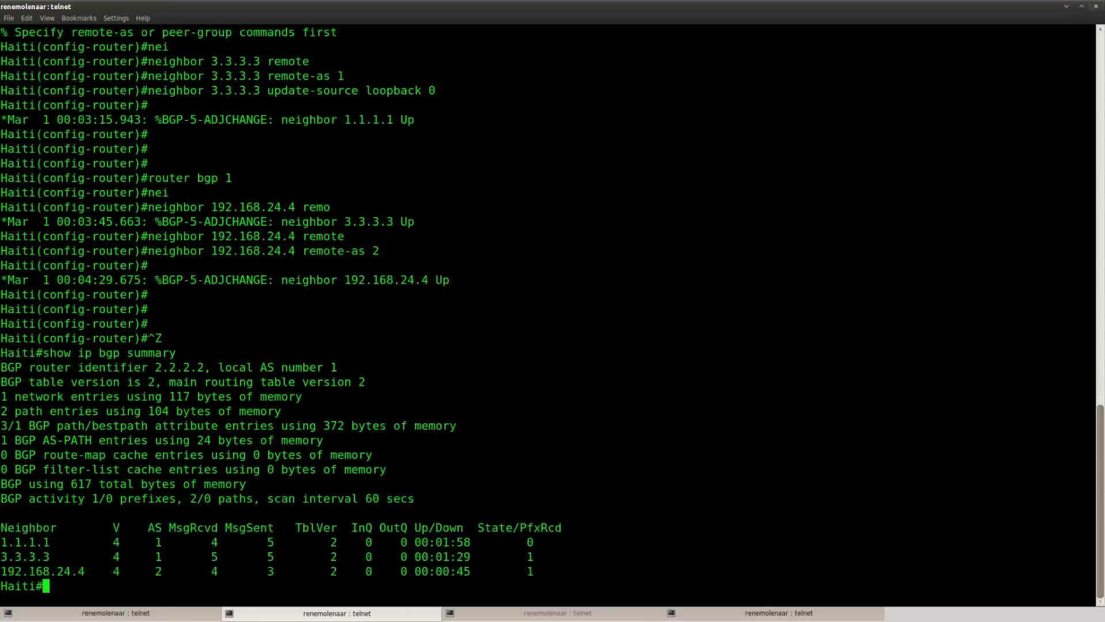
pyautogui.press('Return')
# Step: Paste the show ip bgp summary command on Cuba's console
pyautogui.press('Return')
pyautogui.press('Return')
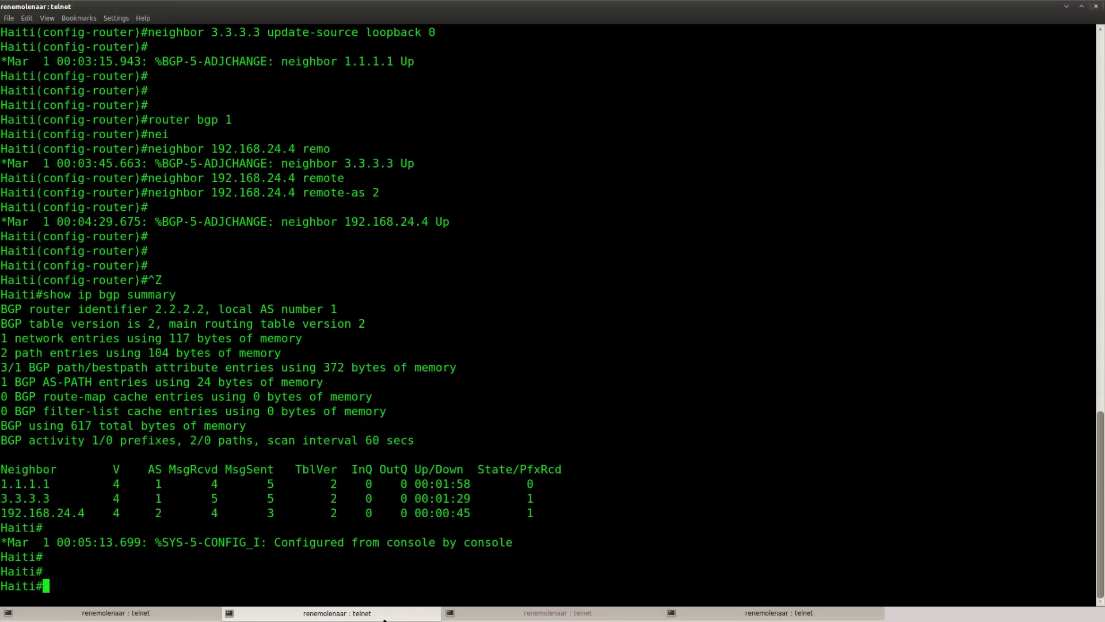
pyautogui.click(557, 614)
pyautogui.press('Return')
pyautogui.press('Return')
pyautogui.press('Return')
pyautogui.hotkey('ctrl', 'z')
pyautogui.hotkey('ctrl', 'shift', 'v')
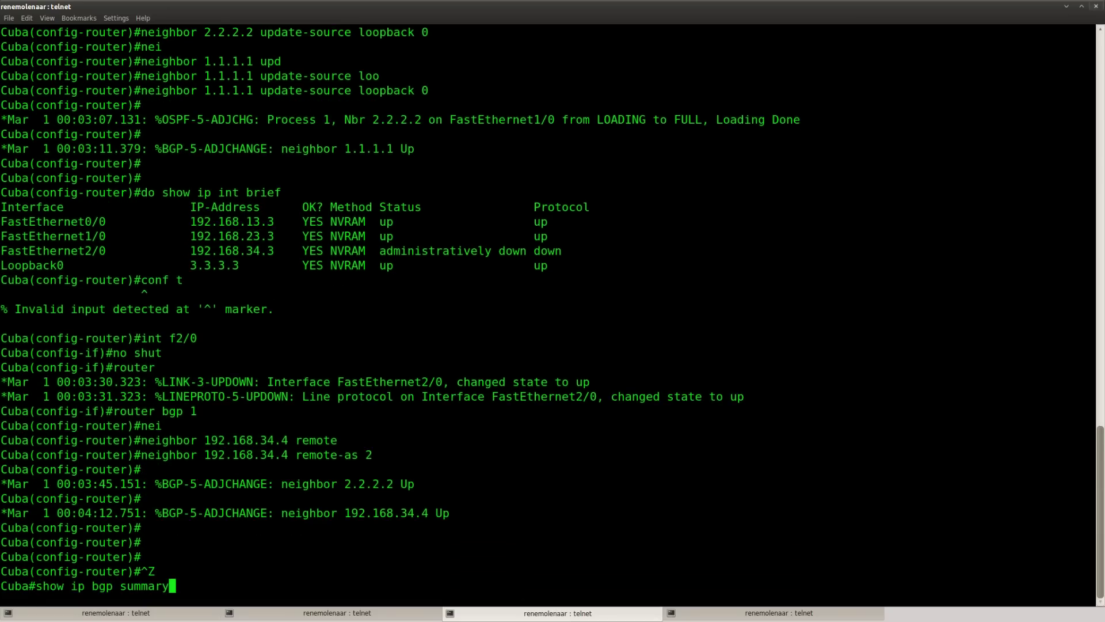
pyautogui.press('Return')
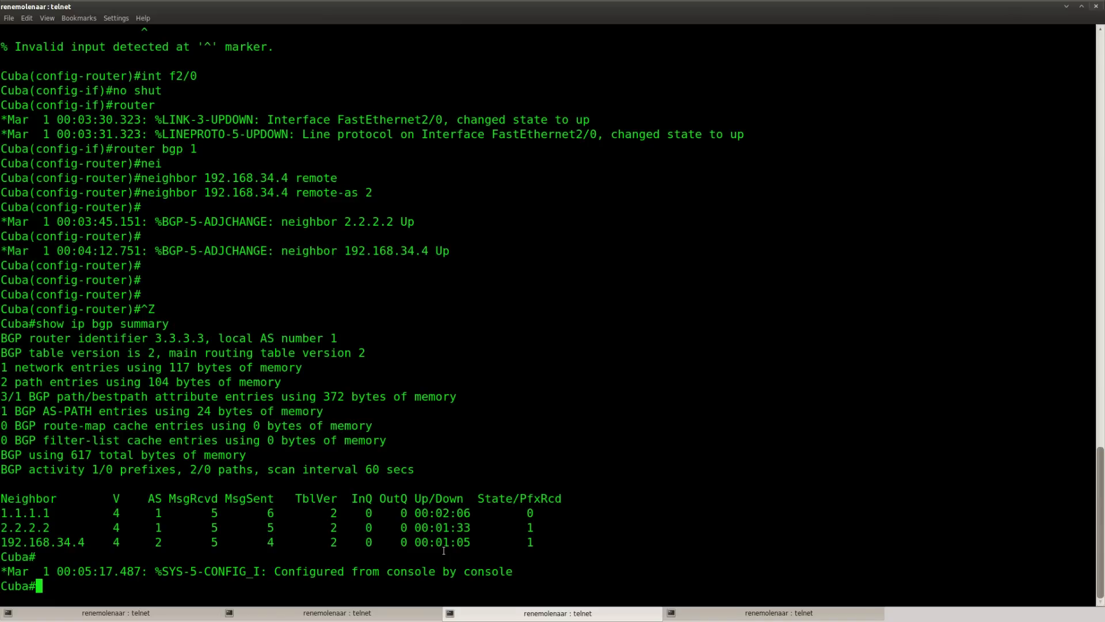
# Step: Display Suriname's BGP table and mark the 4.4.4.0/24 entry
pyautogui.click(144, 613)
pyautogui.press('Return')
pyautogui.press('Return')
pyautogui.press('Return')
pyautogui.write('show ip bgp')
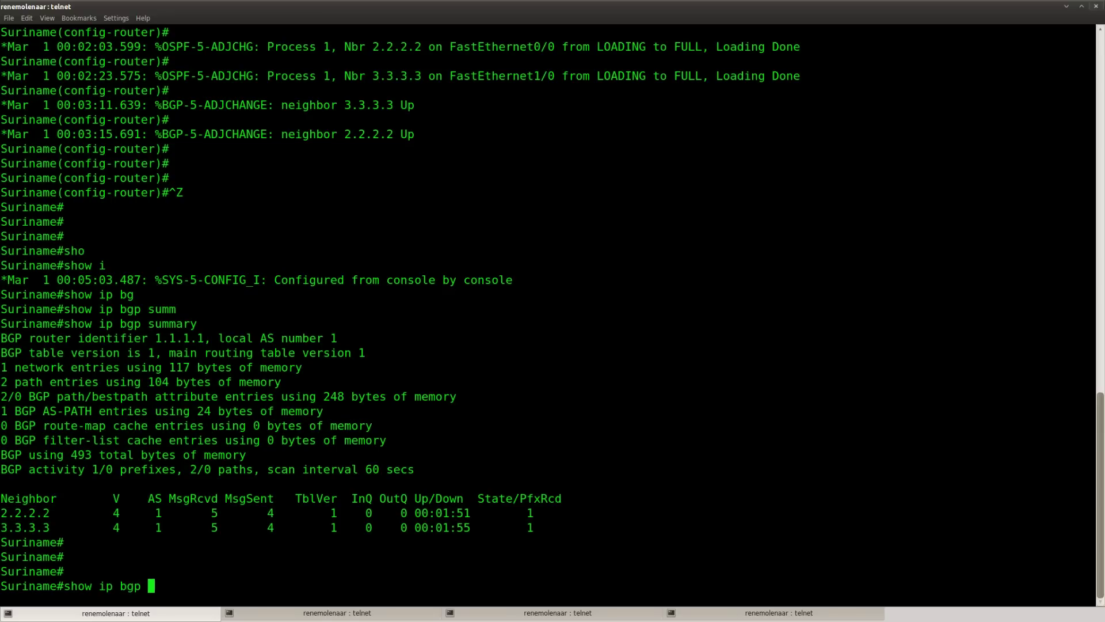
pyautogui.write(' s')
pyautogui.press('BackSpace')
pyautogui.press('BackSpace')
pyautogui.press('Return')
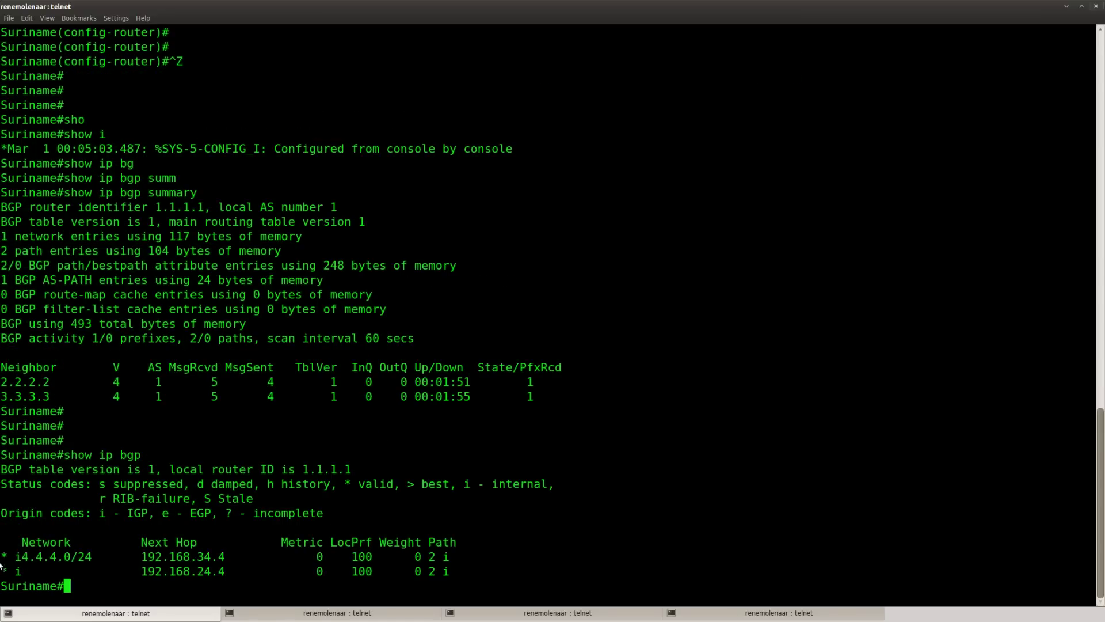
pyautogui.moveTo(3, 555); pyautogui.dragTo(450, 558)
# Step: Ping 4.4.4.4 (fails 0/5), note no best path via 192.168.34.4, then show the routing table
pyautogui.write('ping 4.4.4.4')
pyautogui.press('Return')
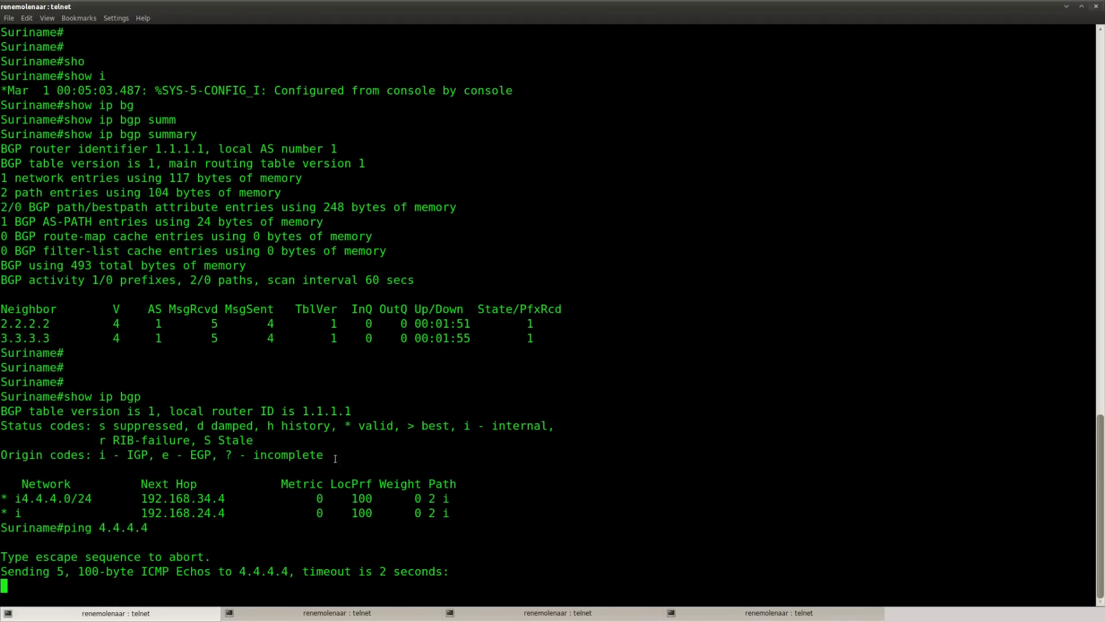
pyautogui.moveTo(402, 426); pyautogui.dragTo(451, 427)
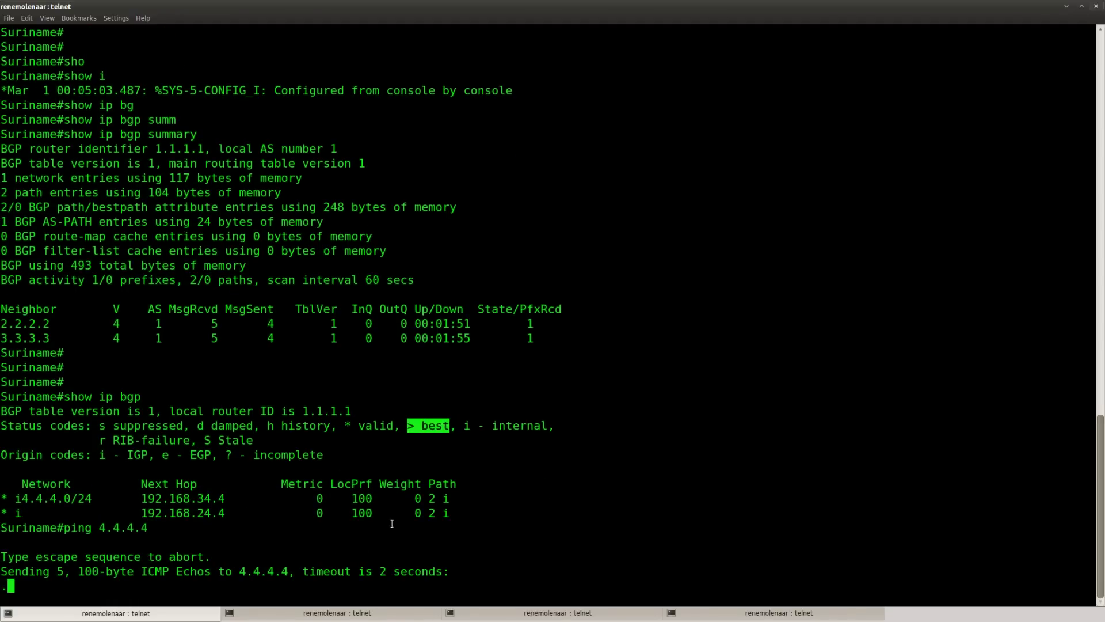
pyautogui.moveTo(225, 499); pyautogui.dragTo(143, 499)
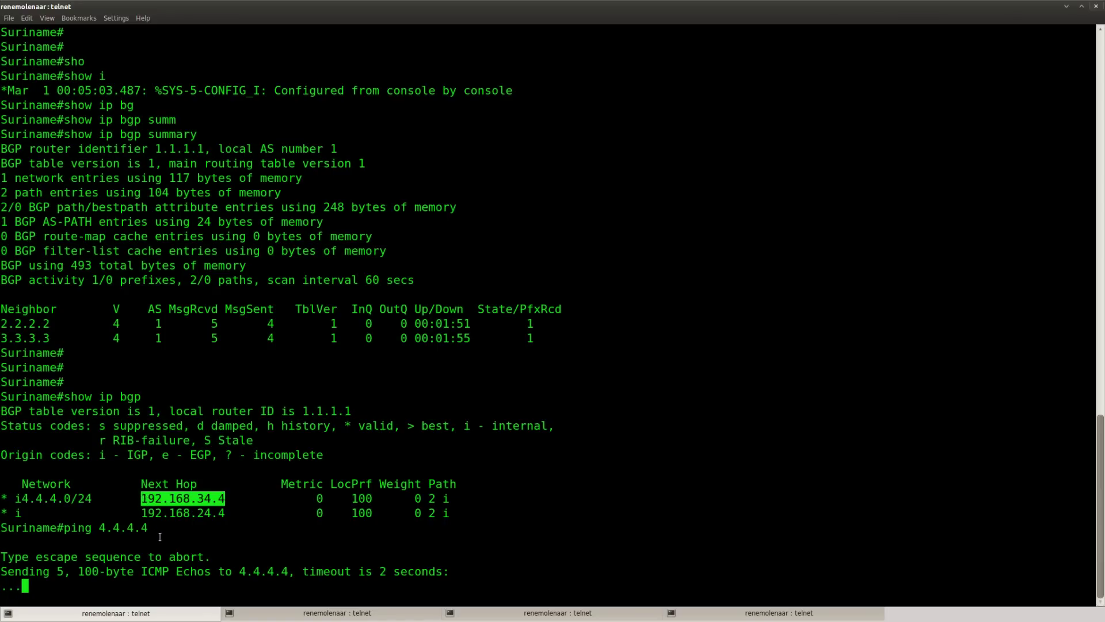
pyautogui.click(161, 568)
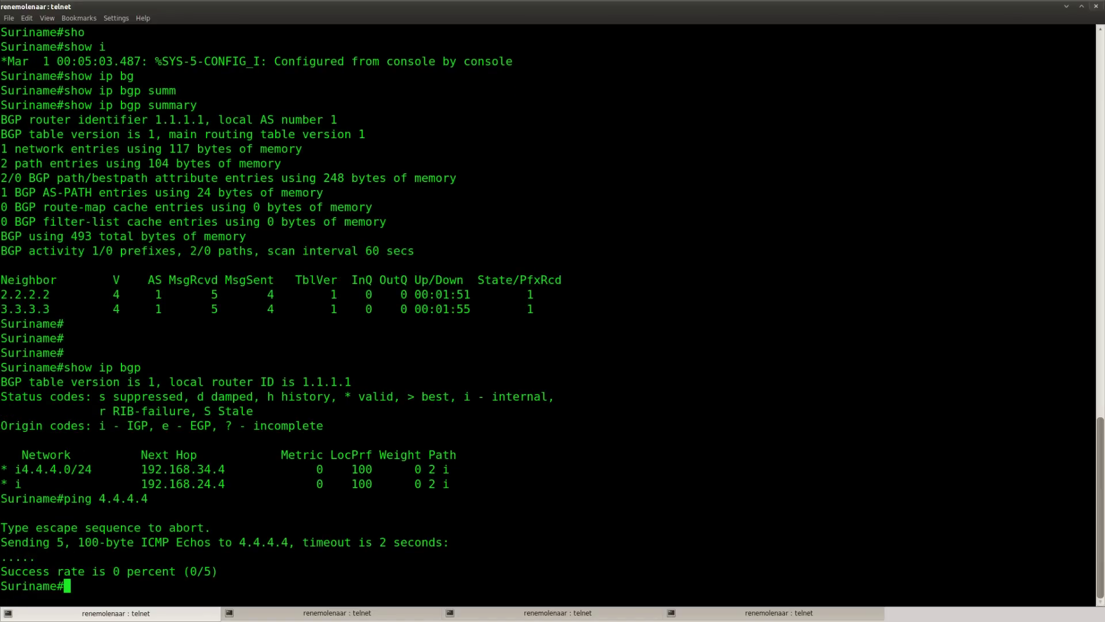
pyautogui.write('show ip route')
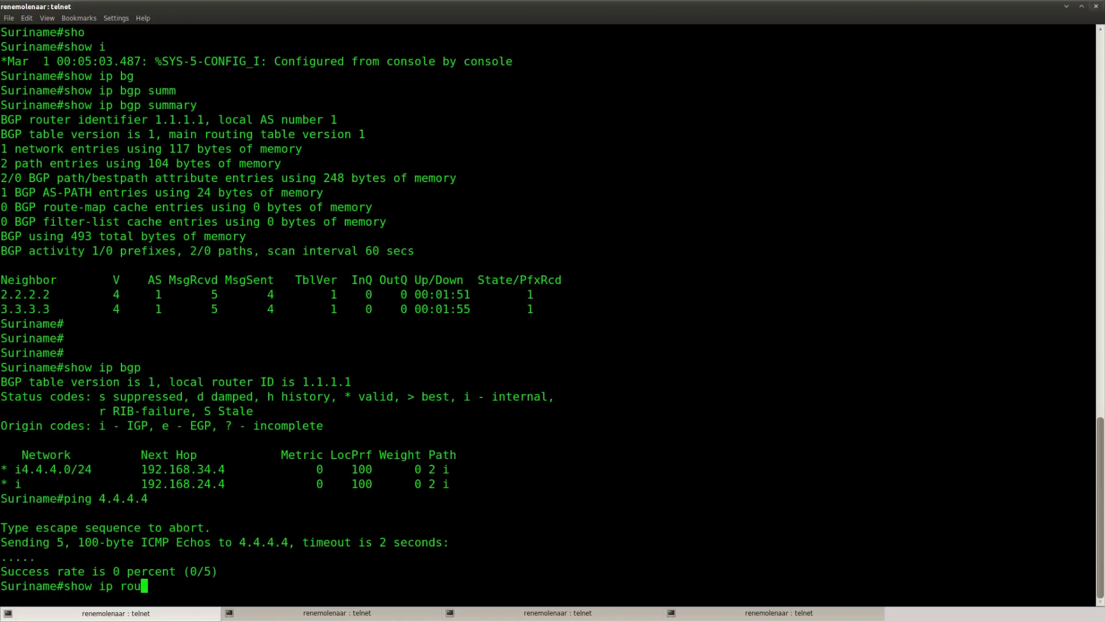
pyautogui.press('Return')
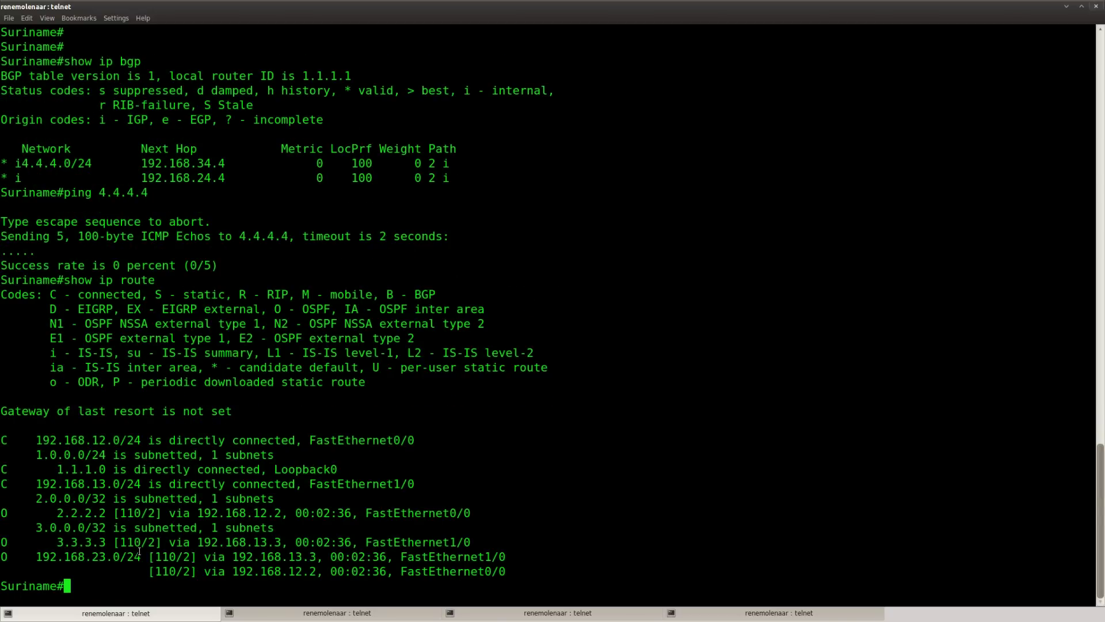
# Step: On Haiti, set neighbor 1.1.1.1 next-hop-self under router bgp 1
pyautogui.click(365, 614)
pyautogui.write('conf t')
pyautogui.press('Return')
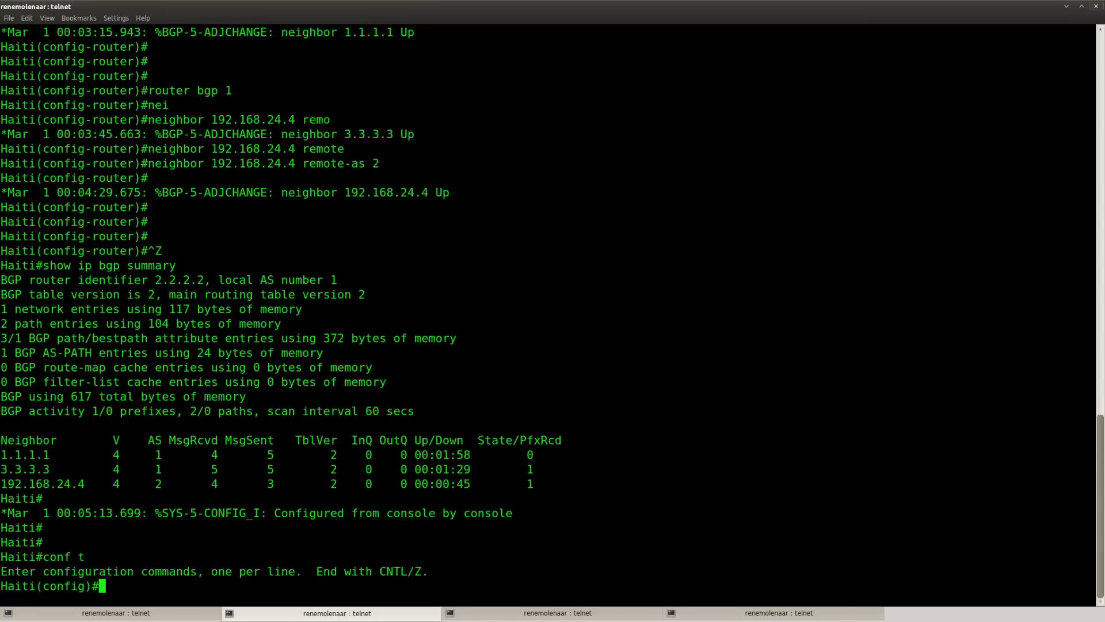
pyautogui.write('router bgp 1')
pyautogui.press('Return')
pyautogui.write('nei')
pyautogui.press('Tab')
pyautogui.write('1.1.1.1 ')
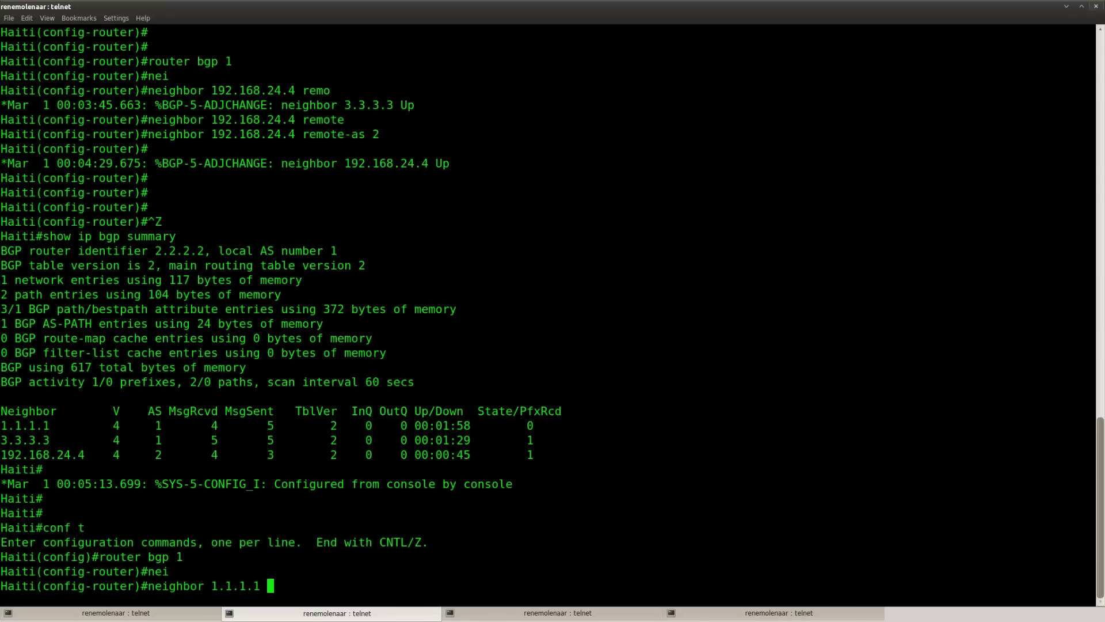
pyautogui.write('next')
pyautogui.press('Tab')
pyautogui.write('s')
pyautogui.press('Tab')
pyautogui.press('Return')
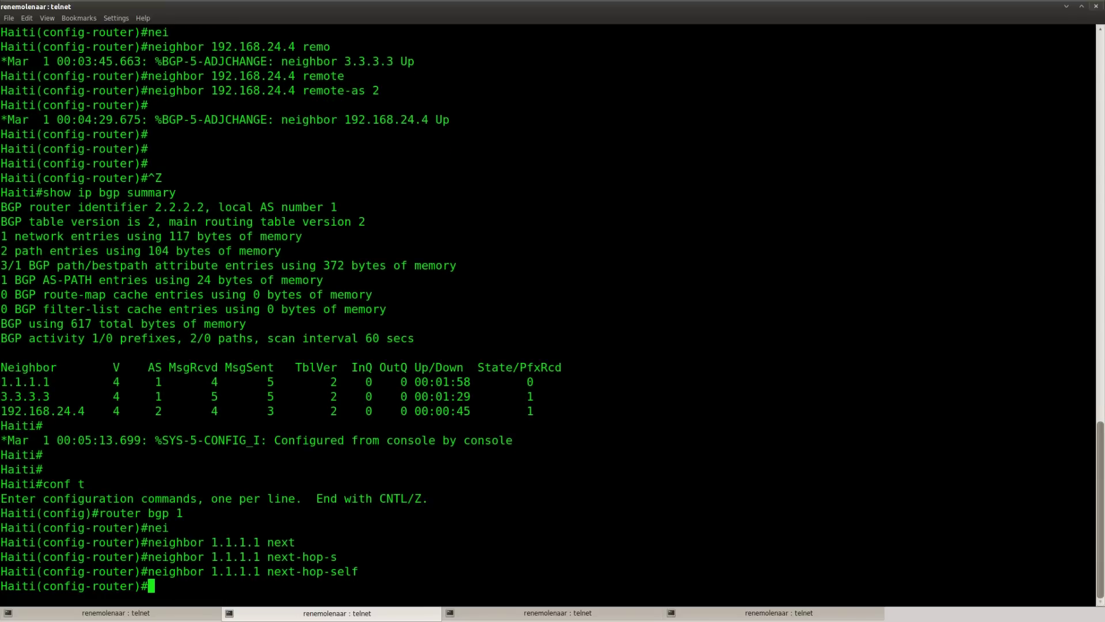
# Step: On Cuba, set neighbor 1.1.1.1 next-hop-self under router bgp 1, then return to Suriname
pyautogui.hotkey('shift', 'Right')
pyautogui.press('Return')
pyautogui.press('Return')
pyautogui.press('Return')
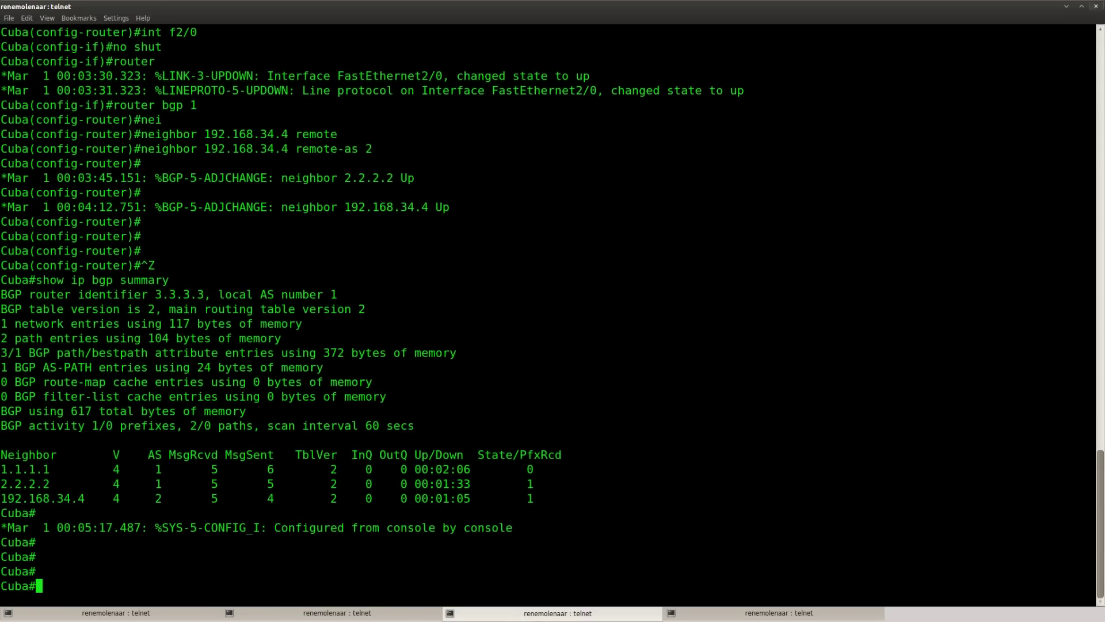
pyautogui.write('conf t')
pyautogui.press('Return')
pyautogui.write('router bgp 1')
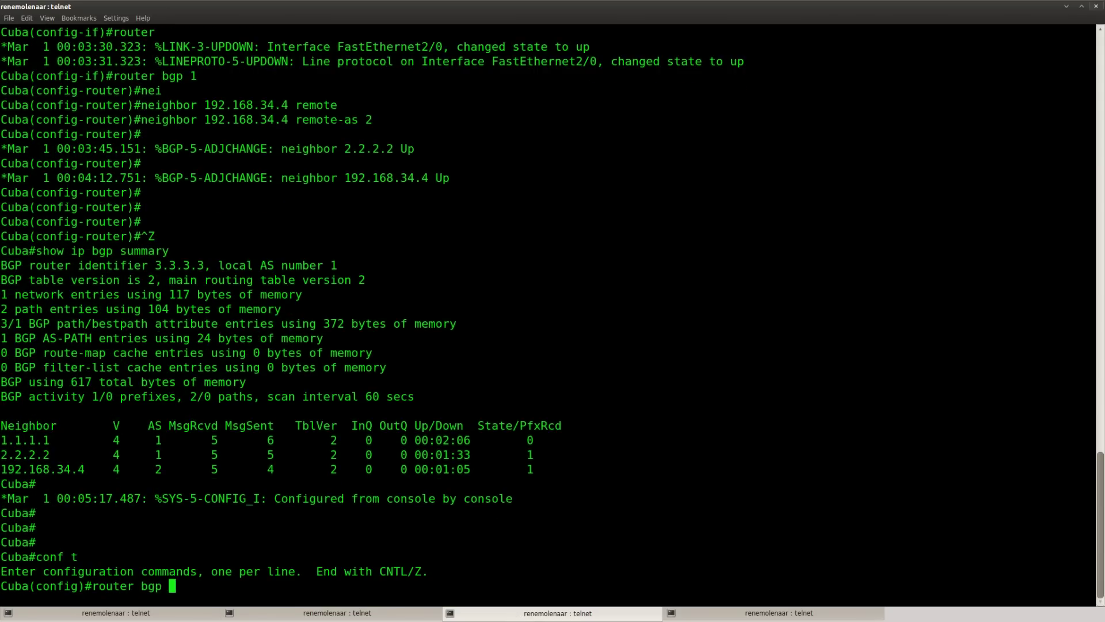
pyautogui.press('Return')
pyautogui.write('nei')
pyautogui.press('Tab')
pyautogui.write('1.1.1.1 next')
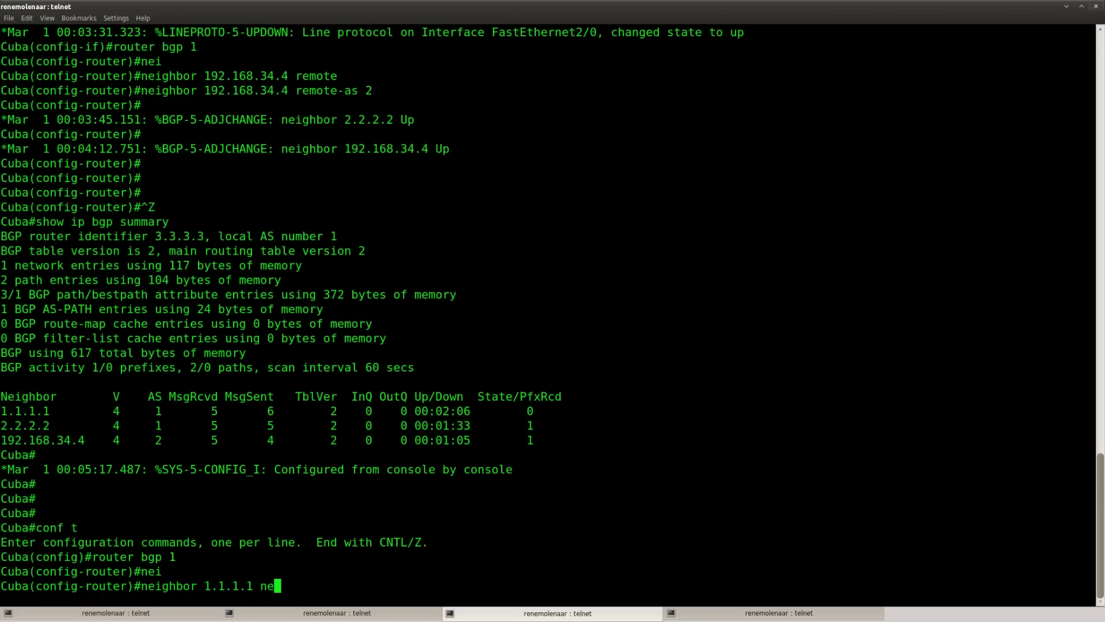
pyautogui.press('Tab')
pyautogui.write('s')
pyautogui.press('Tab')
pyautogui.press('Return')
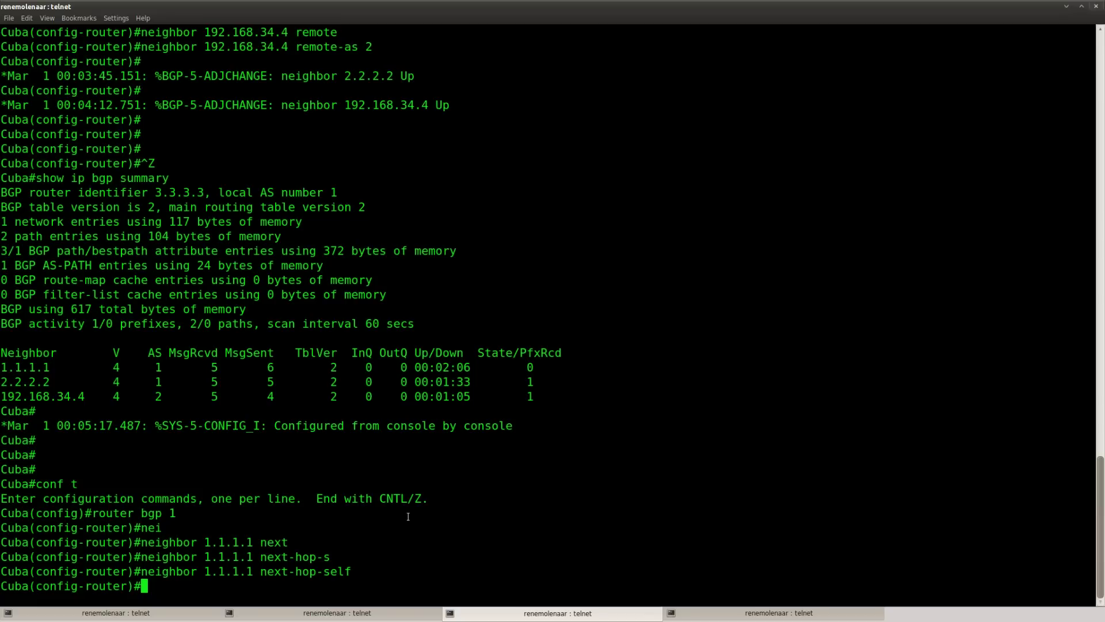
pyautogui.click(161, 616)
# Step: Redisplay Suriname's routing table and its updated BGP table
pyautogui.press('Up')
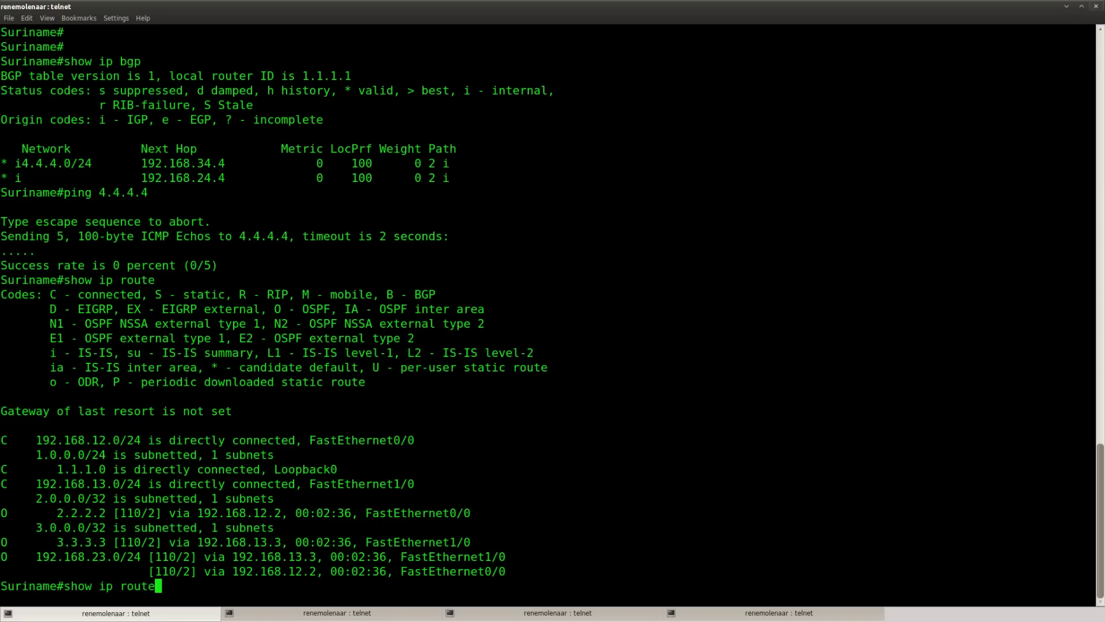
pyautogui.press('Return')
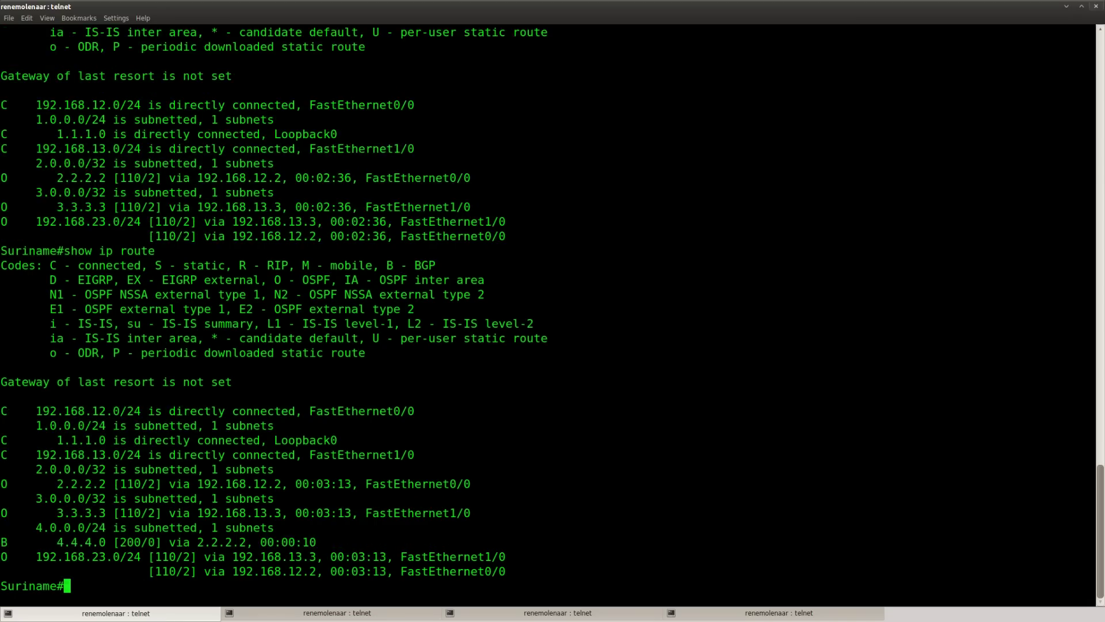
pyautogui.write('sho')
pyautogui.press('Tab')
pyautogui.write('ip b')
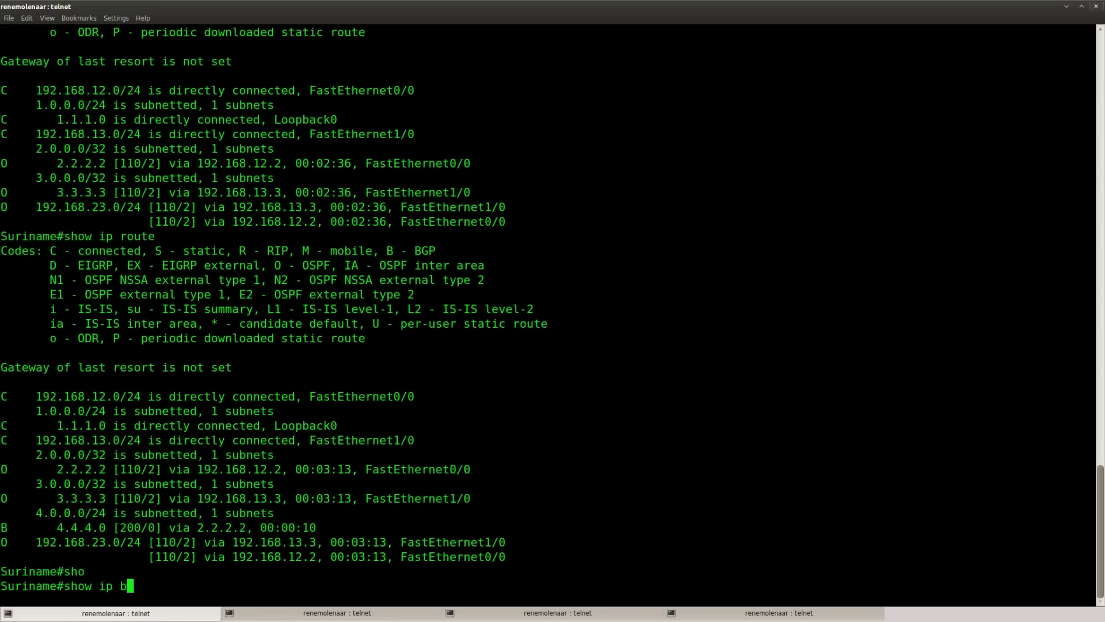
pyautogui.write('g')
pyautogui.press('Tab')
pyautogui.press('Return')
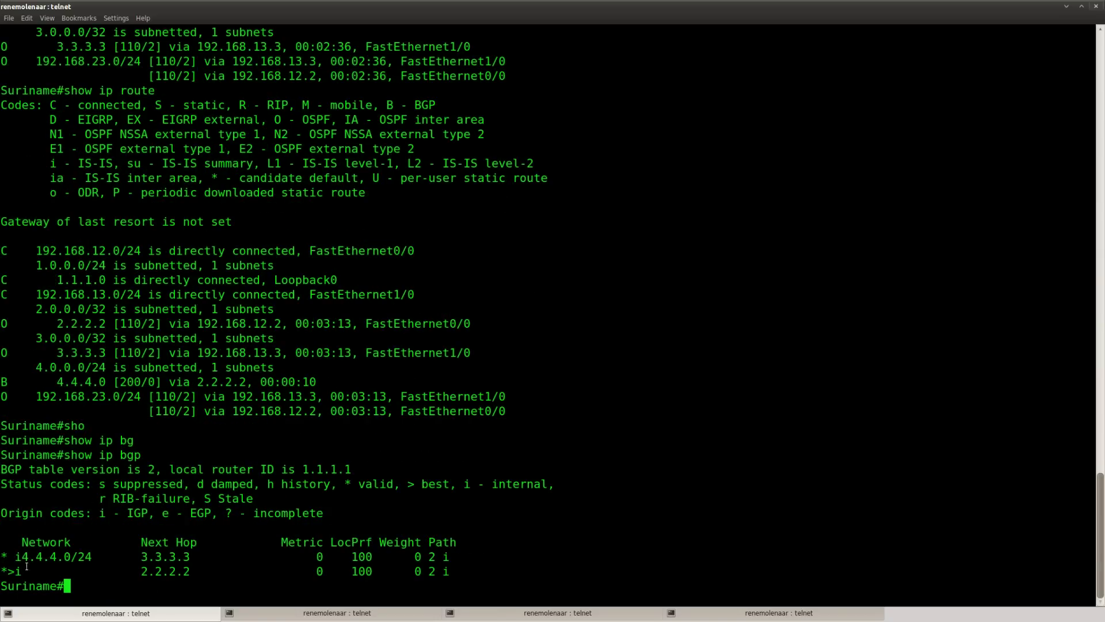
# Step: Mark the 4.4.4.0/24 best path via next hop 2.2.2.2, then ping 4.4.4.4 again
pyautogui.moveTo(1, 553); pyautogui.dragTo(522, 571)
pyautogui.click(522, 572)
pyautogui.moveTo(2, 569); pyautogui.dragTo(116, 572)
pyautogui.click(131, 580)
pyautogui.moveTo(190, 572); pyautogui.dragTo(143, 572)
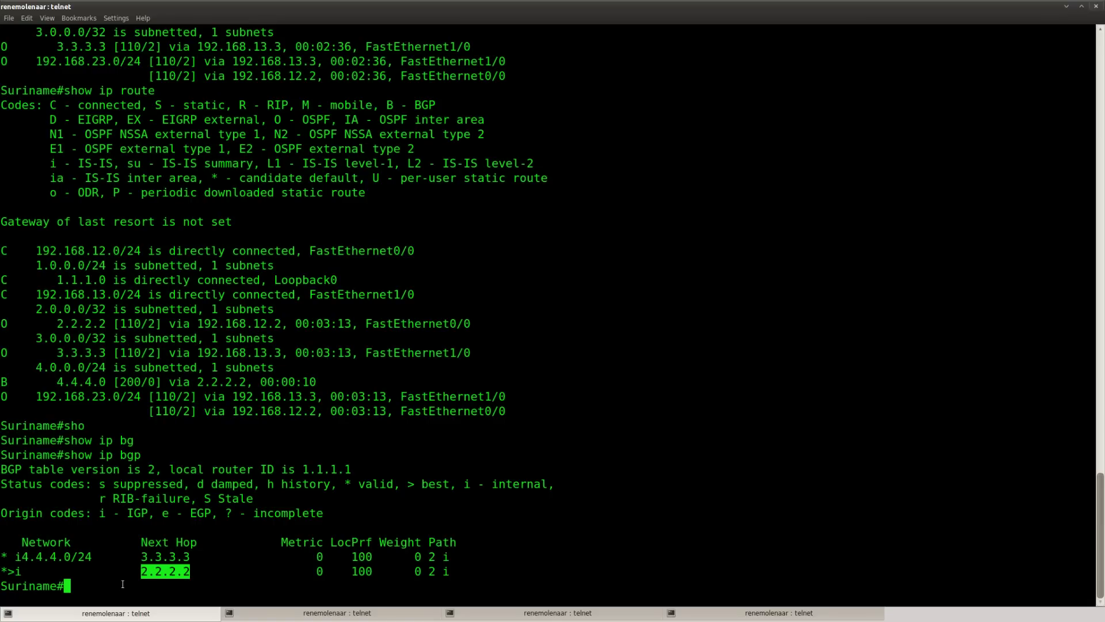
pyautogui.click(122, 584)
pyautogui.write('ping 4.')
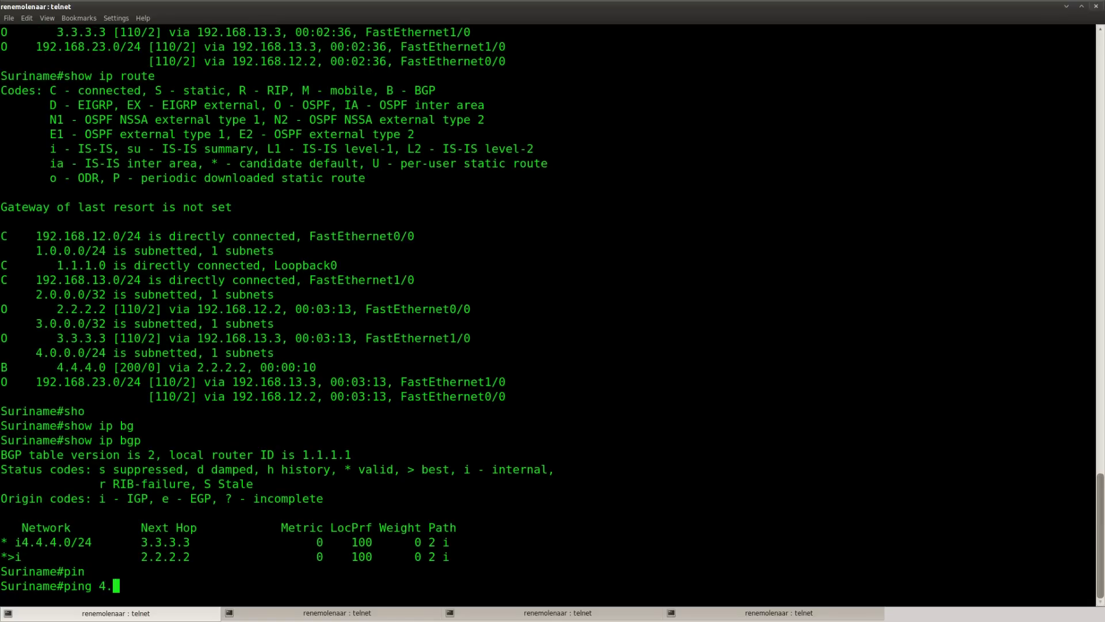
pyautogui.write('4.4.4.')
pyautogui.press('Return')
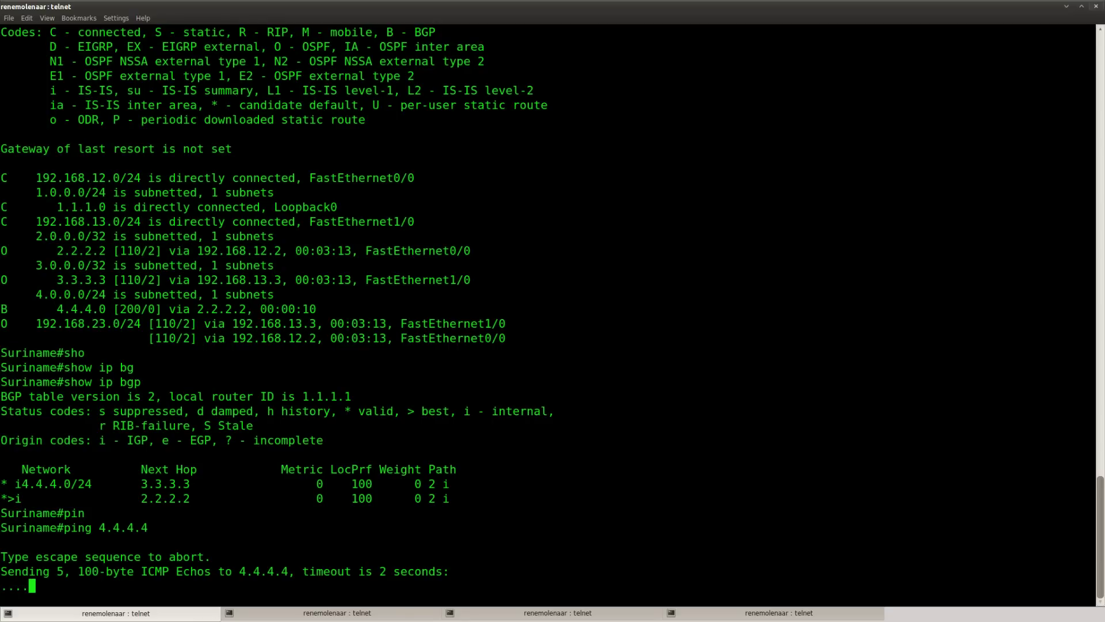
# Step: Leave configuration mode on Jamaica and show its routing table
pyautogui.click(778, 614)
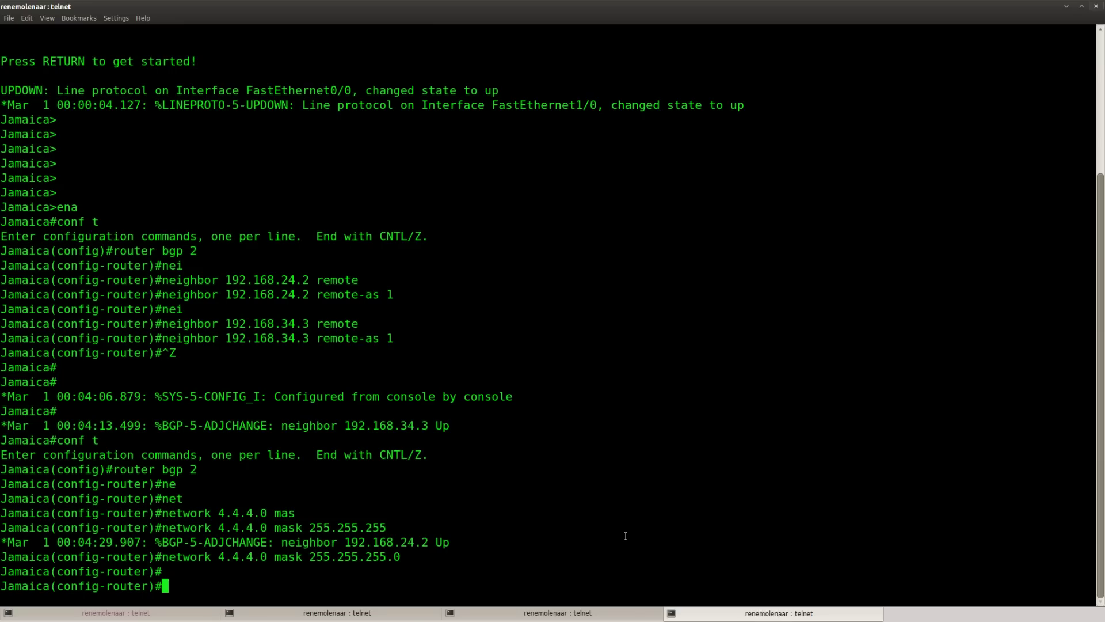
pyautogui.hotkey('ctrl', 'z')
pyautogui.write('sho')
pyautogui.press('Tab')
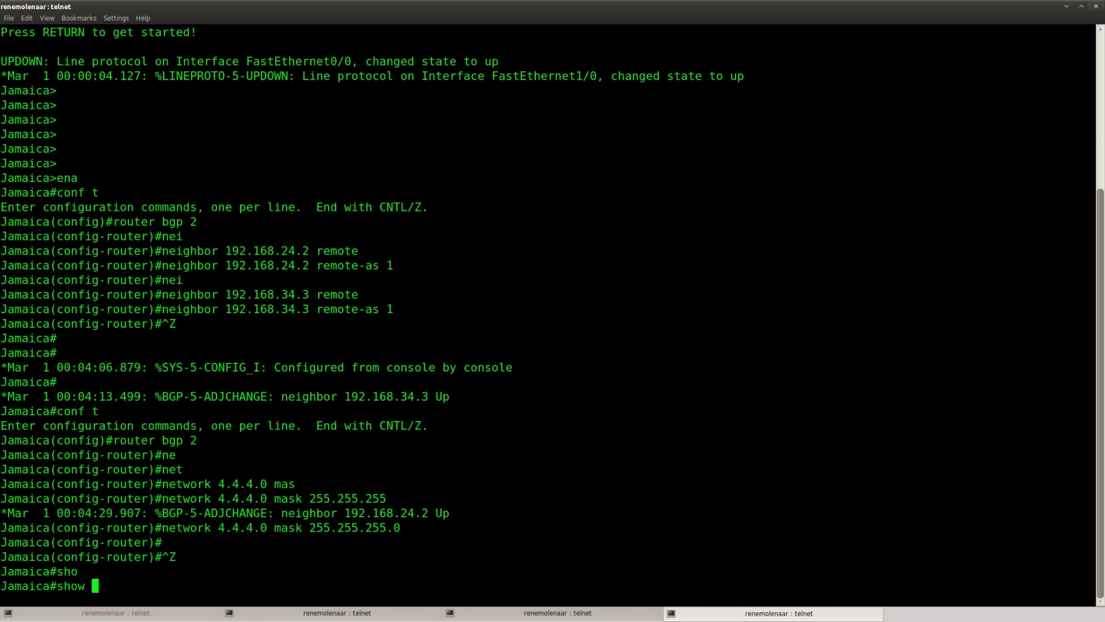
pyautogui.write('ip')
pyautogui.press('Tab')
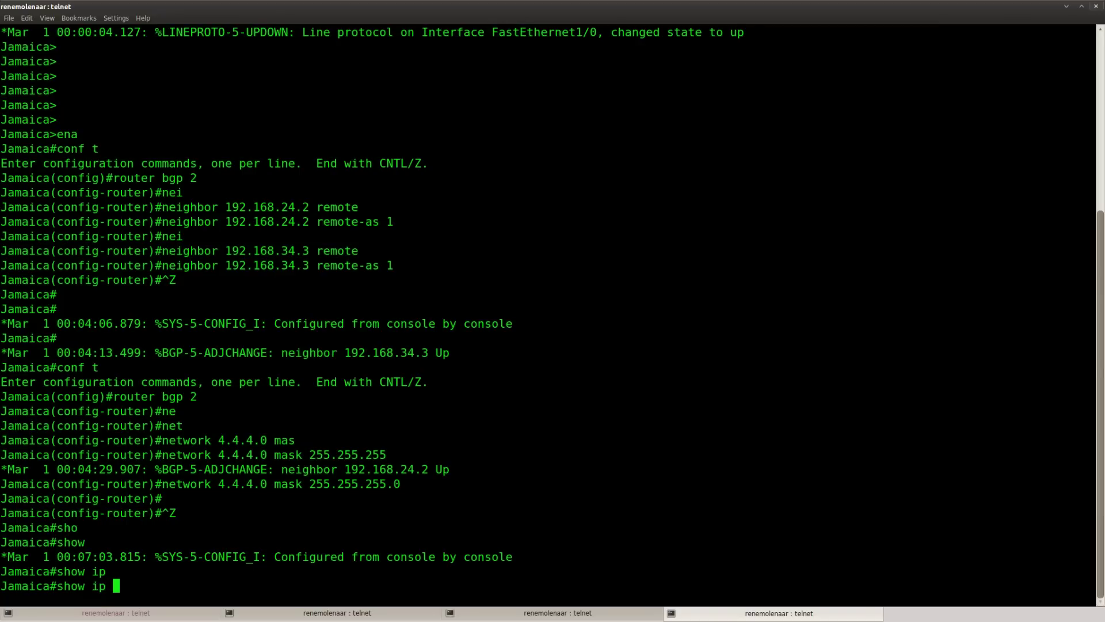
pyautogui.write('route')
pyautogui.press('Return')
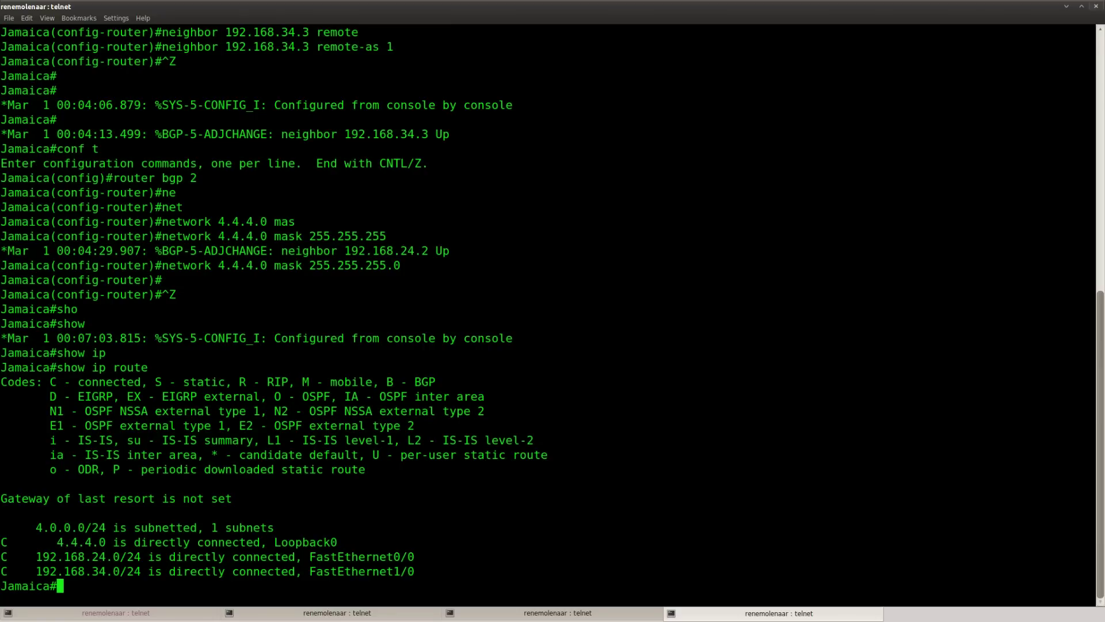
# Step: Check Suriname's failed ping, then move through Cuba to Haiti's console
pyautogui.click(95, 613)
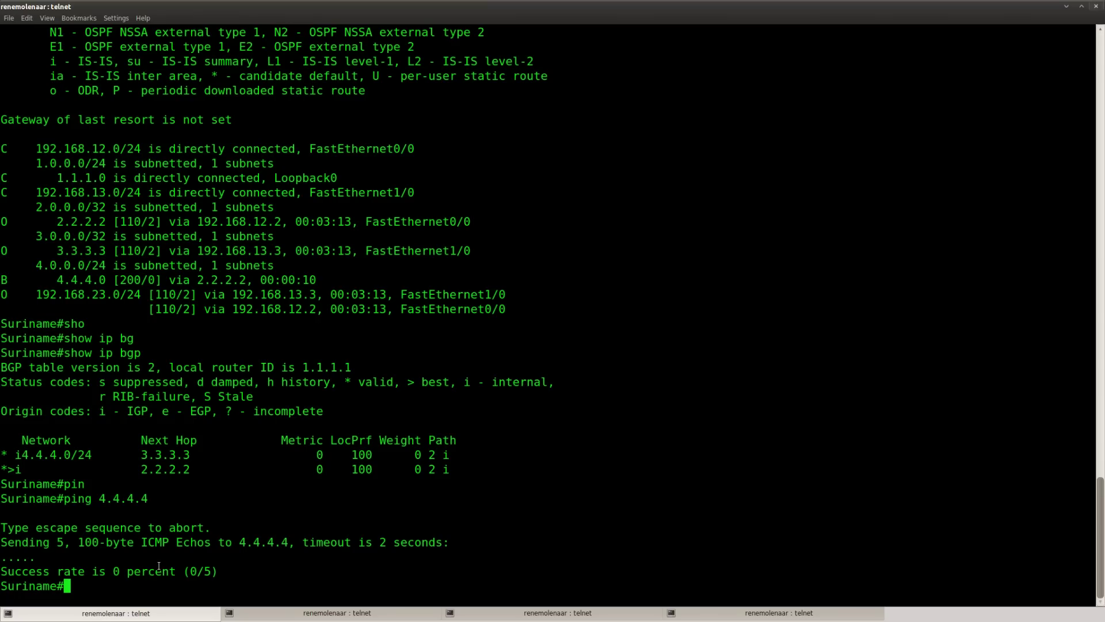
pyautogui.click(523, 616)
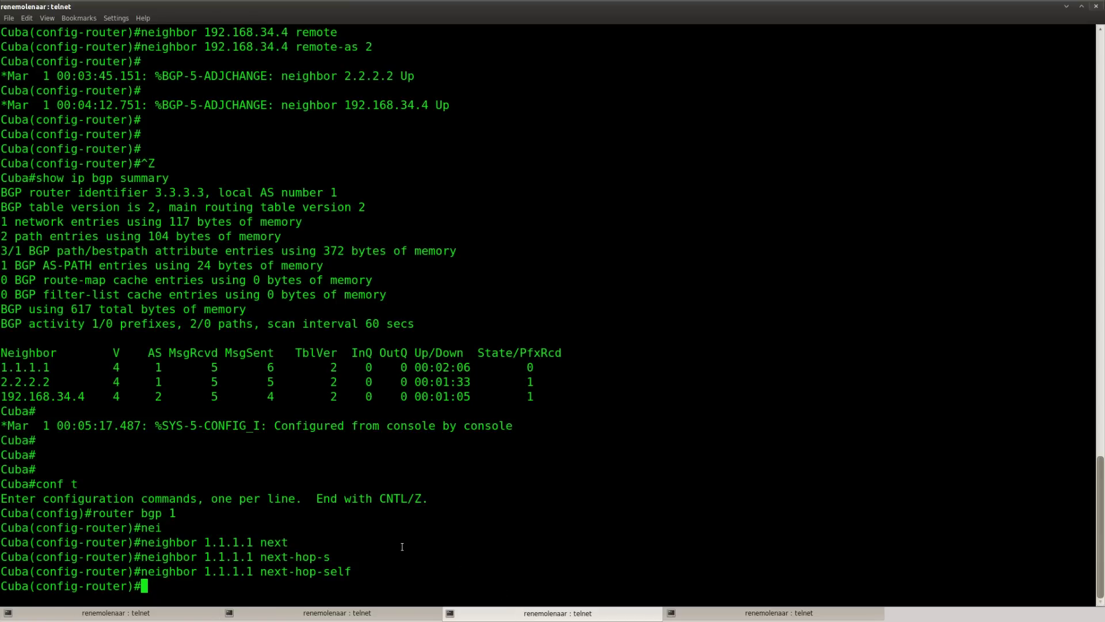
pyautogui.click(338, 613)
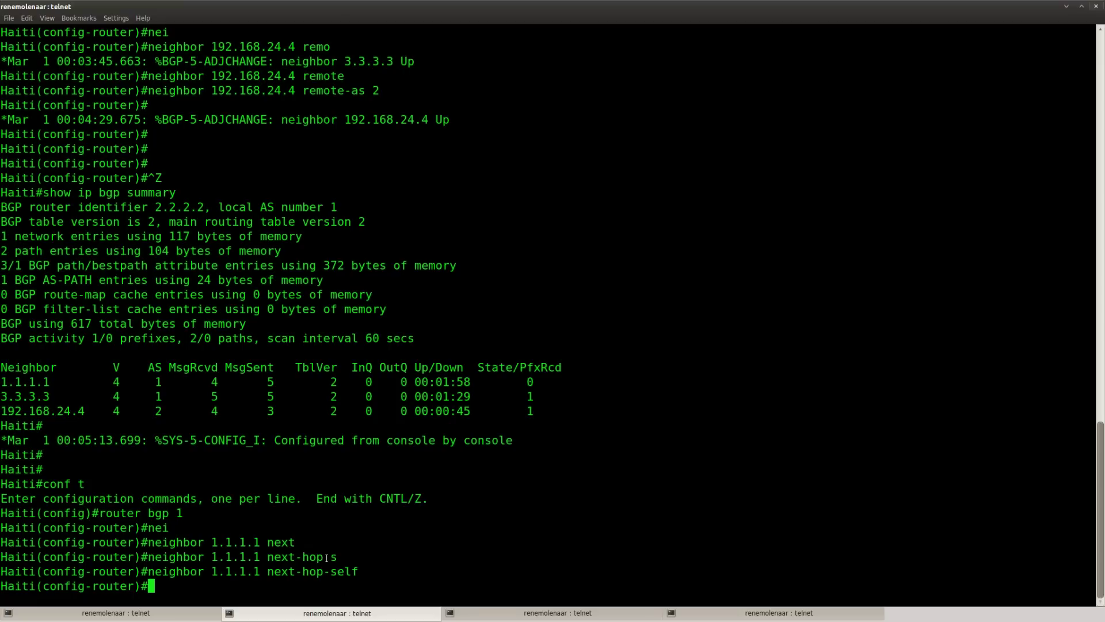
# Step: On Haiti, enter redistribute ospf 1 under router bgp 1
pyautogui.press('Return')
pyautogui.press('Return')
pyautogui.write('red')
pyautogui.press('Tab')
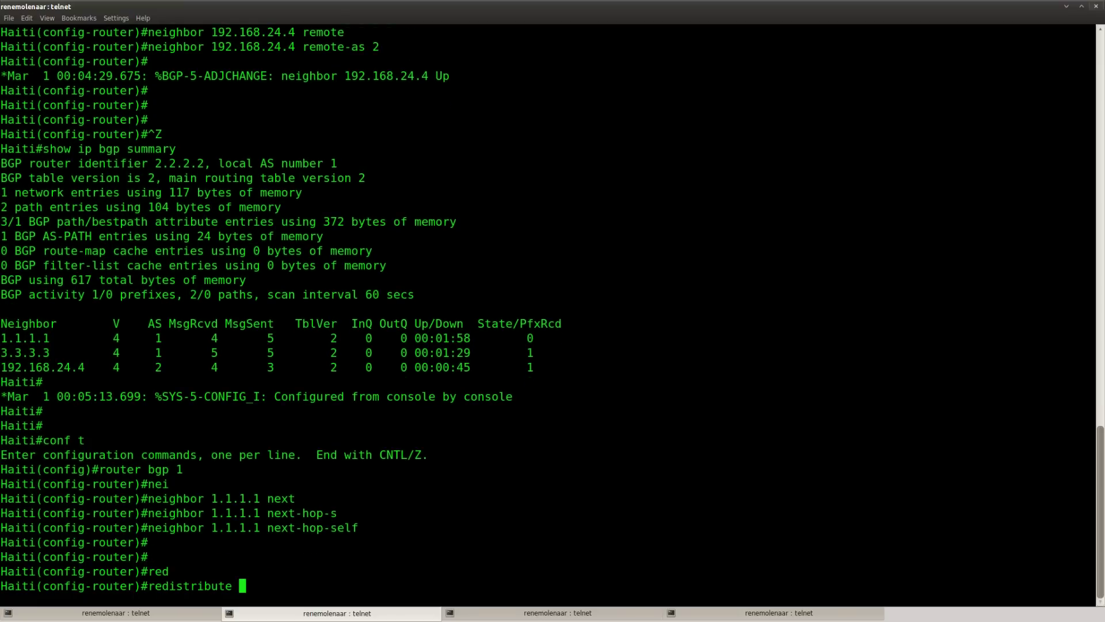
pyautogui.write('?')
pyautogui.write('os')
pyautogui.press('Tab')
pyautogui.write('?')
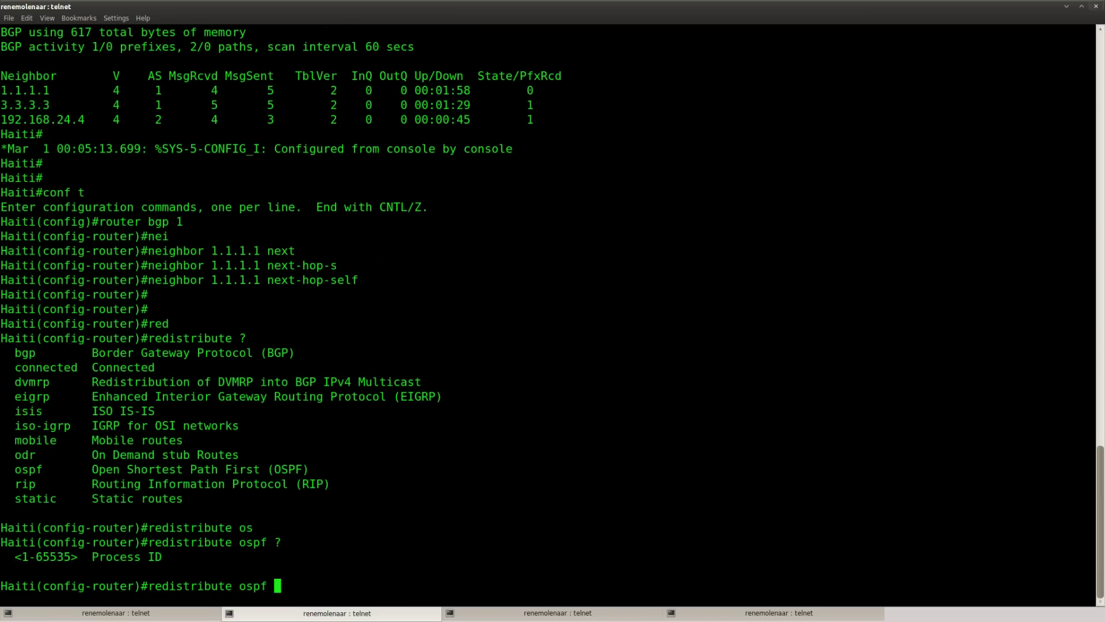
pyautogui.write('1 ?')
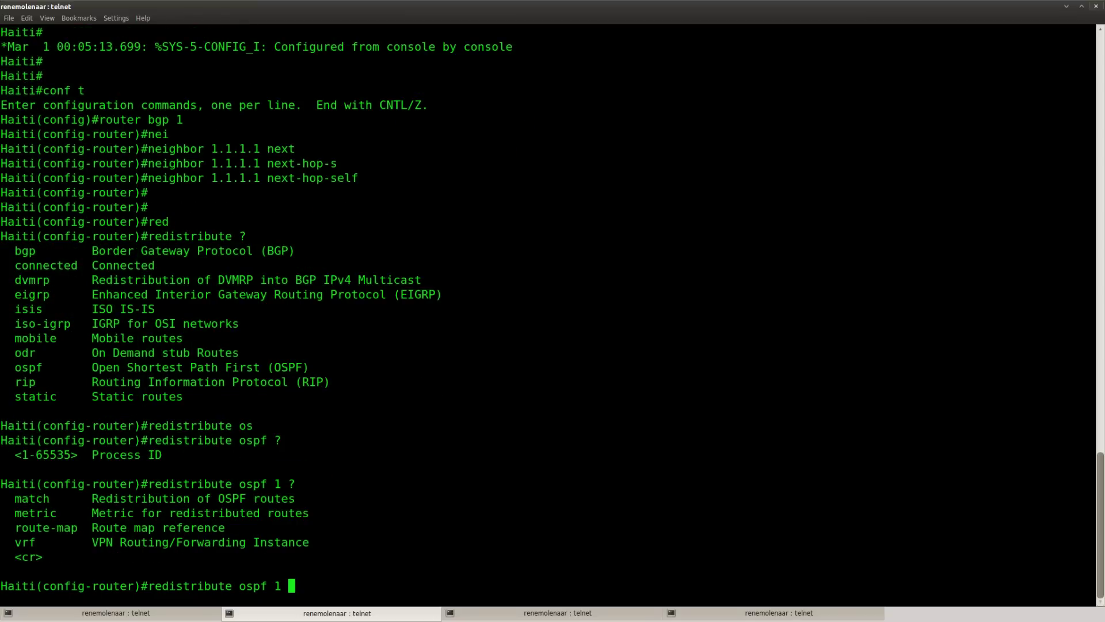
pyautogui.press('Return')
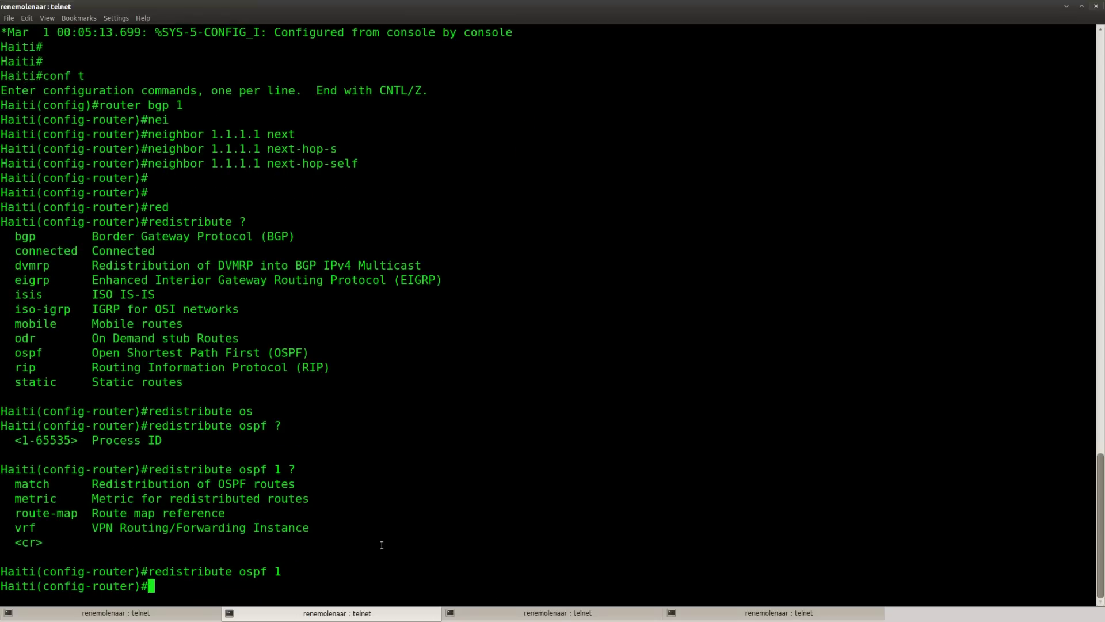
# Step: On Cuba, enter redistribute ospf 1 under router bgp 1
pyautogui.click(535, 613)
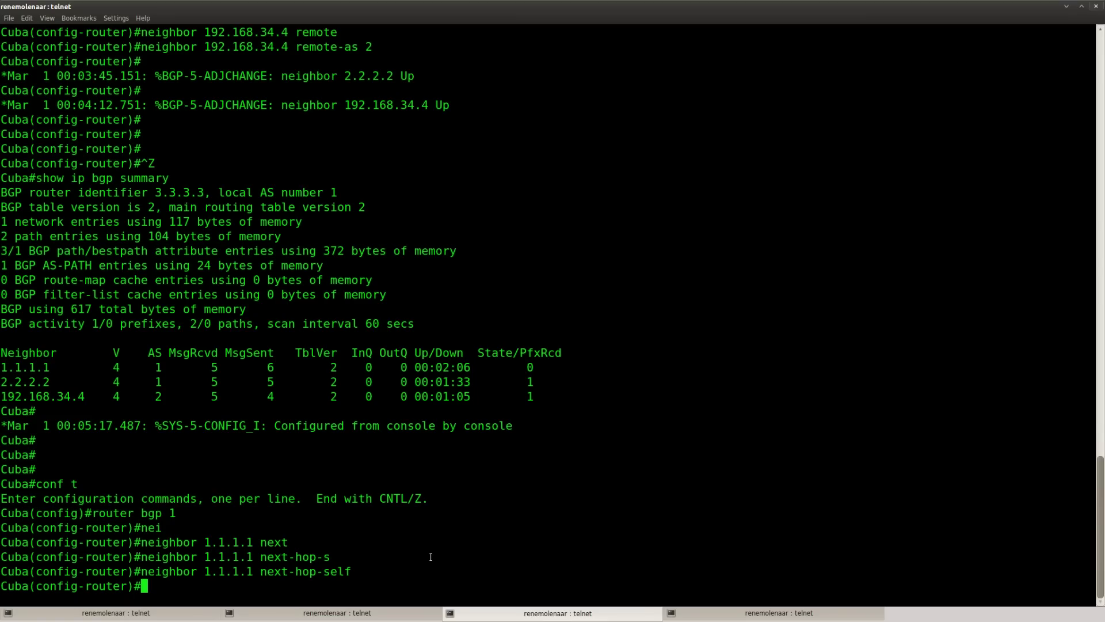
pyautogui.press('Return')
pyautogui.press('Return')
pyautogui.write('redi')
pyautogui.press('Tab')
pyautogui.write('os')
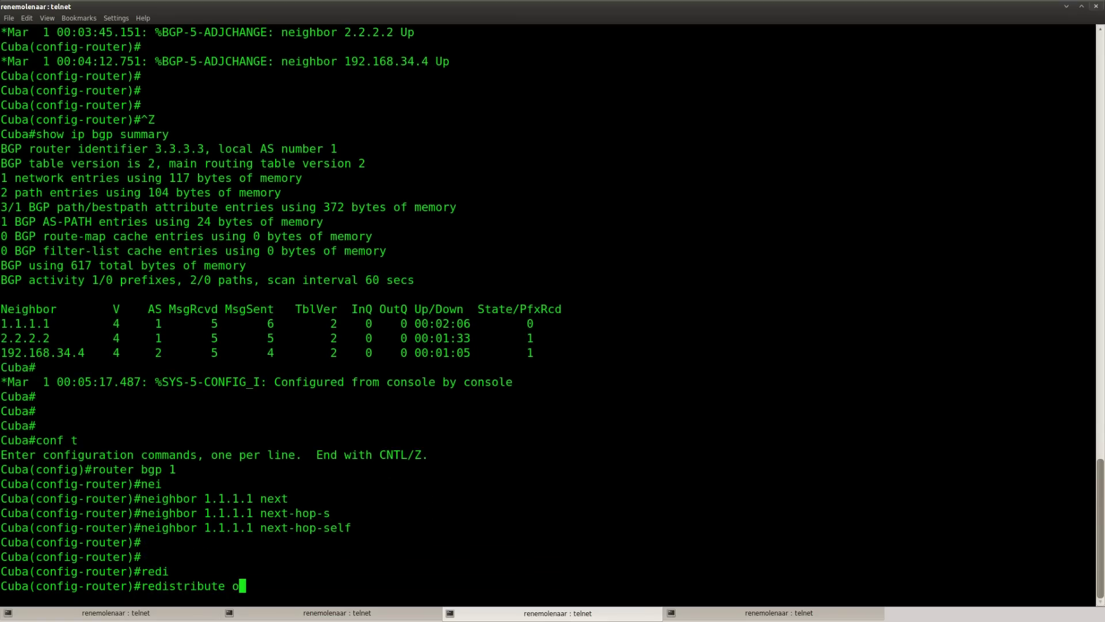
pyautogui.press('Tab')
pyautogui.write('1')
pyautogui.press('Return')
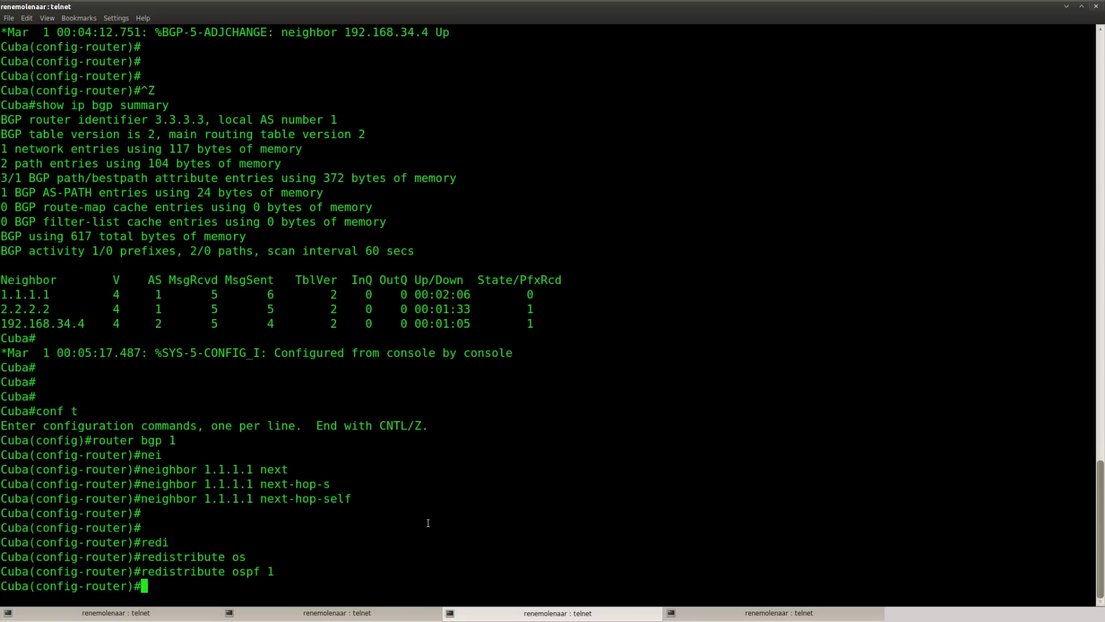
# Step: Rerun show ip route on Jamaica to see the BGP-learned AS 1 networks
pyautogui.click(750, 620)
pyautogui.press('Up')
pyautogui.press('Return')
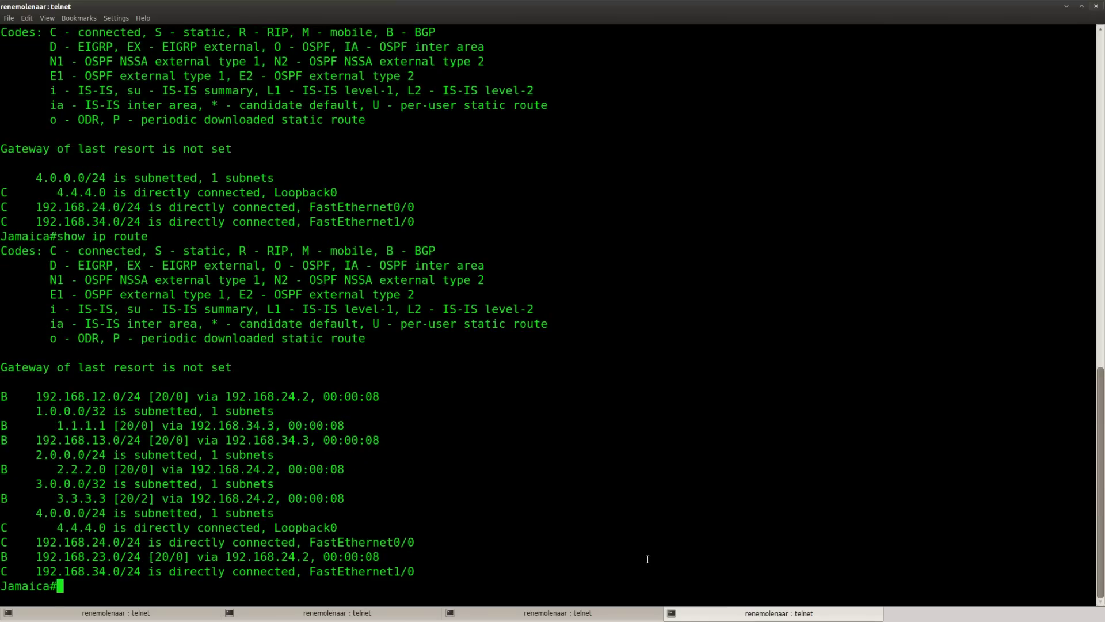
# Step: Mark Jamaica's 192.168.12.0/24 BGP route, then rerun ping 4.4.4.4 on Suriname, succeeding 5/5
pyautogui.moveTo(379, 397); pyautogui.dragTo(1, 442)
pyautogui.click(3, 442)
pyautogui.click(123, 614)
pyautogui.press('Return')
pyautogui.press('Up')
pyautogui.press('Return')
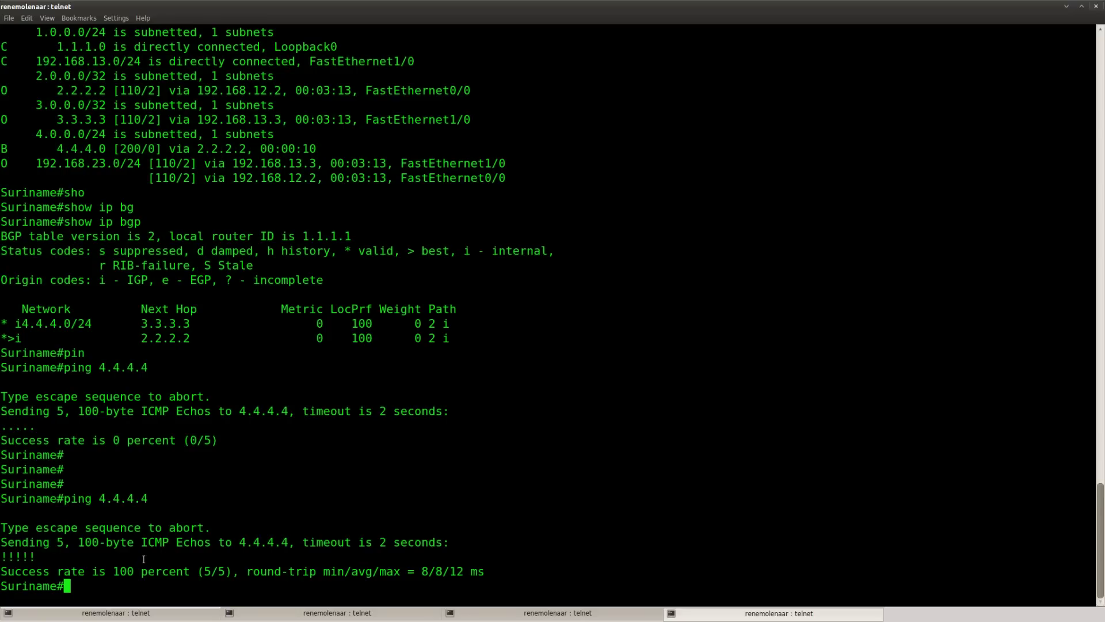
# Step: Start typing show ip bgp on Suriname
pyautogui.press('Return')
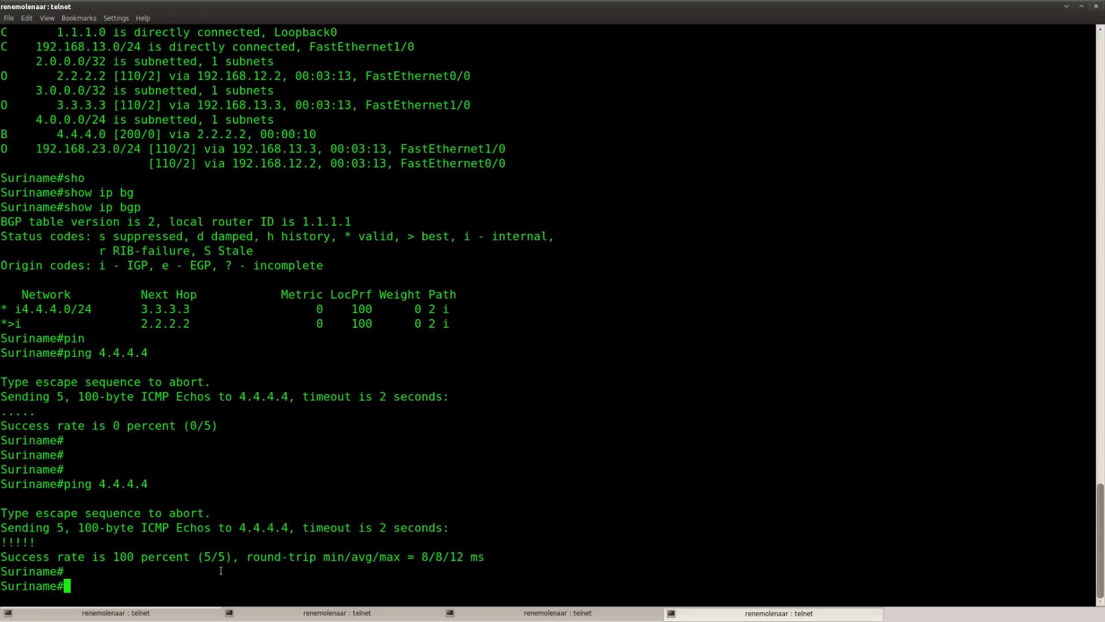
pyautogui.write('sho')
pyautogui.press('Tab')
# Step: Run show ip bgp on Suriname and mark both 4.4.4.0/24 paths and best next hop 2.2.2.2
pyautogui.write('ip bg')
pyautogui.press('Tab')
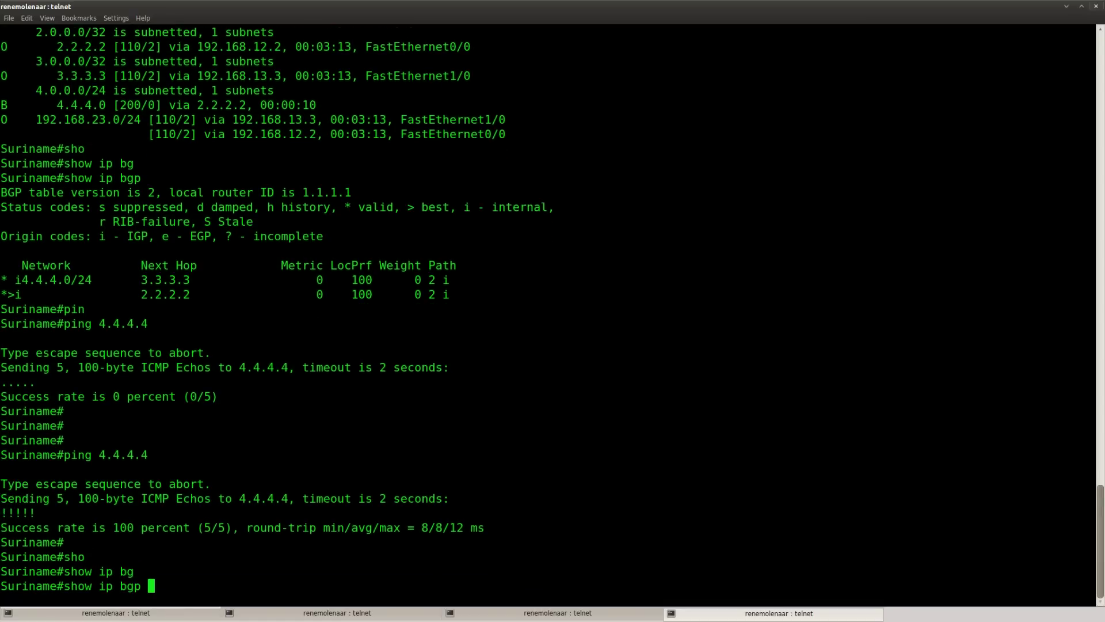
pyautogui.press('Return')
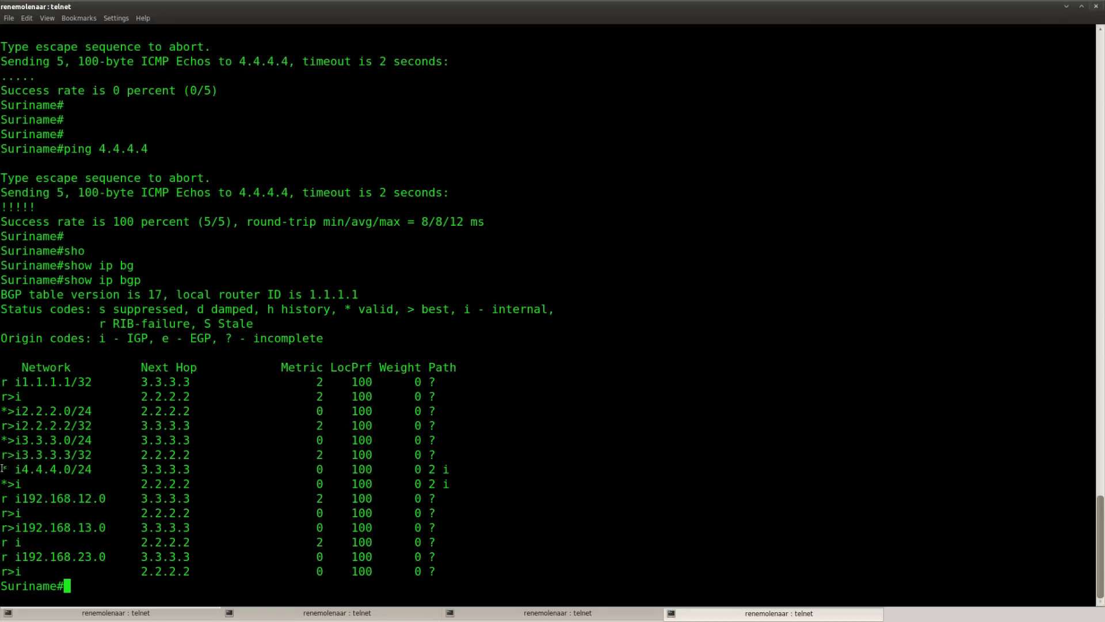
pyautogui.moveTo(2, 468); pyautogui.dragTo(453, 485)
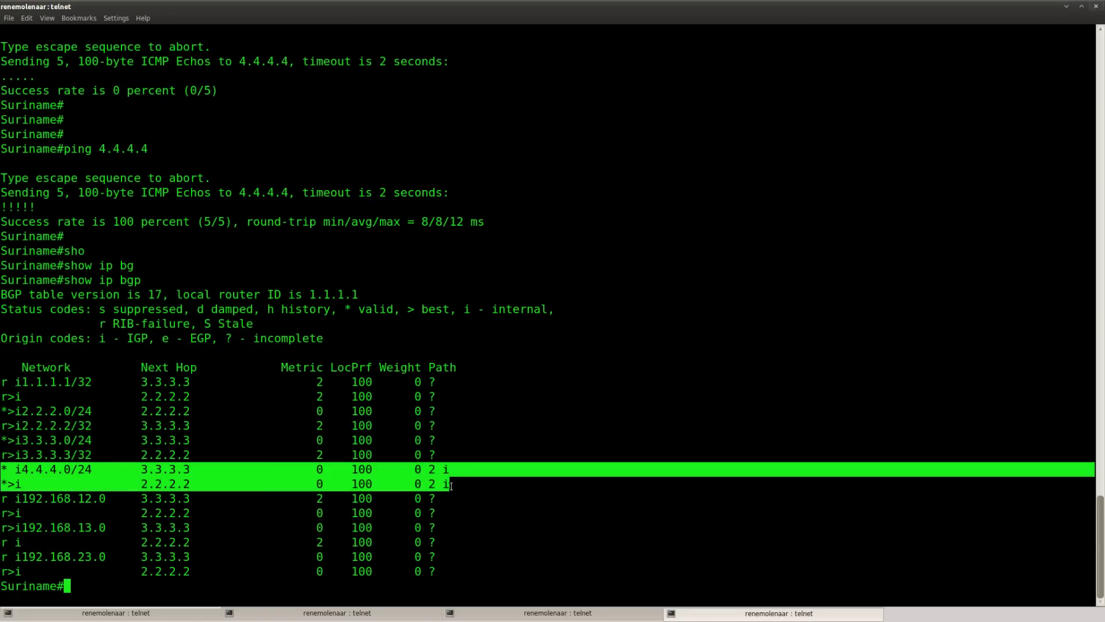
pyautogui.moveTo(192, 485); pyautogui.dragTo(142, 485)
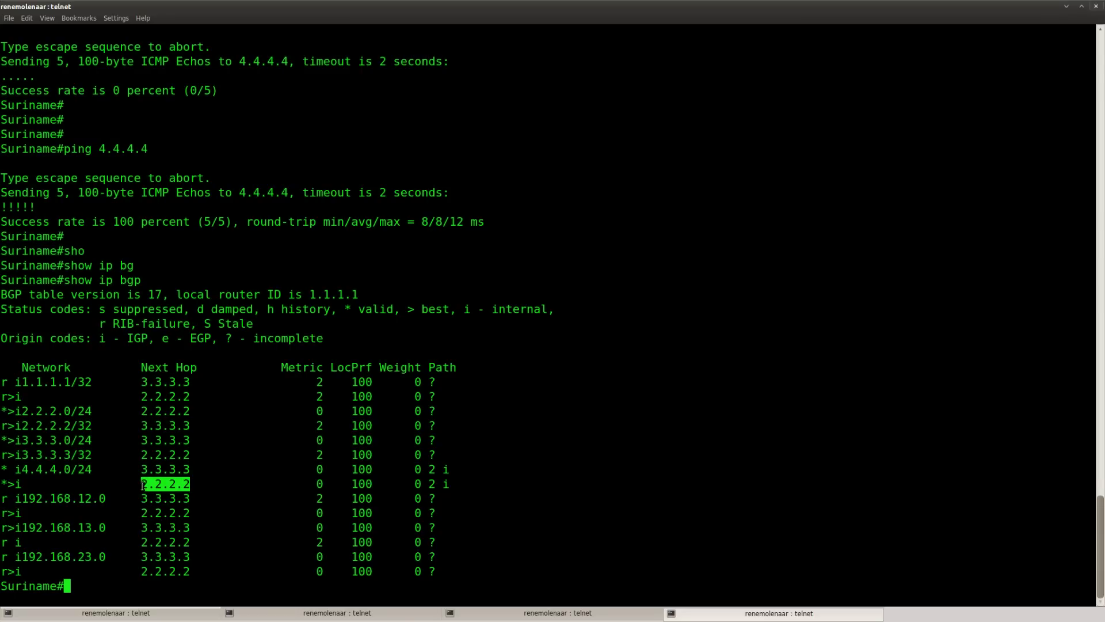
pyautogui.click(161, 509)
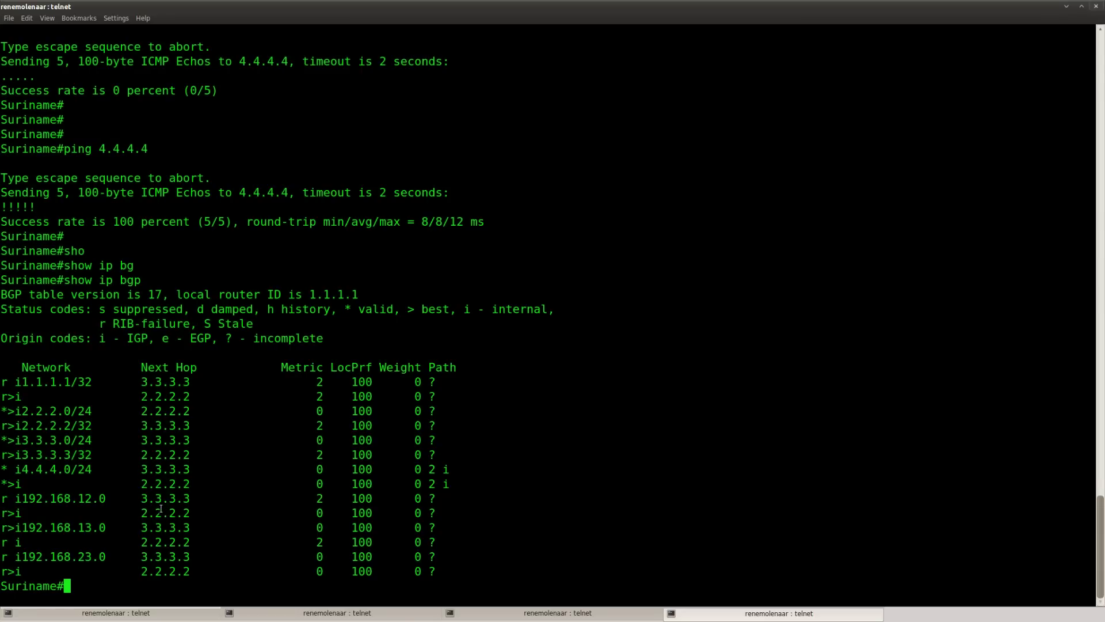
pyautogui.hotkey('alt', 'Tab')
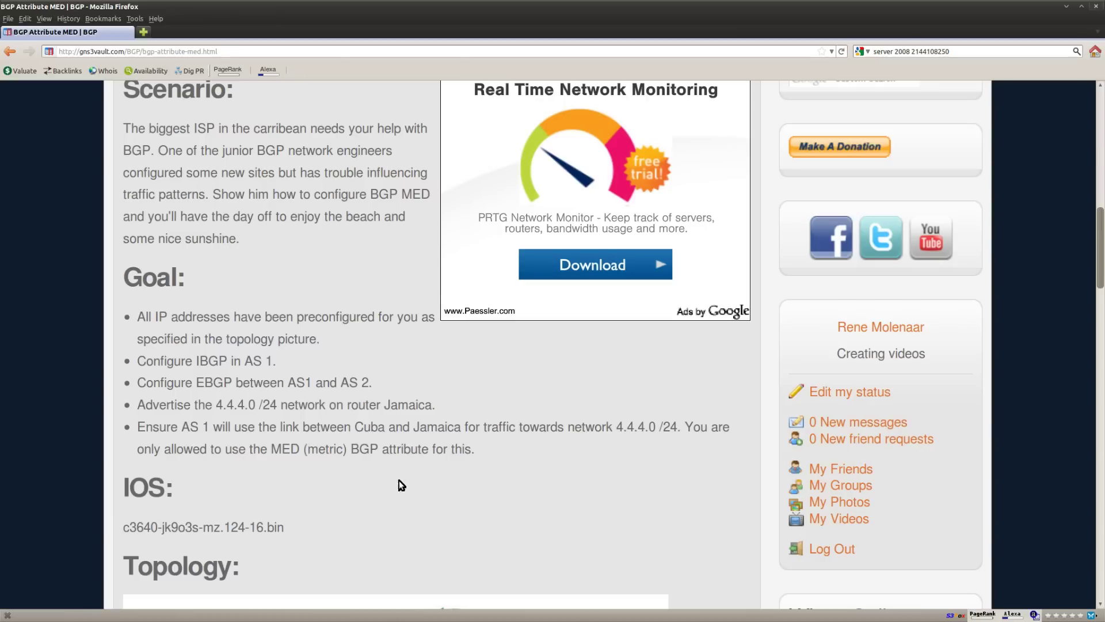
# Step: Highlight the Cuba and Jamaica link requirement and the word MED in the lab goal
pyautogui.moveTo(355, 428); pyautogui.dragTo(467, 429)
pyautogui.click(472, 481)
pyautogui.doubleClick(285, 449)
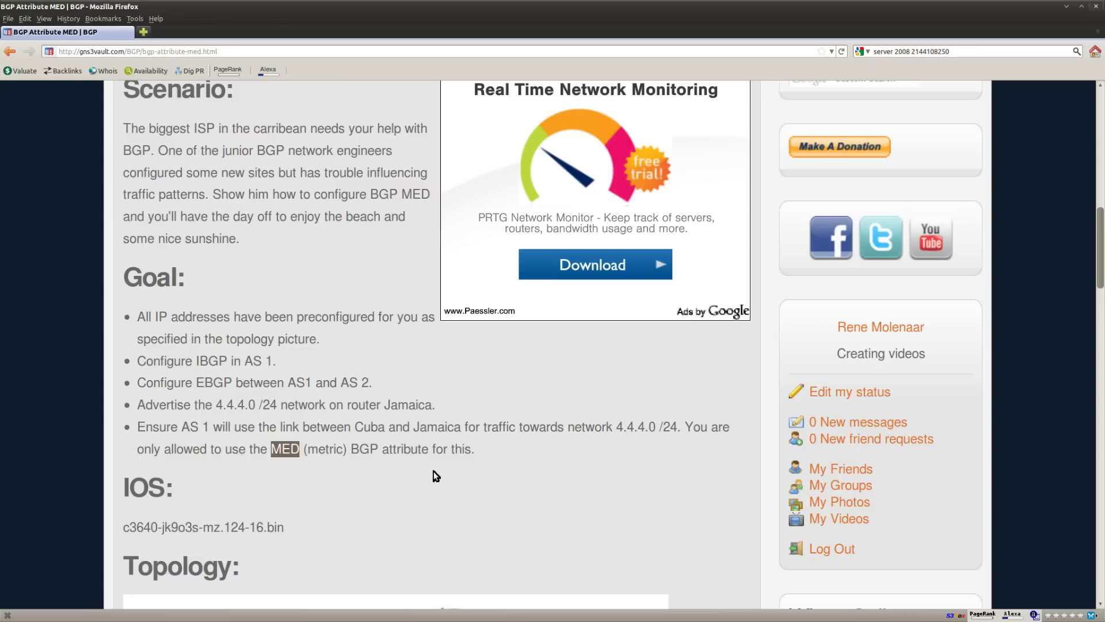
pyautogui.click(493, 455)
pyautogui.hotkey('alt', 'Tab')
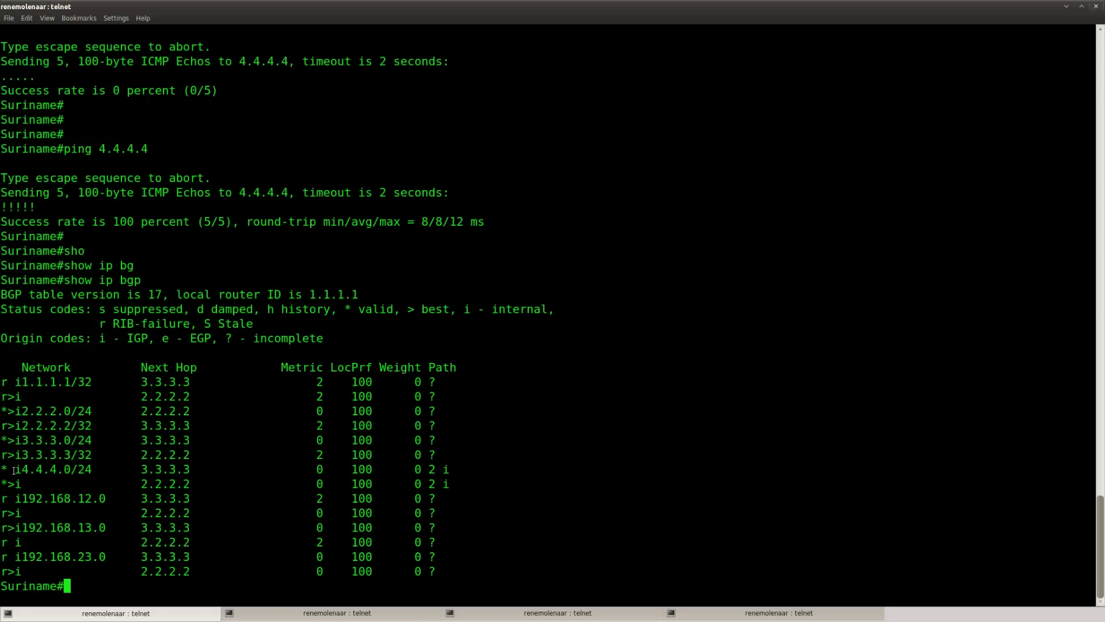
pyautogui.moveTo(1, 469); pyautogui.dragTo(452, 484)
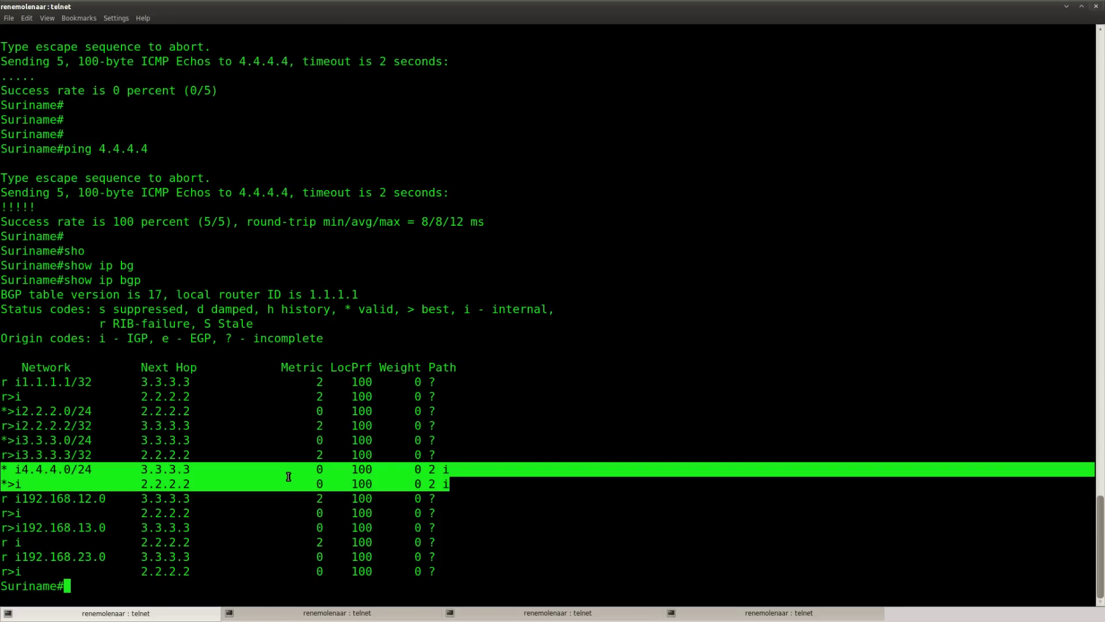
pyautogui.moveTo(190, 483); pyautogui.dragTo(142, 483)
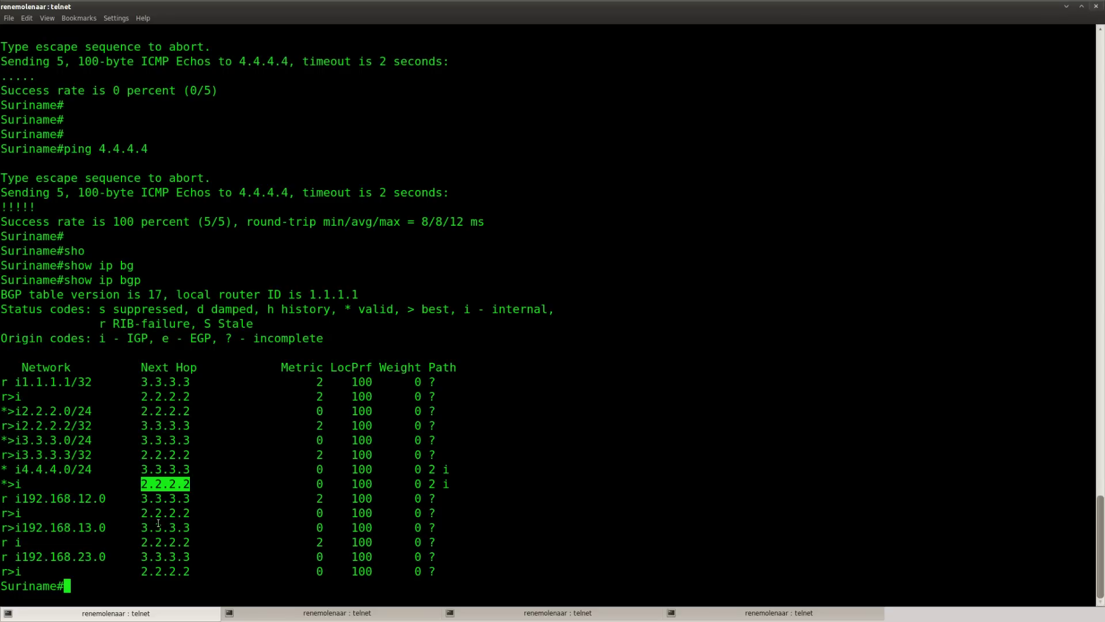
# Step: On Jamaica, enter conf t and create route-map MED permit 10
pyautogui.click(737, 614)
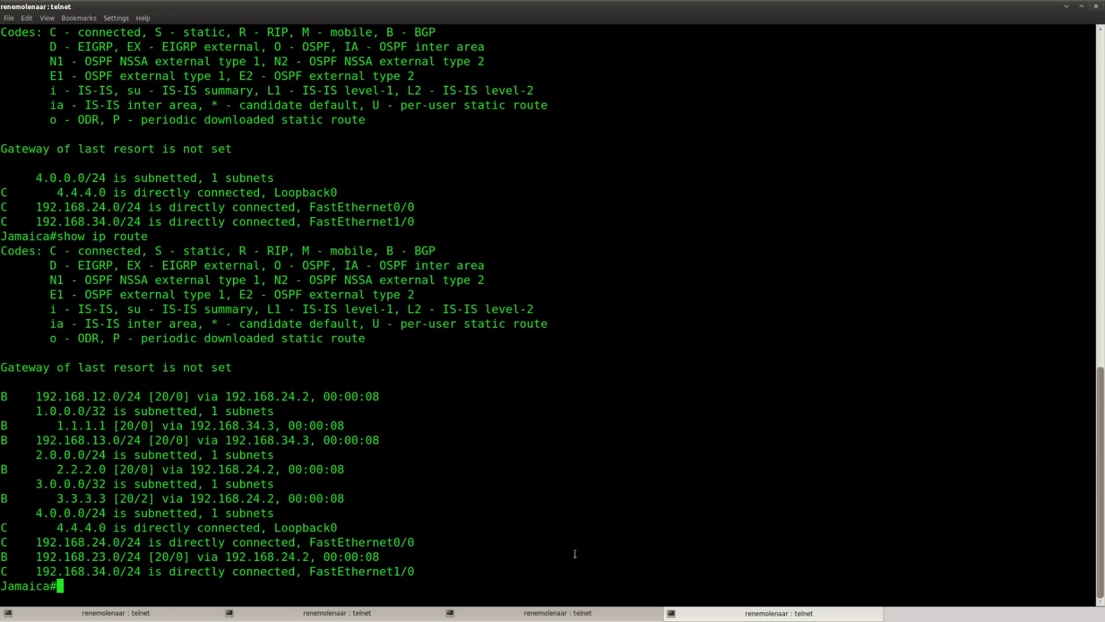
pyautogui.press('Return')
pyautogui.press('Return')
pyautogui.write('conf t')
pyautogui.press('Return')
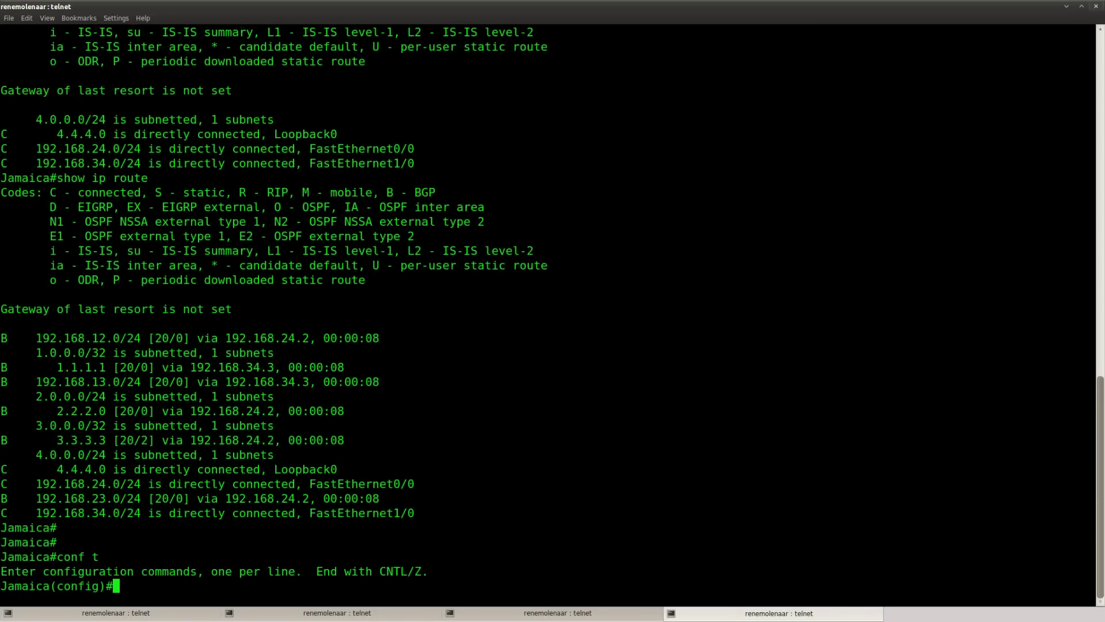
pyautogui.write('route')
pyautogui.press('Tab')
pyautogui.write('-')
pyautogui.press('Tab')
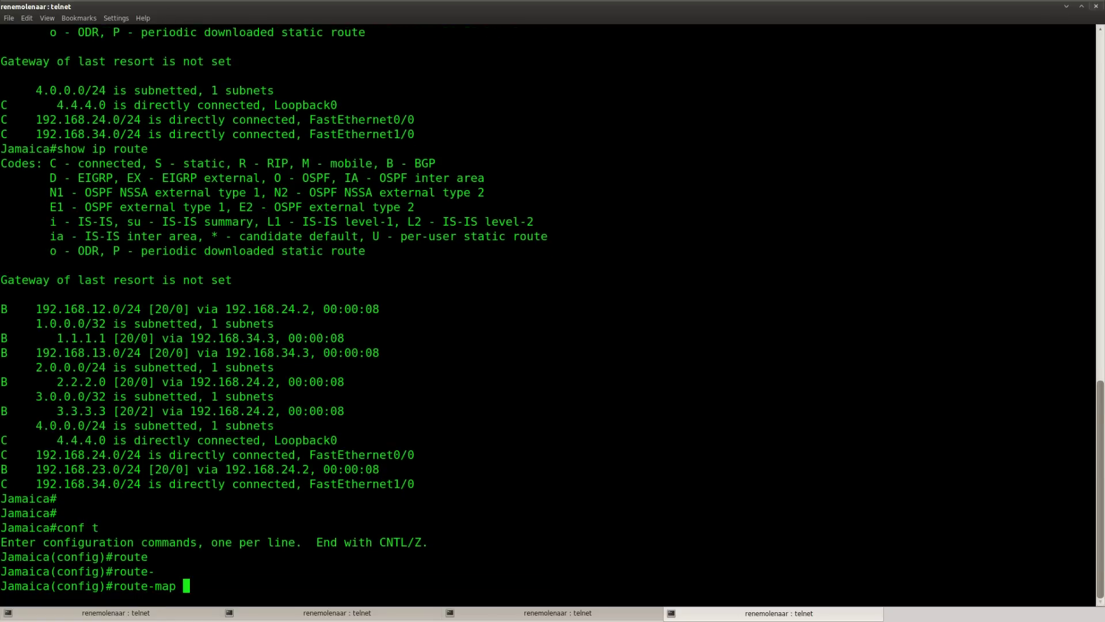
pyautogui.write('MED permit 10')
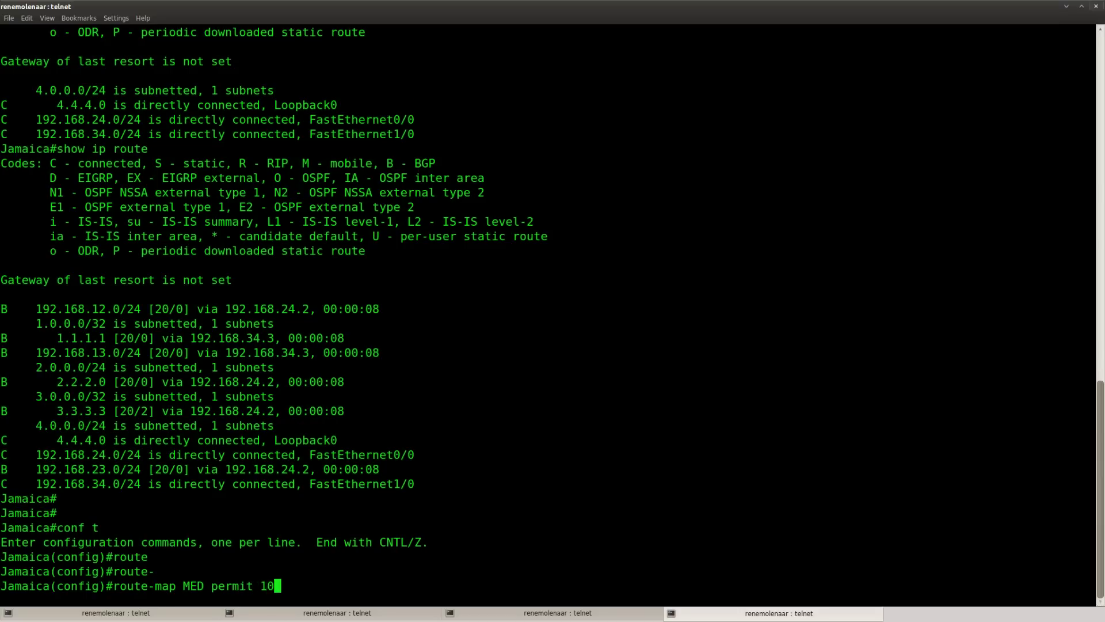
pyautogui.press('Return')
# Step: Make sequence 10 match ip address access list 1
pyautogui.write('mat')
pyautogui.press('Tab')
pyautogui.write('acc')
pyautogui.press('Tab')
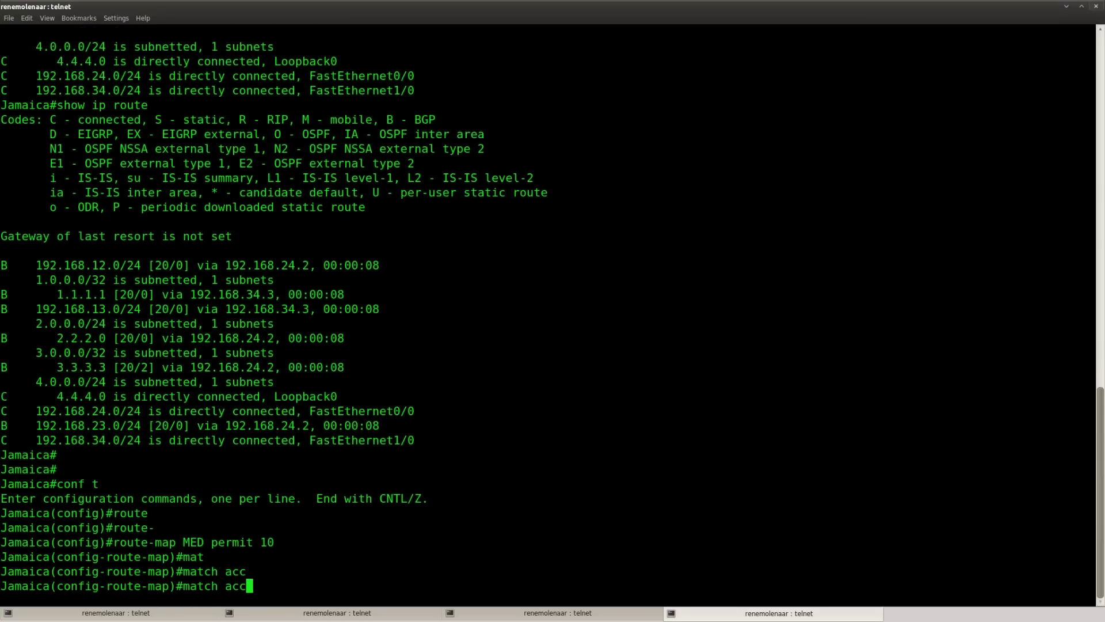
pyautogui.write('es')
pyautogui.press('BackSpace')
pyautogui.press('BackSpace')
pyautogui.press('BackSpace')
pyautogui.press('BackSpace')
pyautogui.press('BackSpace')
pyautogui.write('ip add')
pyautogui.press('Tab')
pyautogui.write('?')
pyautogui.write('1')
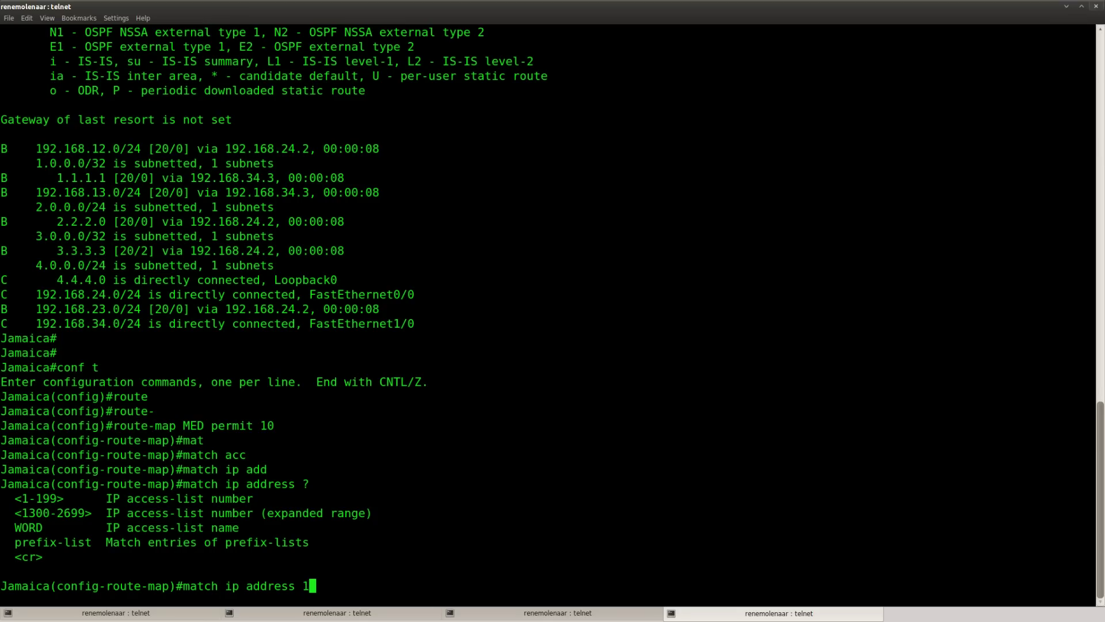
pyautogui.press('Return')
# Step: Set metric 444 in sequence 10 and exit it
pyautogui.write('set me')
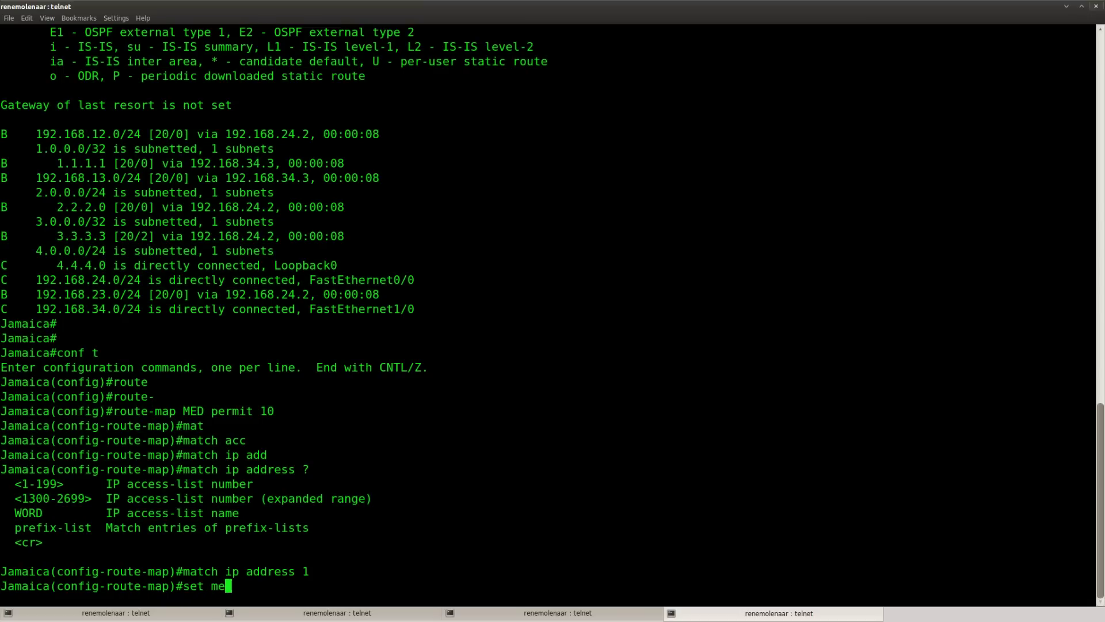
pyautogui.press('Tab')
pyautogui.write('333')
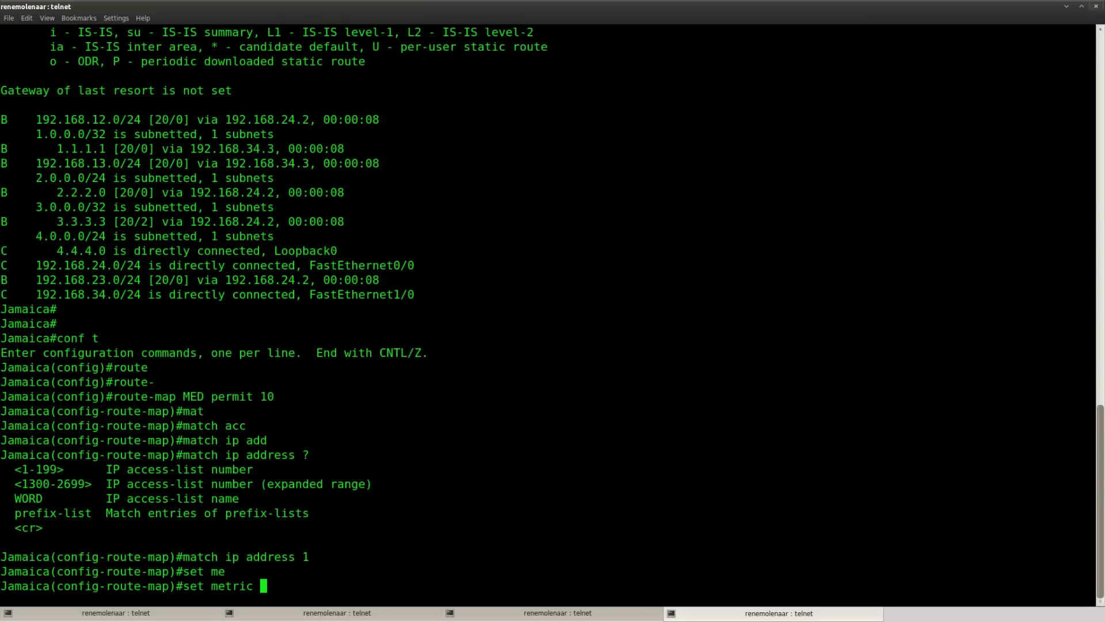
pyautogui.press('BackSpace')
pyautogui.press('BackSpace')
pyautogui.press('BackSpace')
pyautogui.write('444')
pyautogui.press('Return')
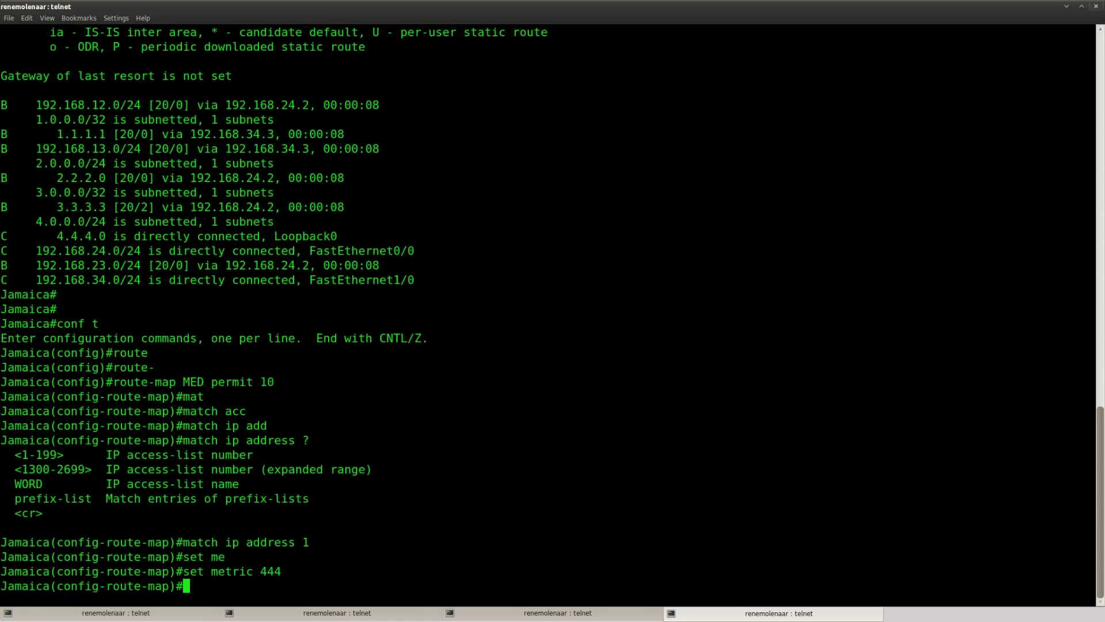
pyautogui.write('exit')
pyautogui.press('Return')
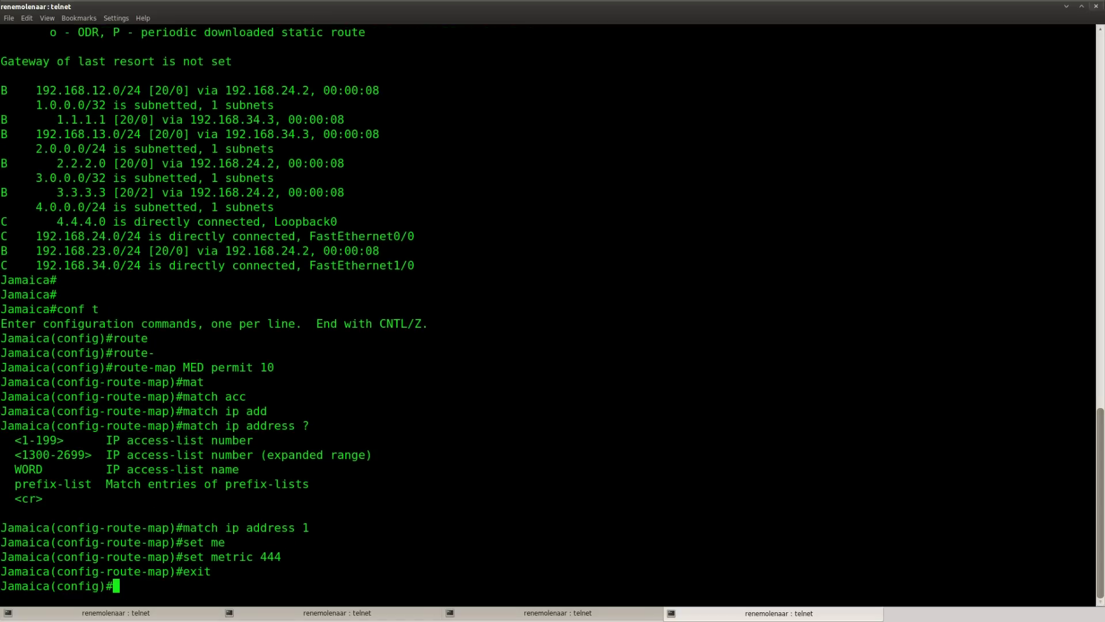
# Step: Add route-map MED permit 20 to allow all other routes, then exit
pyautogui.press('Up')
pyautogui.press('Up')
pyautogui.press('Up')
pyautogui.press('Up')
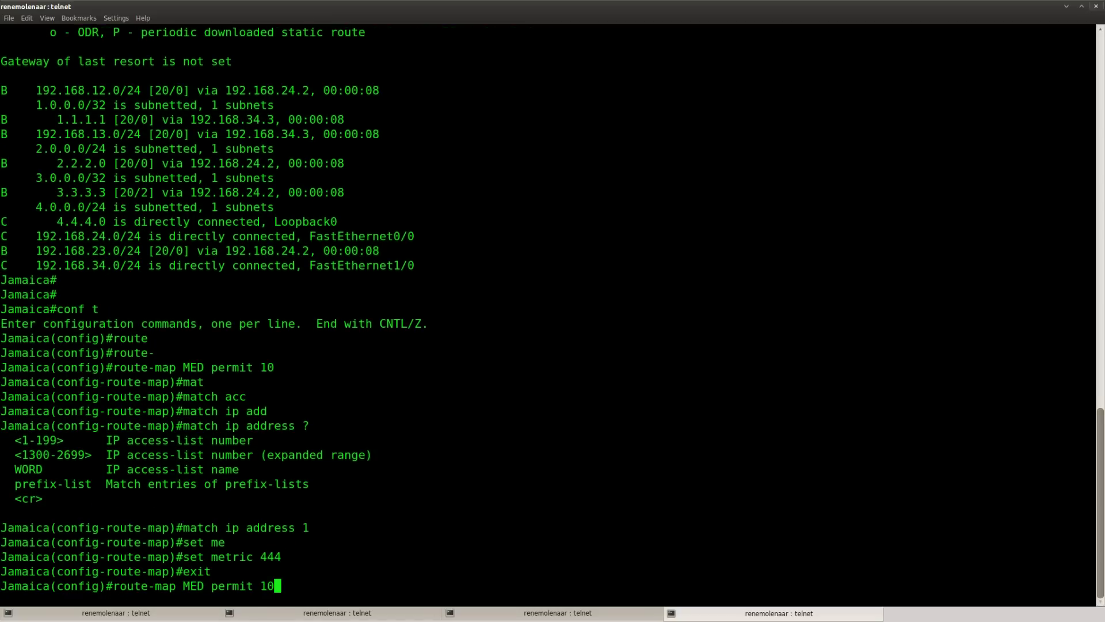
pyautogui.press('BackSpace')
pyautogui.press('BackSpace')
pyautogui.write('20')
pyautogui.press('Return')
pyautogui.write('exit')
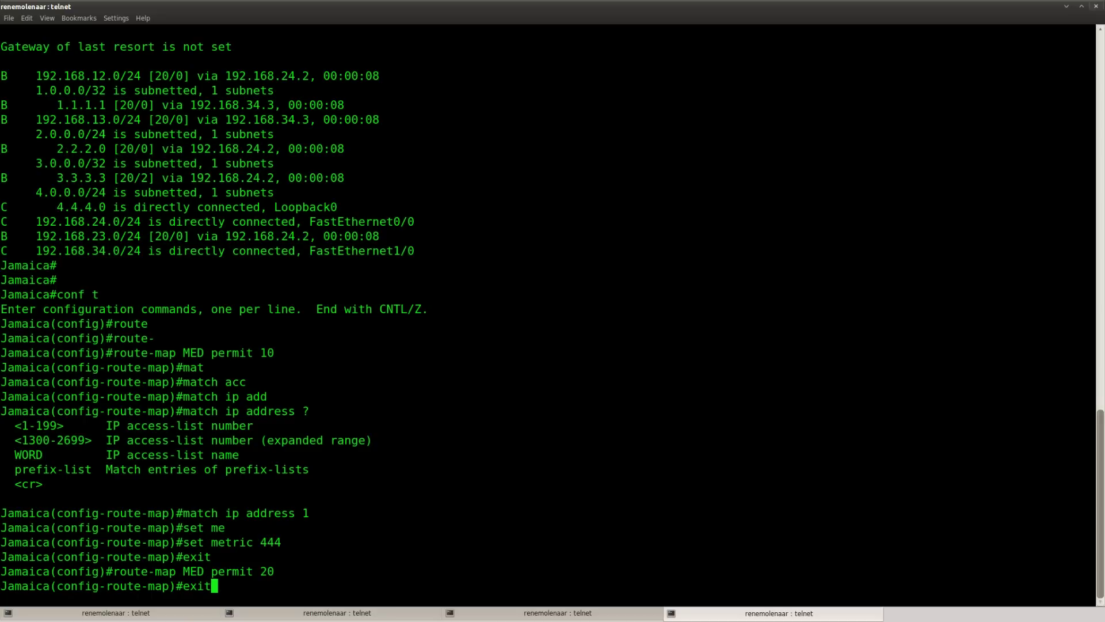
pyautogui.press('Return')
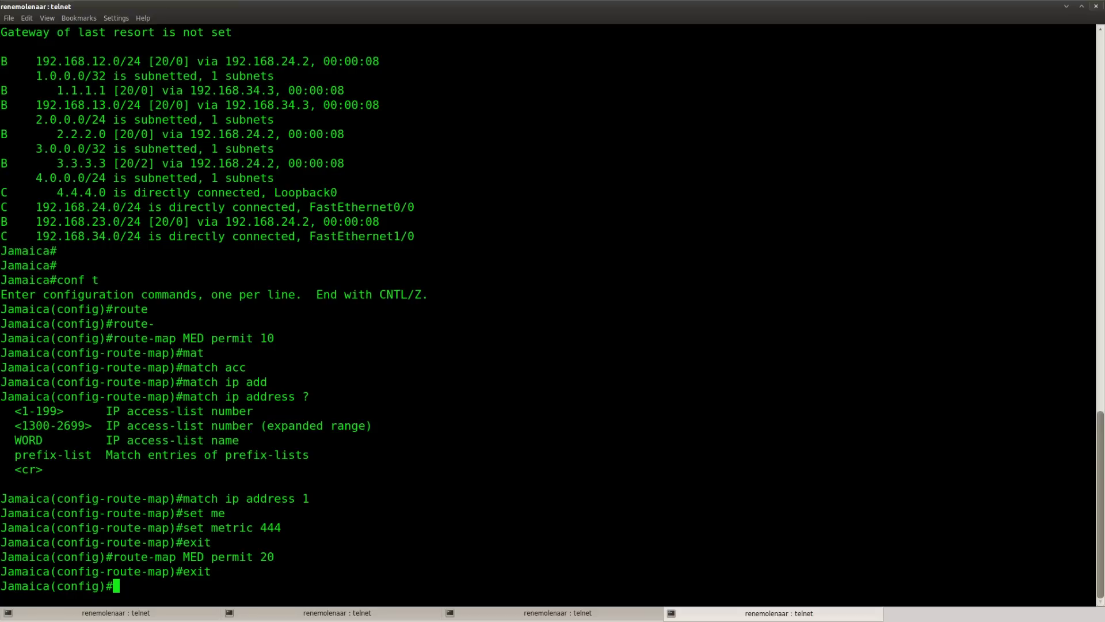
# Step: Define access-list 1 permitting 4.4.4.0 0.0.0.255 on Jamaica
pyautogui.write('acc')
pyautogui.press('Tab')
pyautogui.write('1 per')
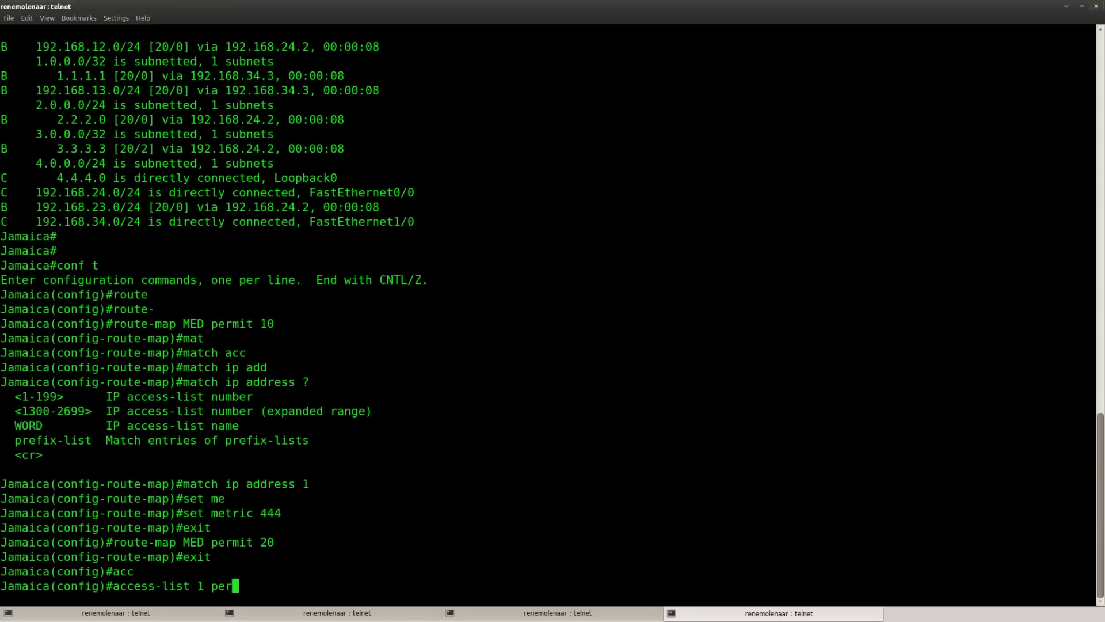
pyautogui.press('Tab')
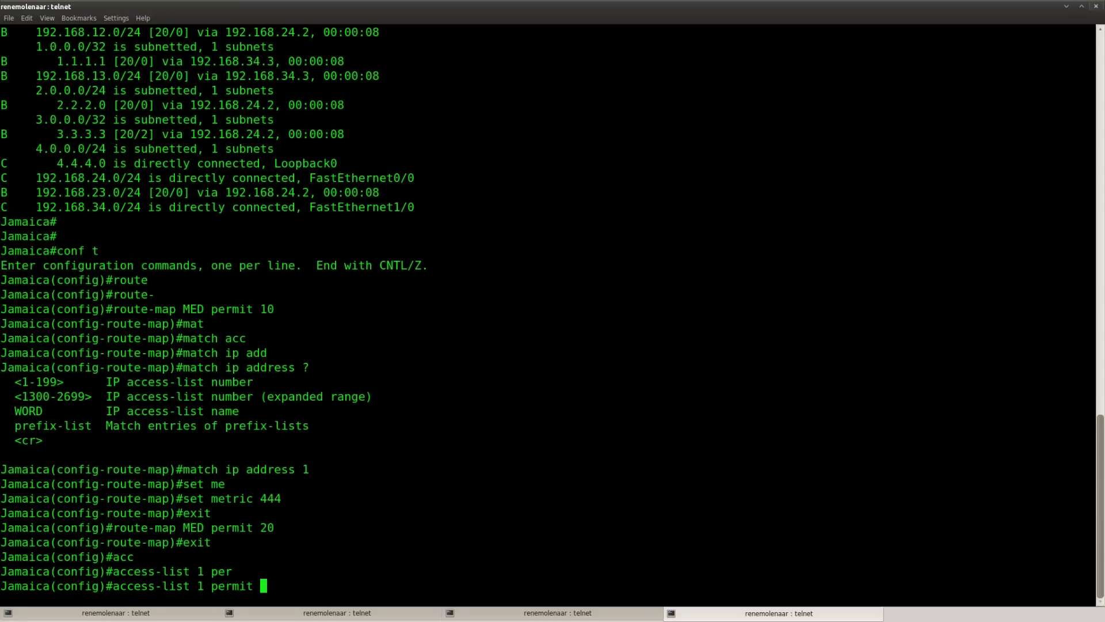
pyautogui.write('4.4.4.0 0.0.0.255')
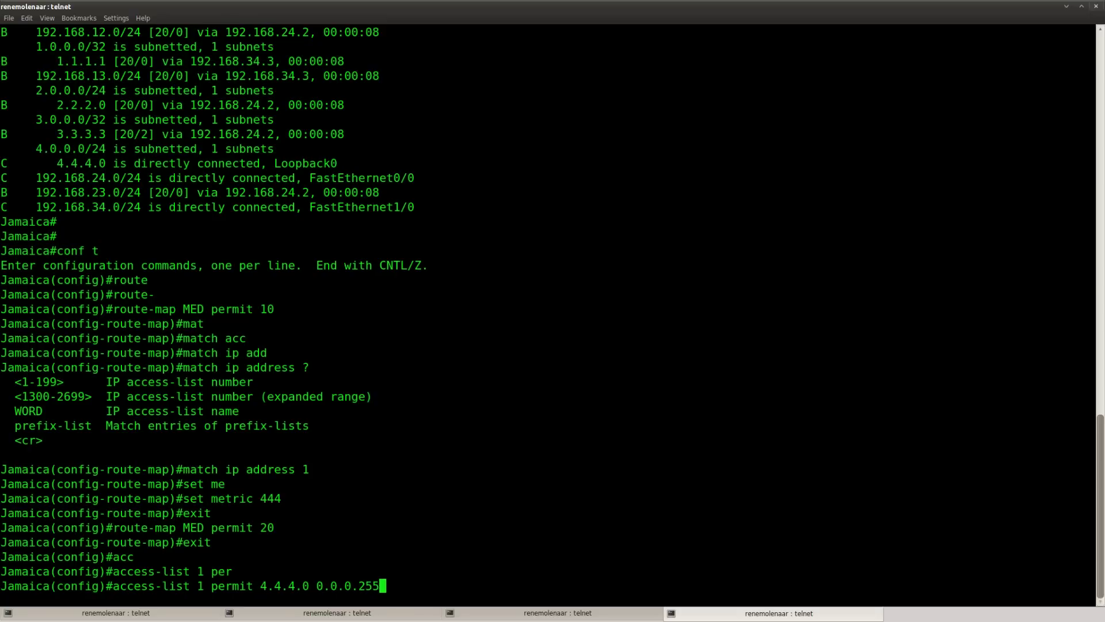
pyautogui.press('Return')
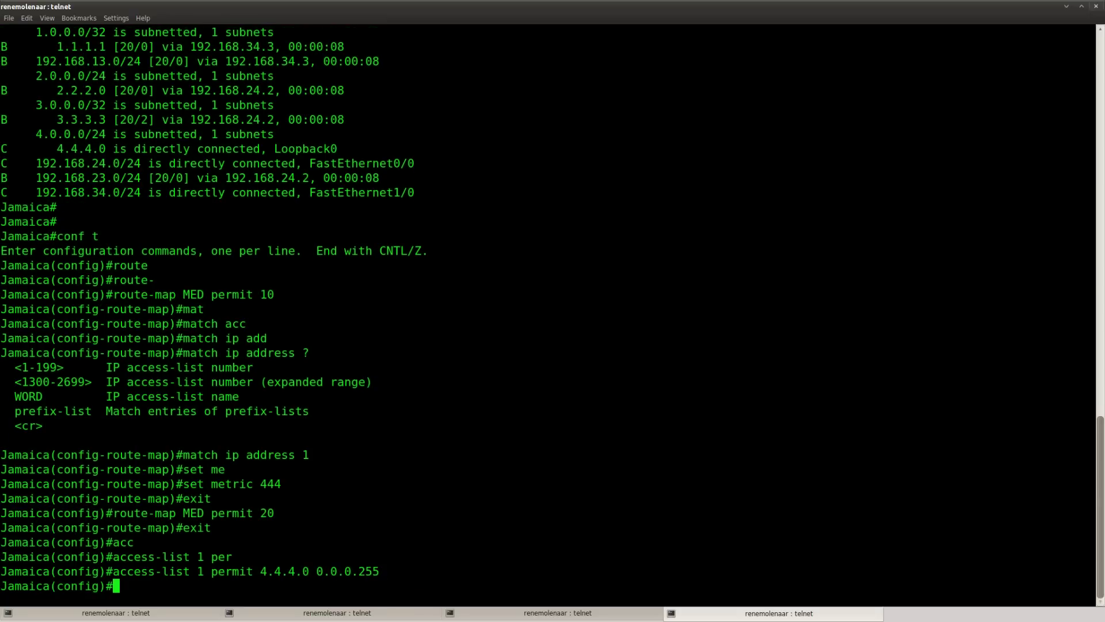
# Step: Enter BGP configuration for AS 2, correcting the mistyped AS 1
pyautogui.write('router bgp 1')
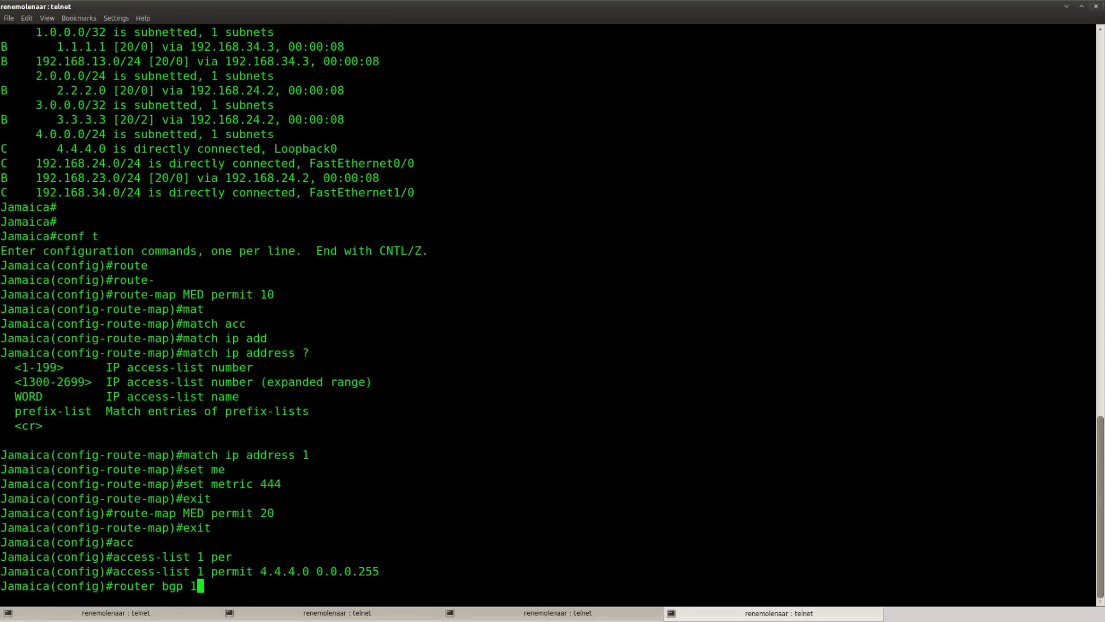
pyautogui.press('Return')
pyautogui.press('Up')
pyautogui.press('BackSpace')
pyautogui.write('2')
pyautogui.press('Return')
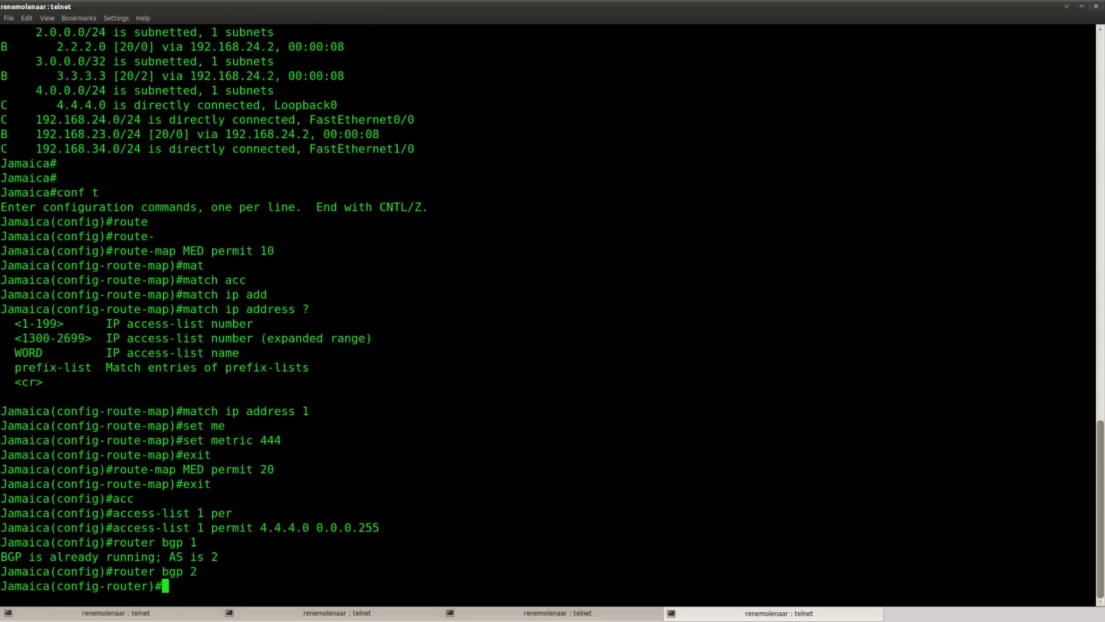
# Step: Apply route-map MED outbound to neighbor 192.168.24.2
pyautogui.write('nei')
pyautogui.press('Tab')
pyautogui.write('192')
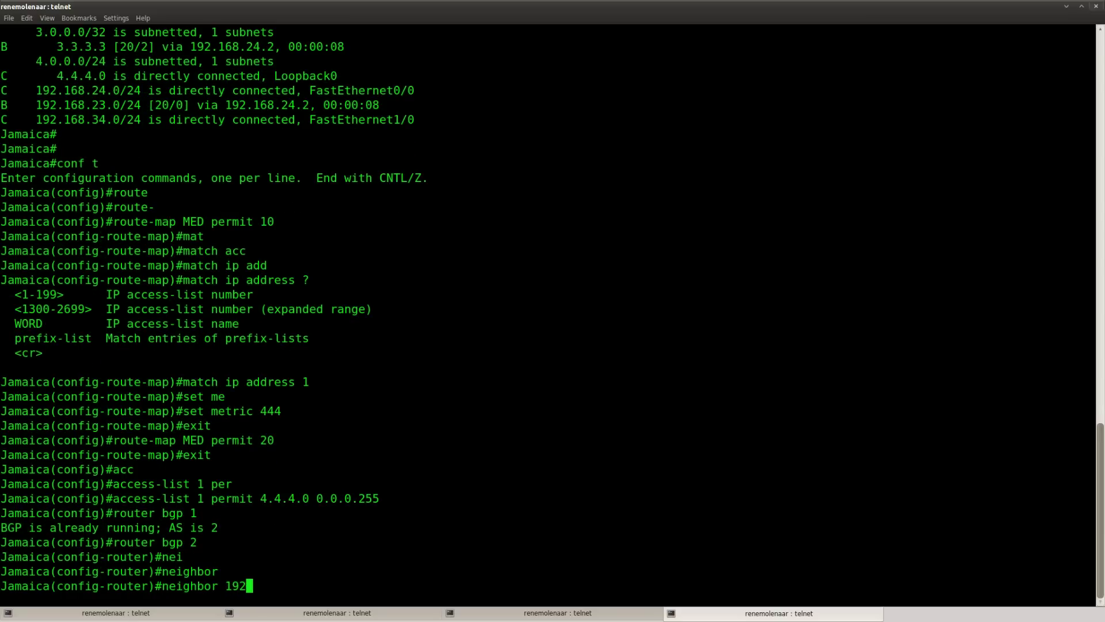
pyautogui.write('.168.24.2 remote')
pyautogui.press('Tab')
pyautogui.press('BackSpace')
pyautogui.press('BackSpace')
pyautogui.press('BackSpace')
pyautogui.press('BackSpace')
pyautogui.press('BackSpace')
pyautogui.press('BackSpace')
pyautogui.press('BackSpace')
pyautogui.press('BackSpace')
pyautogui.press('BackSpace')
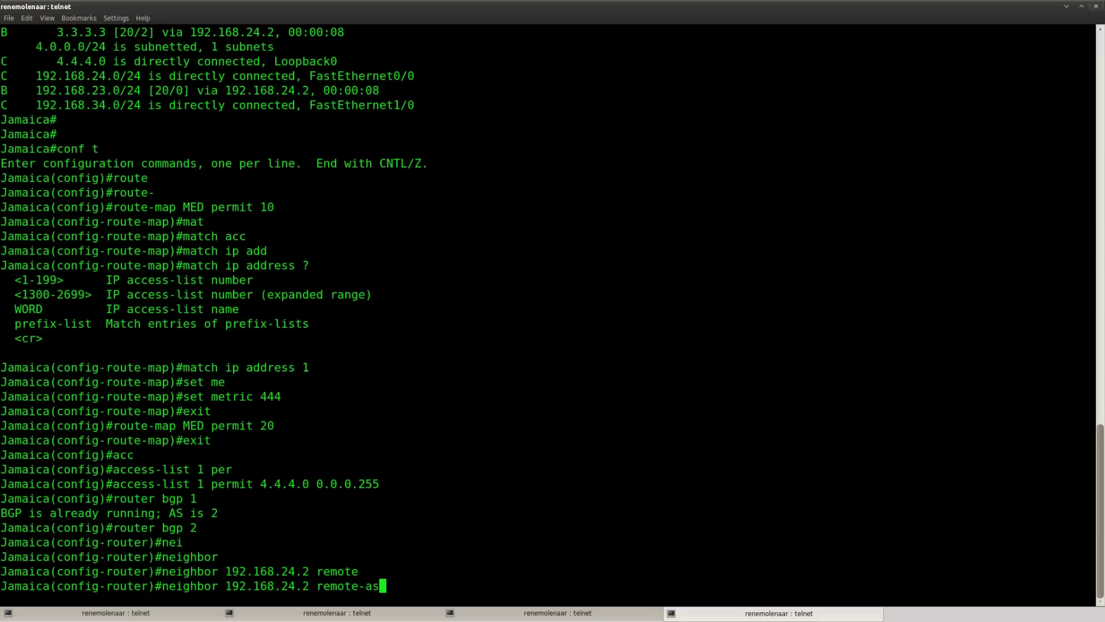
pyautogui.write('oute')
pyautogui.press('Tab')
pyautogui.write('-m')
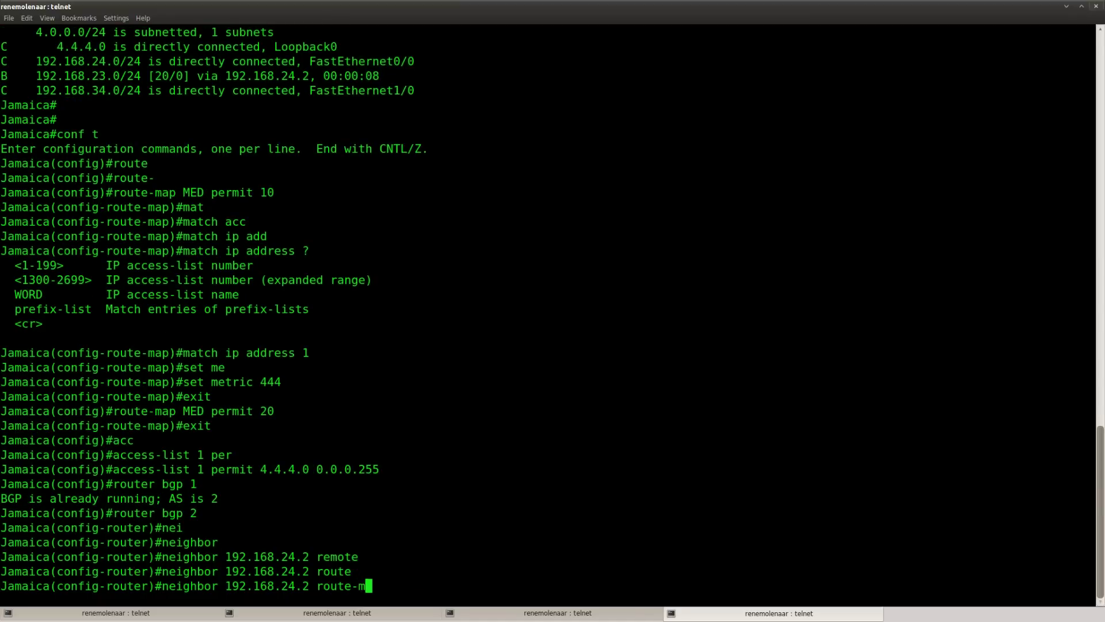
pyautogui.press('Tab')
pyautogui.write('MED o')
pyautogui.write('ut')
pyautogui.press('Return')
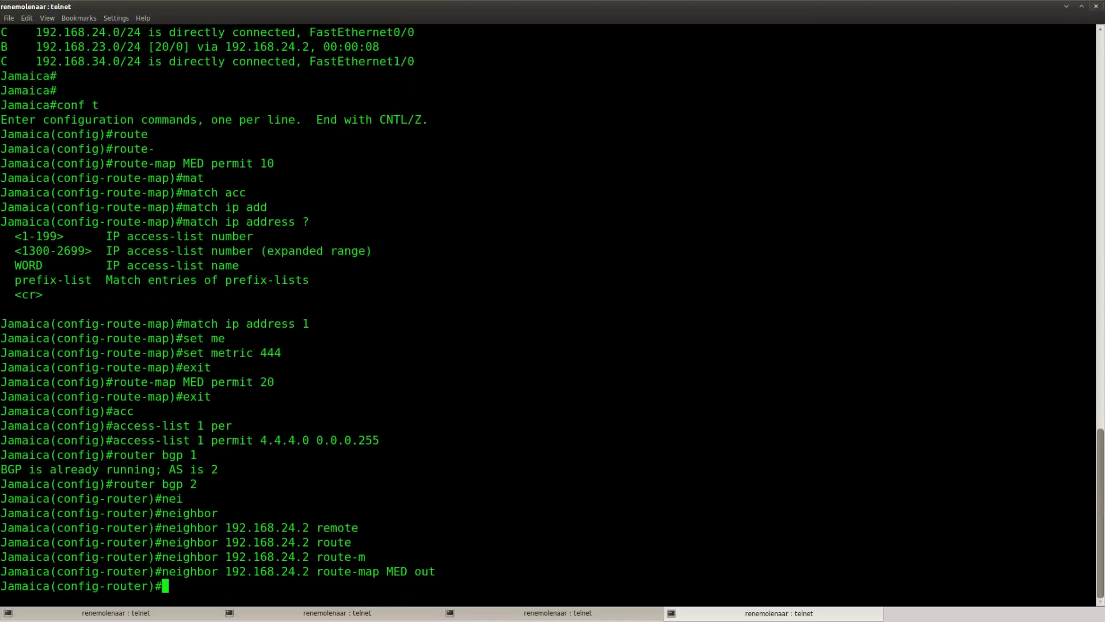
# Step: Exit config mode on Jamaica and hard-reset every BGP session with clear ip bgp *
pyautogui.hotkey('ctrl', 'z')
pyautogui.write('clear ip')
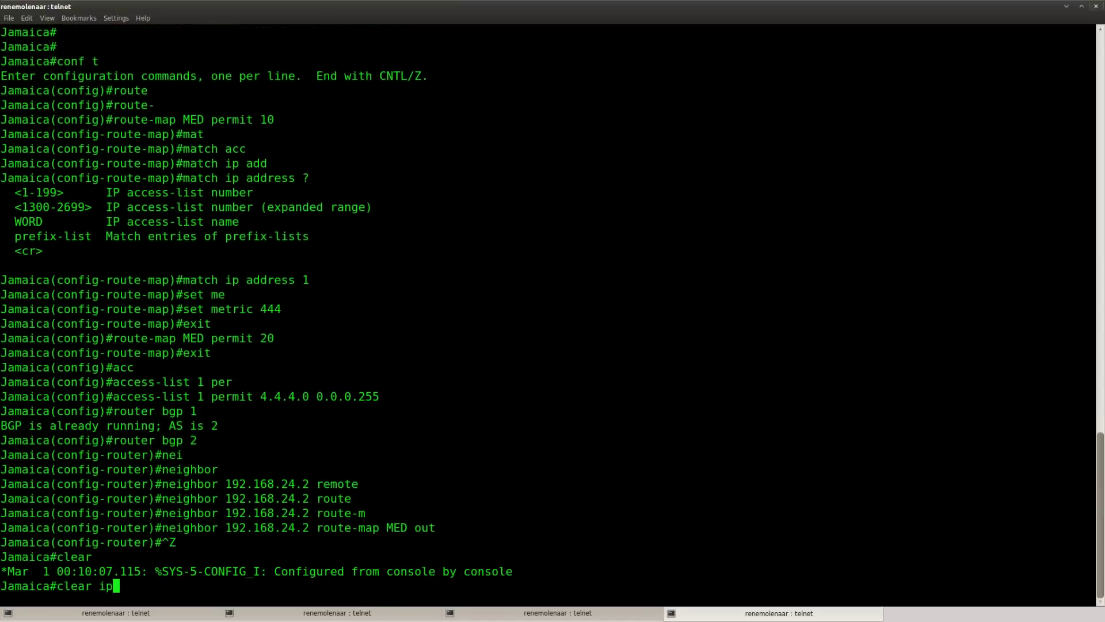
pyautogui.press('Tab')
pyautogui.write('bg')
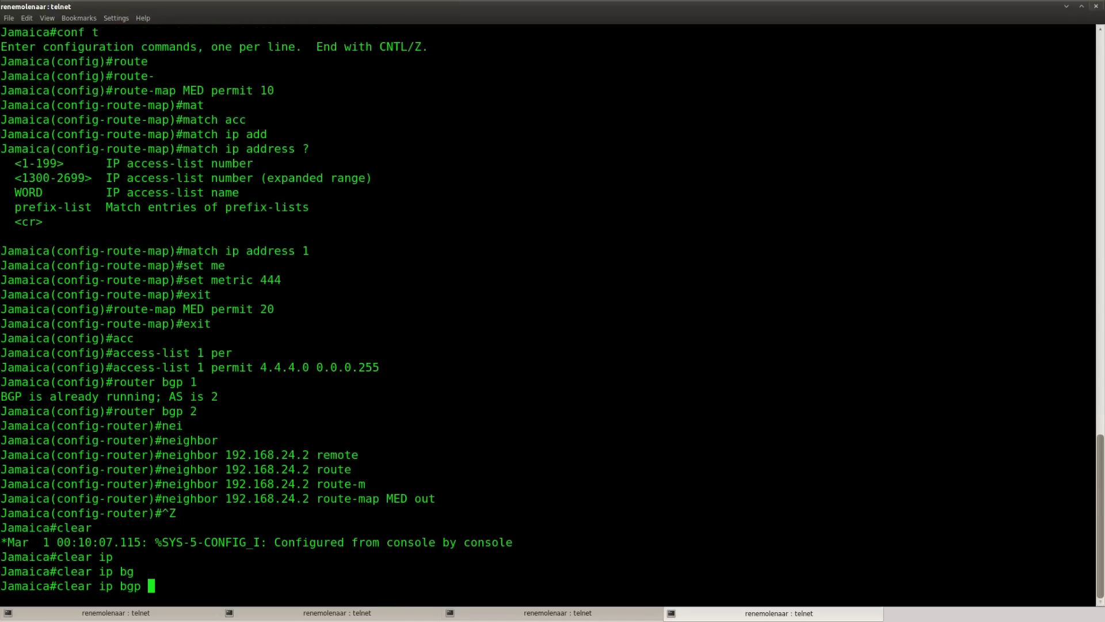
pyautogui.press('Tab')
pyautogui.press('Return')
pyautogui.write('?')
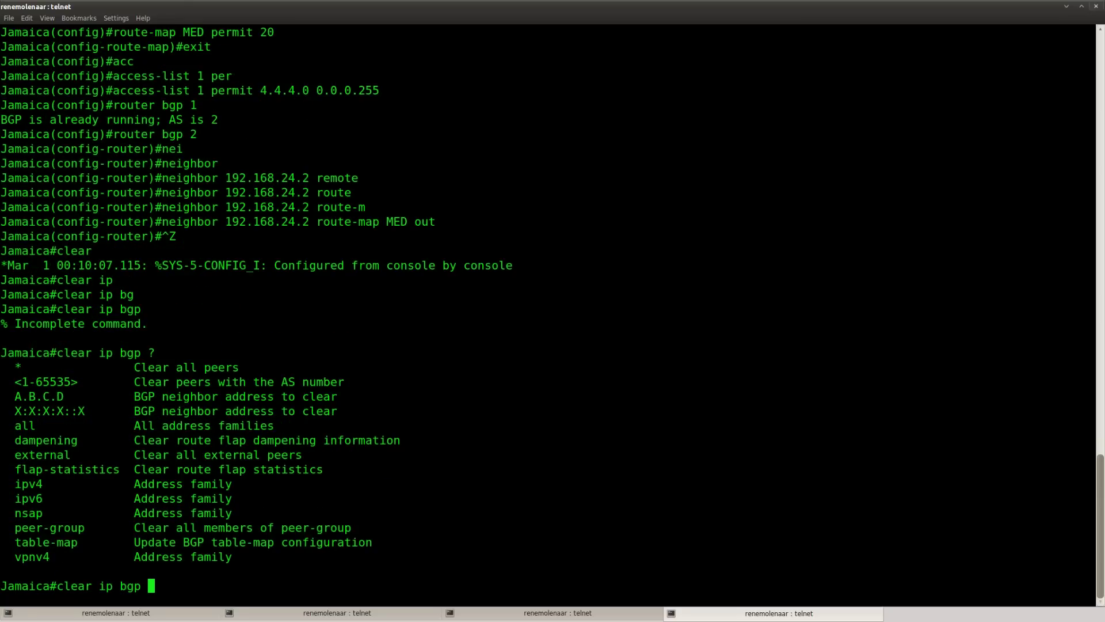
pyautogui.write('*')
pyautogui.press('Return')
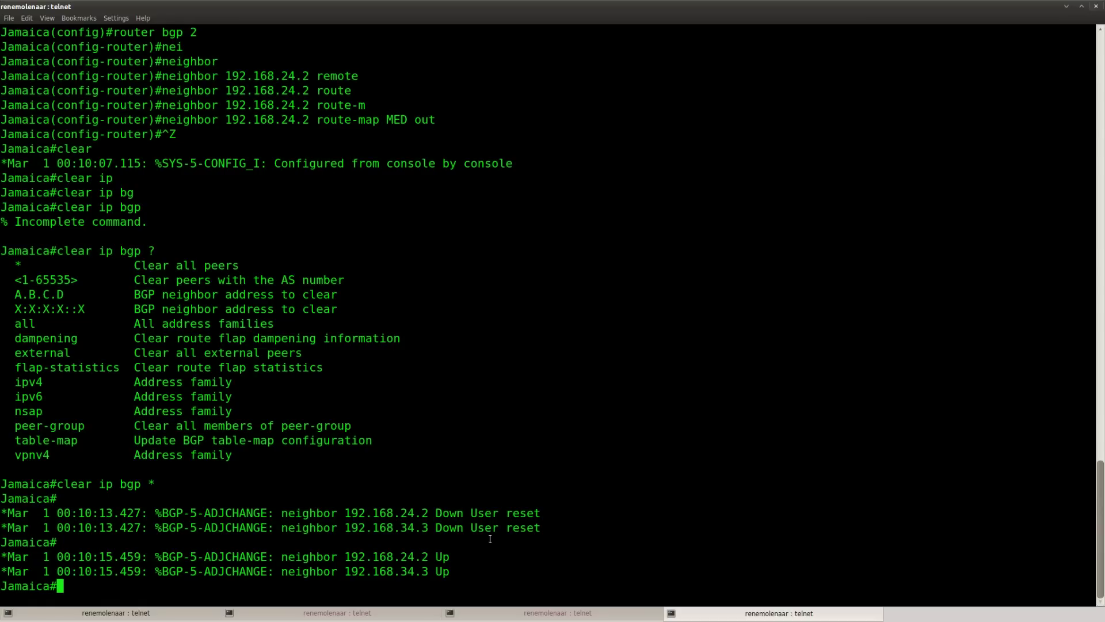
# Step: Repeatedly redisplay Suriname's BGP table with show ip bgp
pyautogui.click(106, 615)
pyautogui.press('Up')
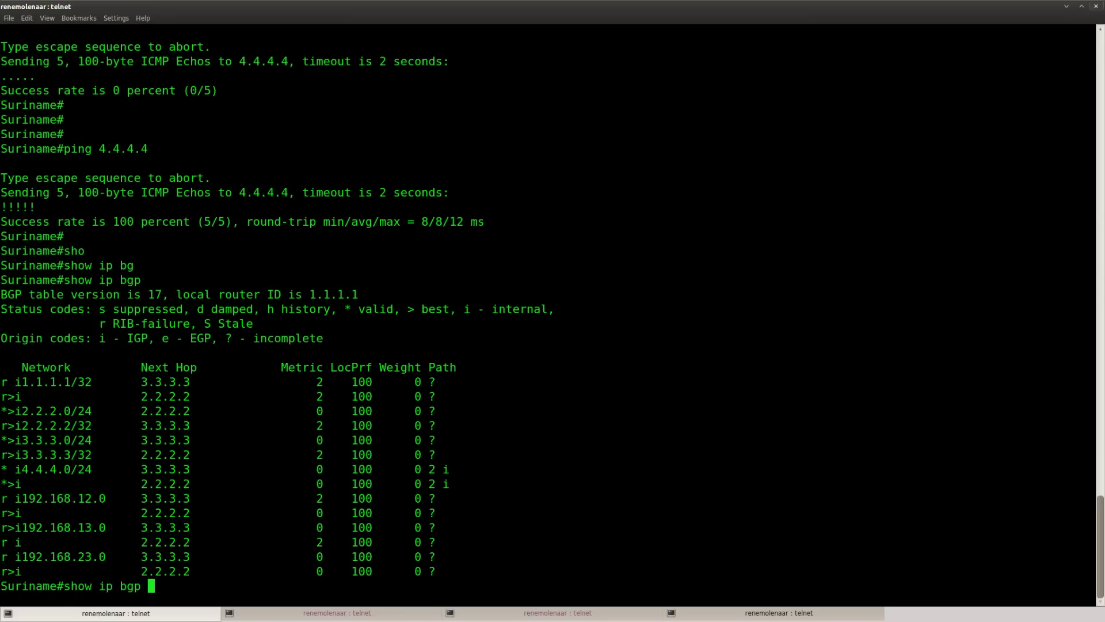
pyautogui.press('Return')
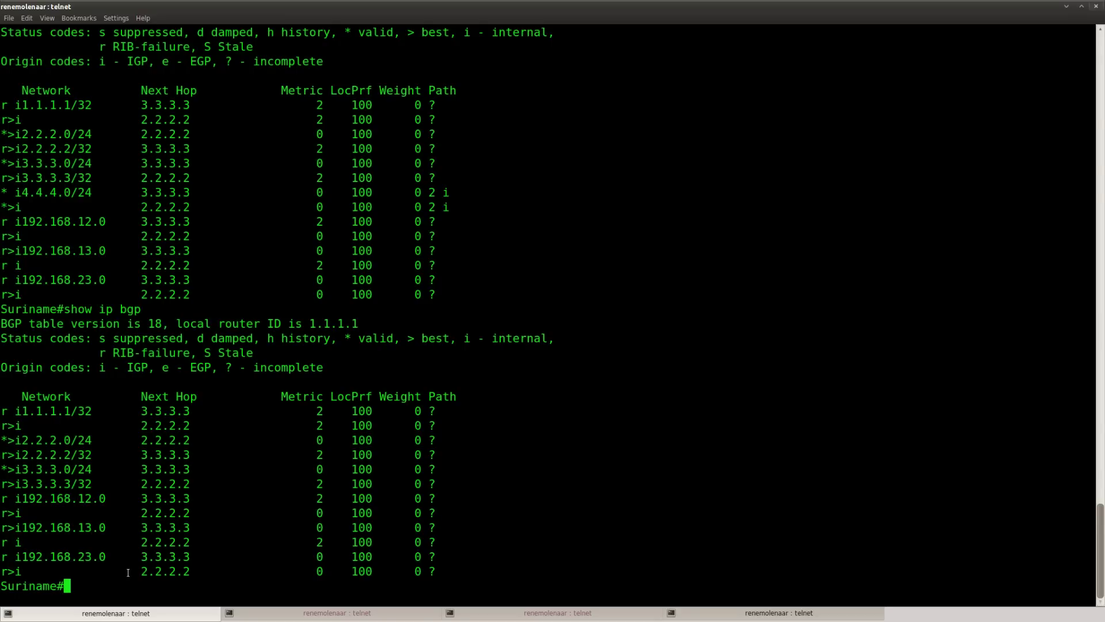
pyautogui.press('Up')
pyautogui.press('Return')
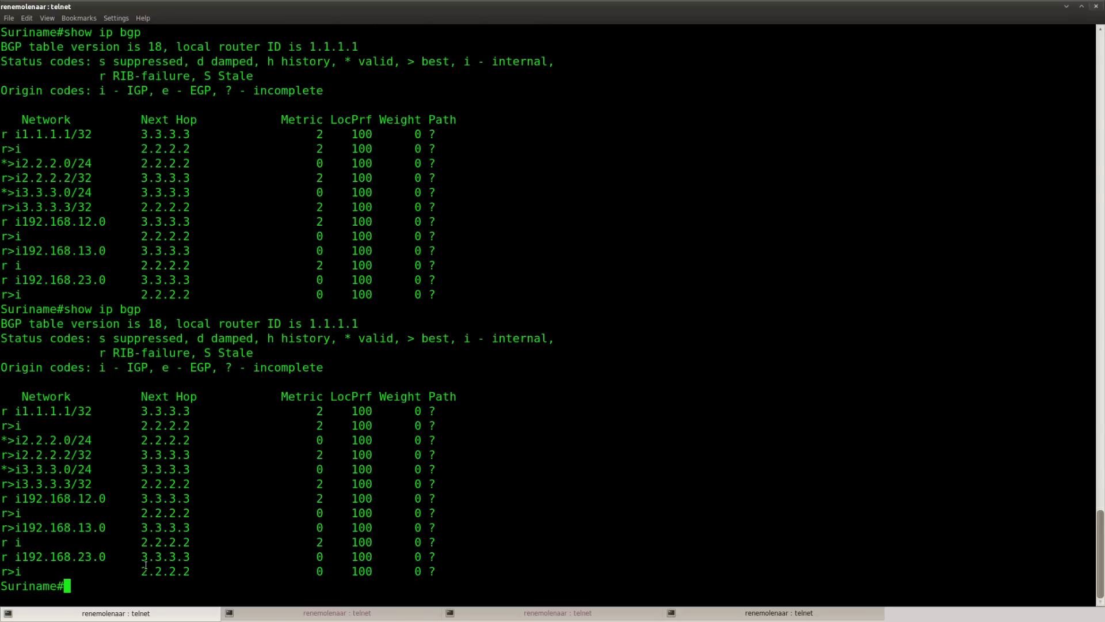
pyautogui.press('Return')
pyautogui.press('Up')
pyautogui.press('Return')
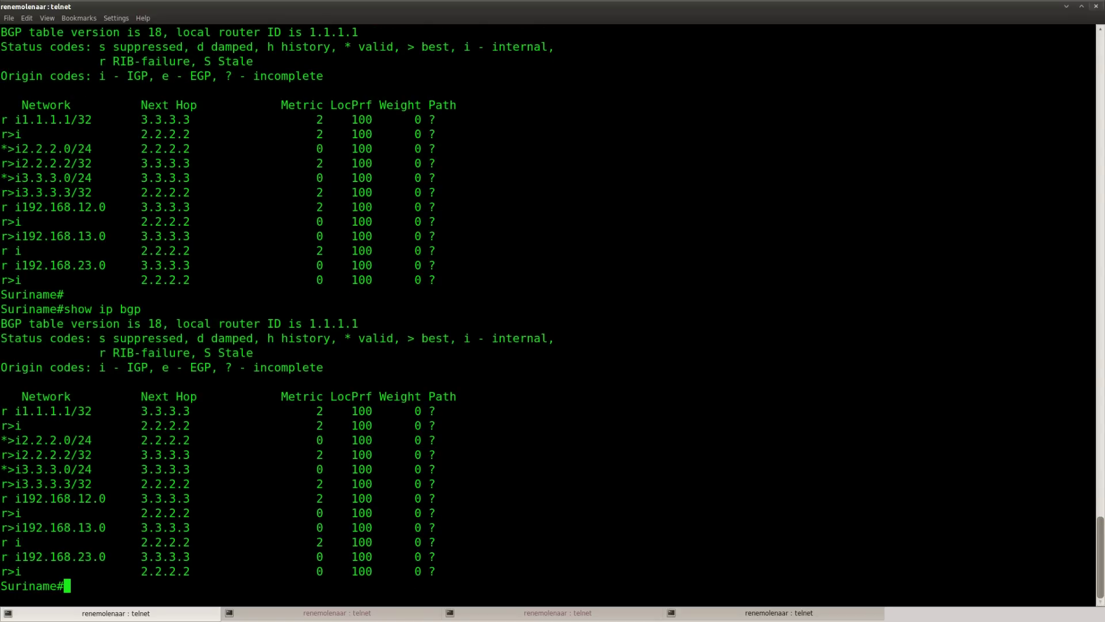
pyautogui.press('Up')
pyautogui.press('Return')
pyautogui.press('Up')
pyautogui.press('Return')
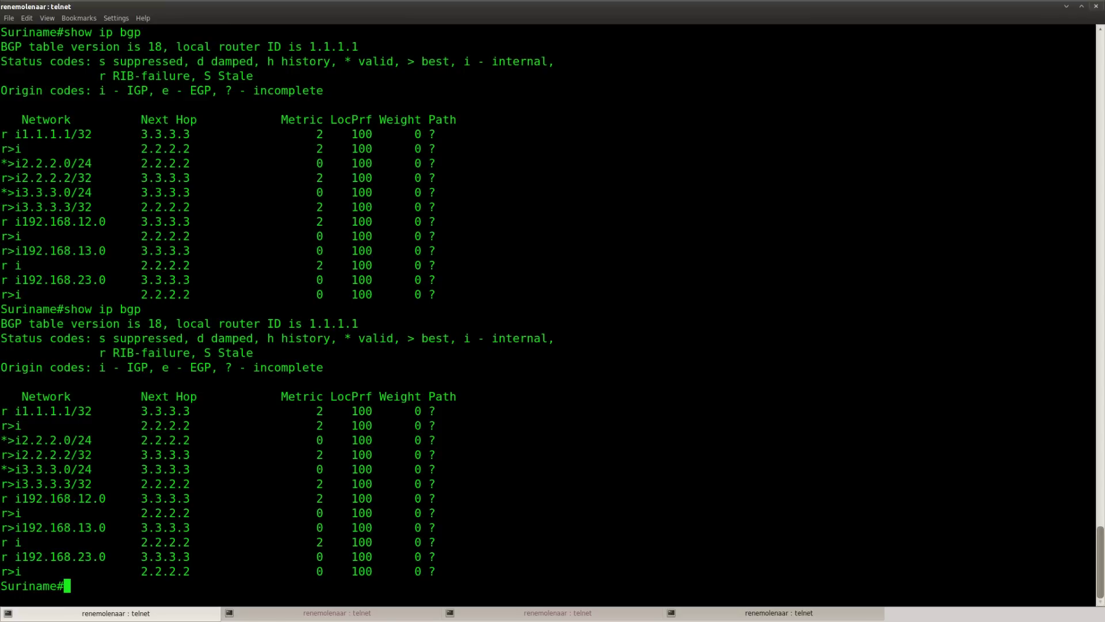
pyautogui.press('Up')
pyautogui.press('Down')
pyautogui.press('Return')
pyautogui.press('Return')
pyautogui.press('Up')
pyautogui.press('Return')
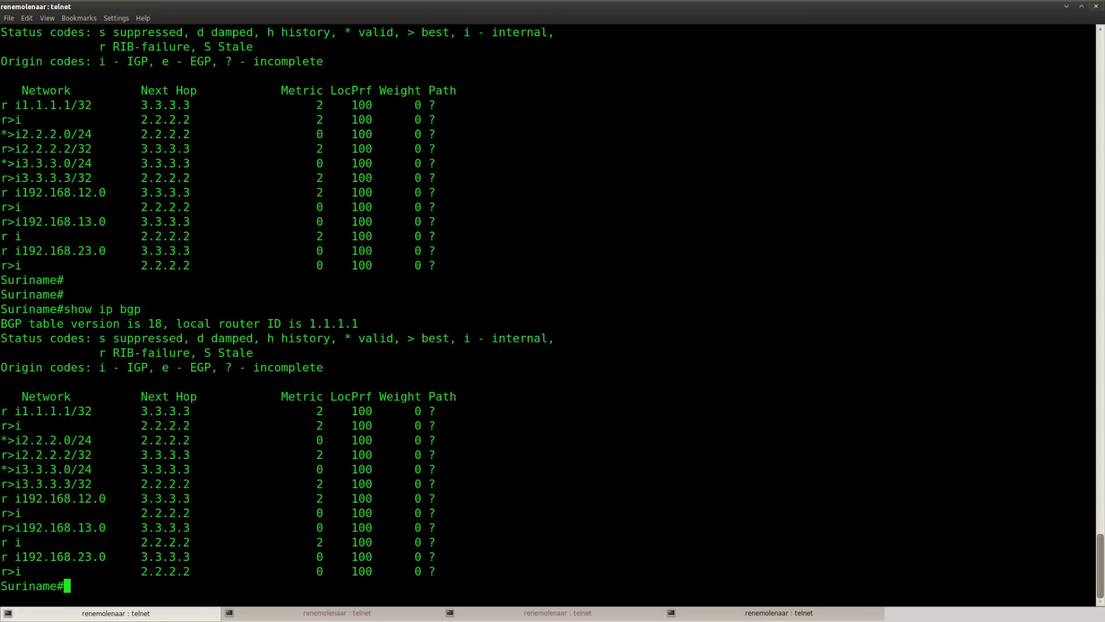
pyautogui.press('Up')
pyautogui.press('Return')
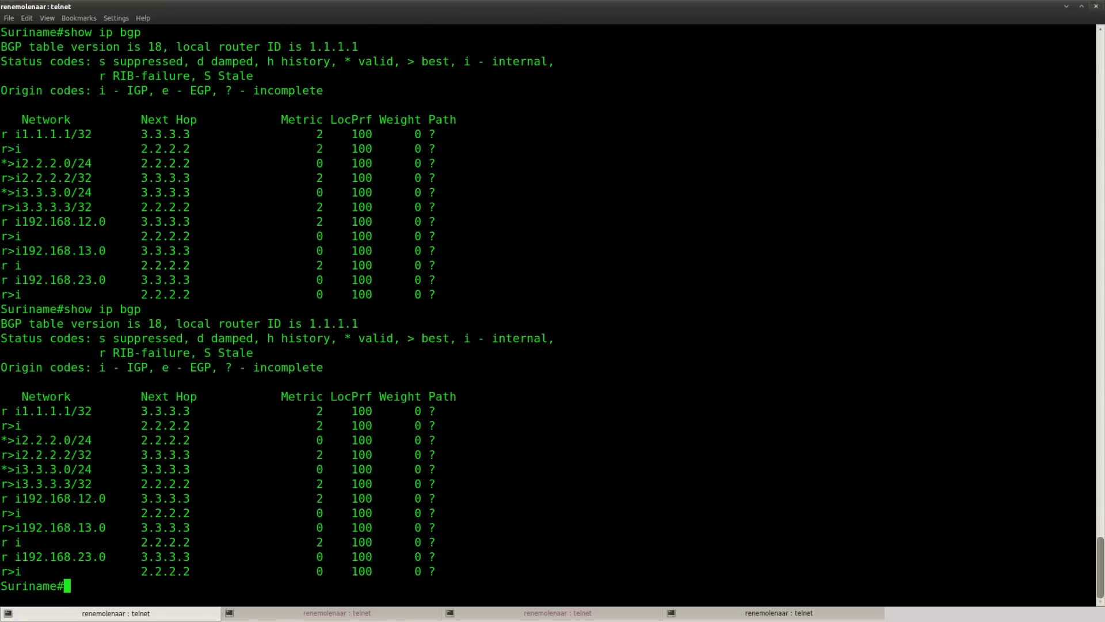
pyautogui.press('Up')
pyautogui.press('Down')
pyautogui.press('Return')
pyautogui.press('Up')
pyautogui.press('Return')
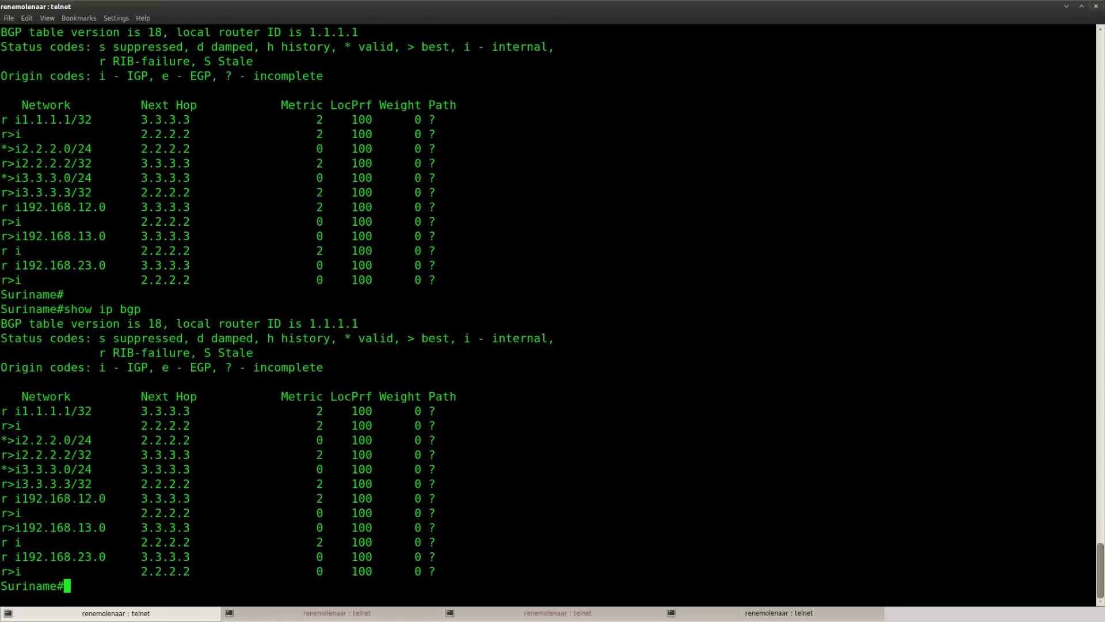
pyautogui.press('Up')
pyautogui.press('Return')
pyautogui.press('Return')
pyautogui.press('Up')
pyautogui.press('Return')
pyautogui.press('Up')
pyautogui.press('Return')
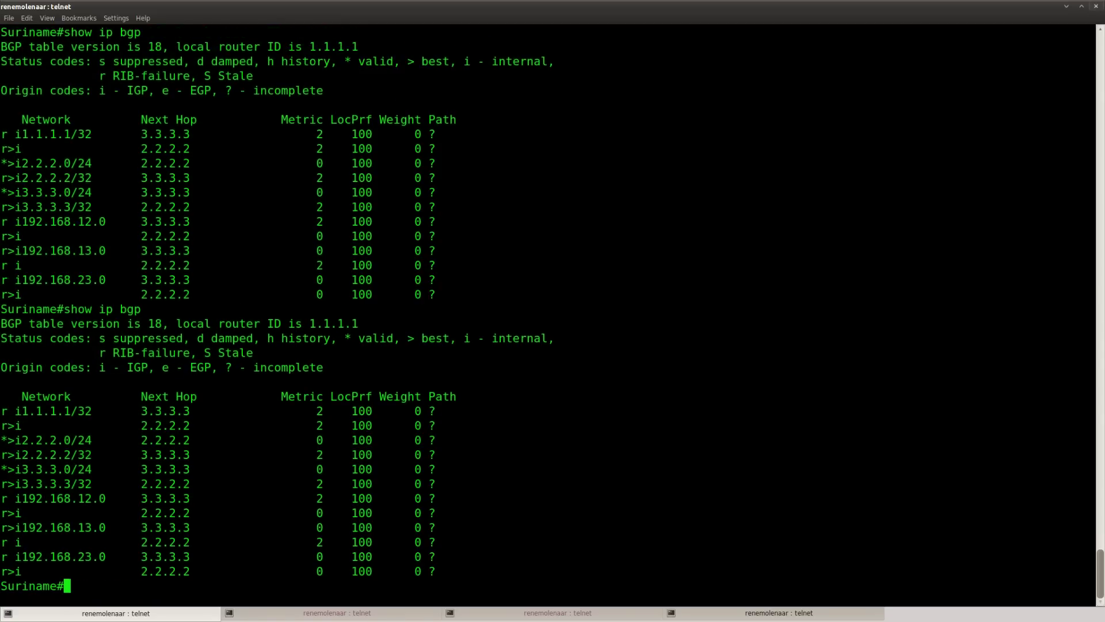
pyautogui.press('Return')
pyautogui.press('Up')
pyautogui.press('Return')
pyautogui.press('Up')
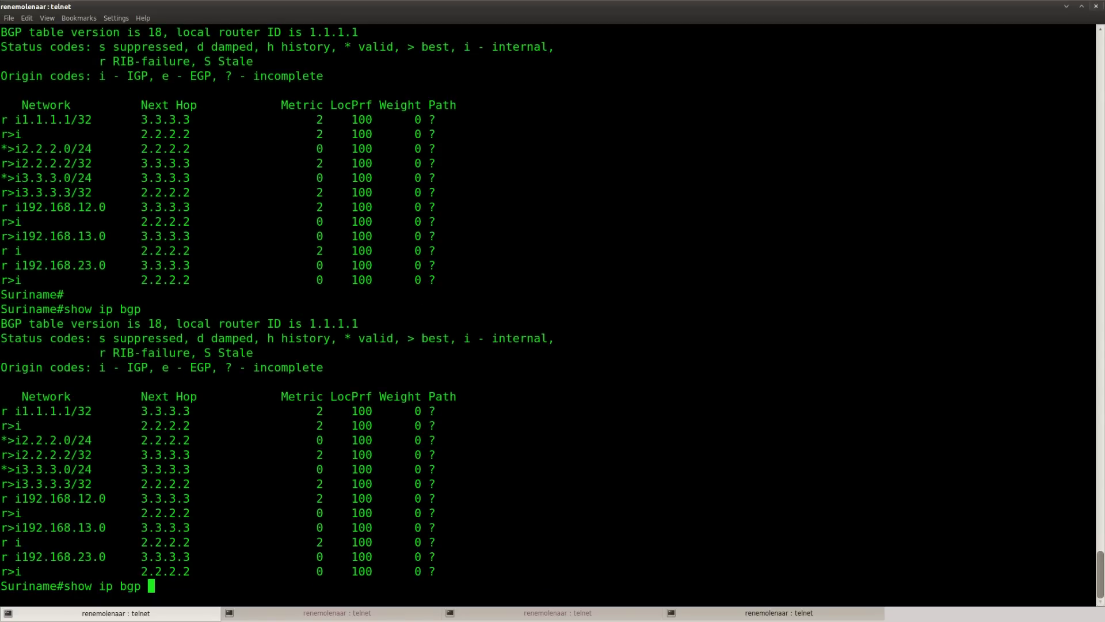
# Step: On Haiti, leave config mode and run show ip bgp twice
pyautogui.press('Return')
pyautogui.press('Up')
pyautogui.click(382, 614)
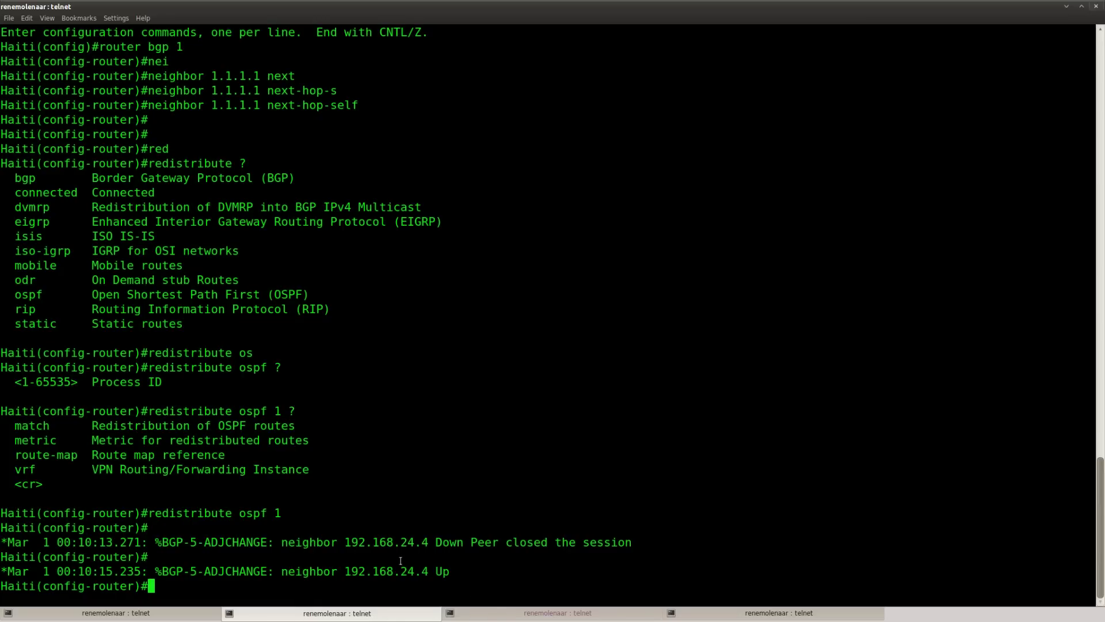
pyautogui.press('Return')
pyautogui.press('Return')
pyautogui.hotkey('ctrl', 'z')
pyautogui.write('show ip bg')
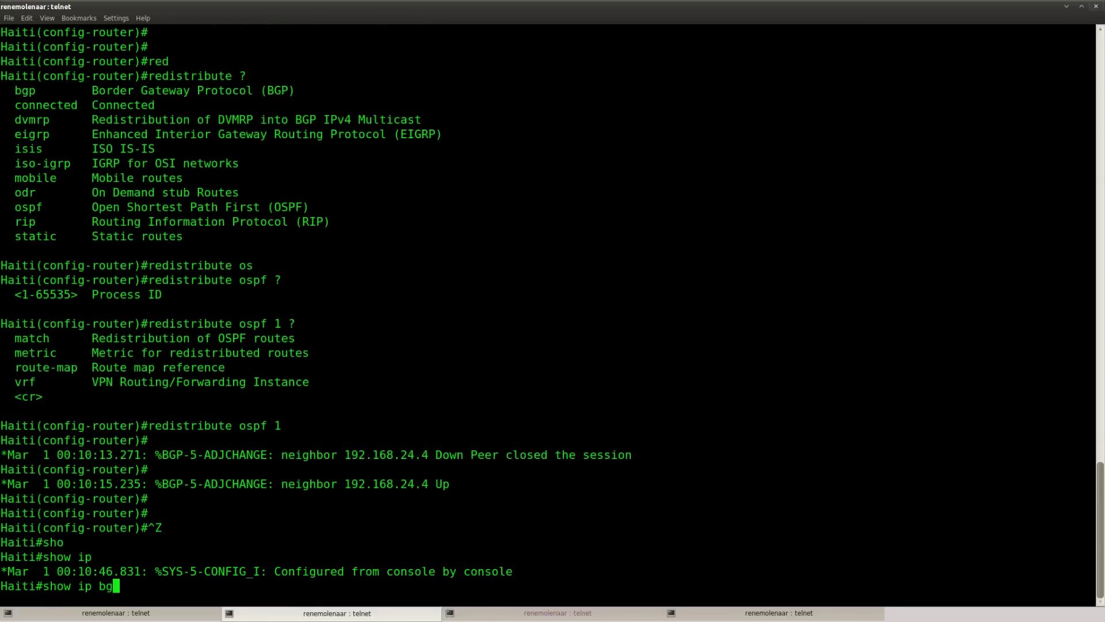
pyautogui.press('Tab')
pyautogui.press('Return')
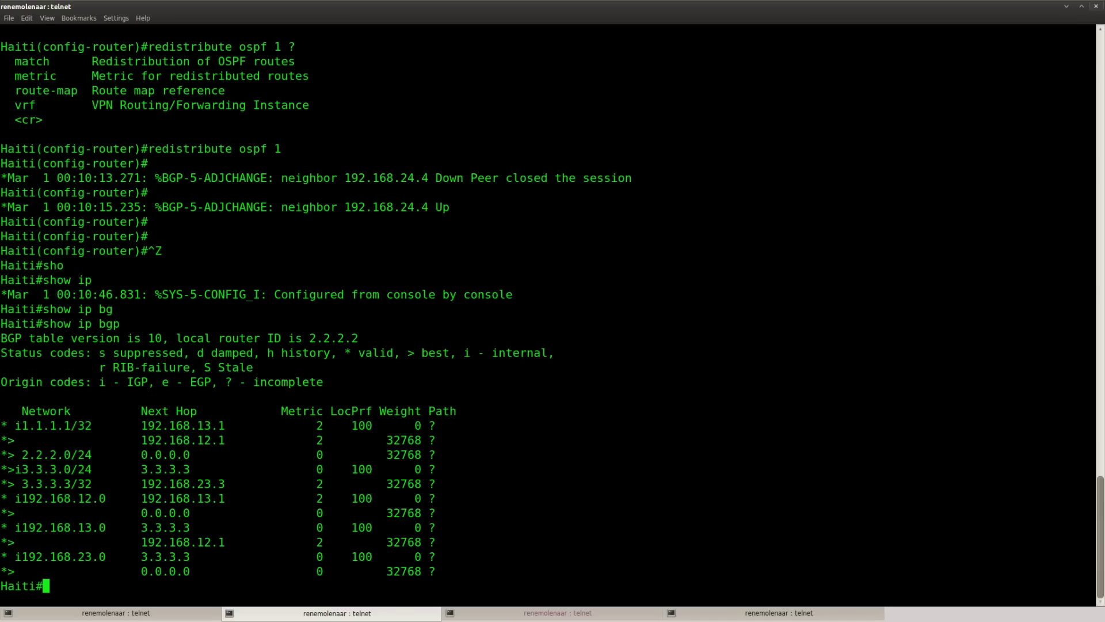
pyautogui.press('Return')
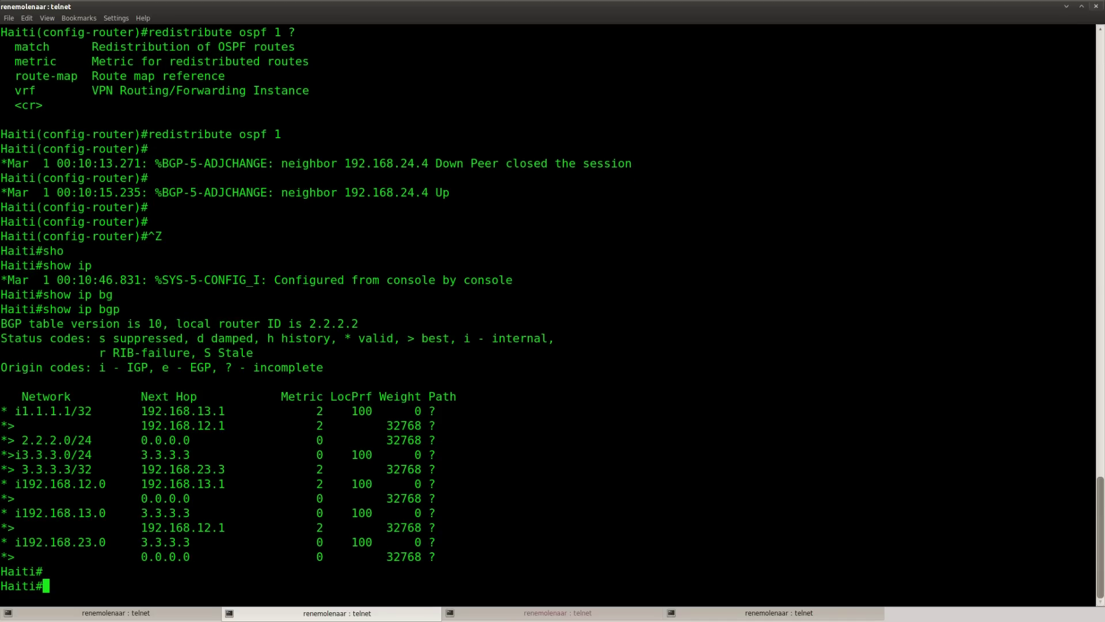
pyautogui.press('Up')
pyautogui.press('Return')
pyautogui.press('Up')
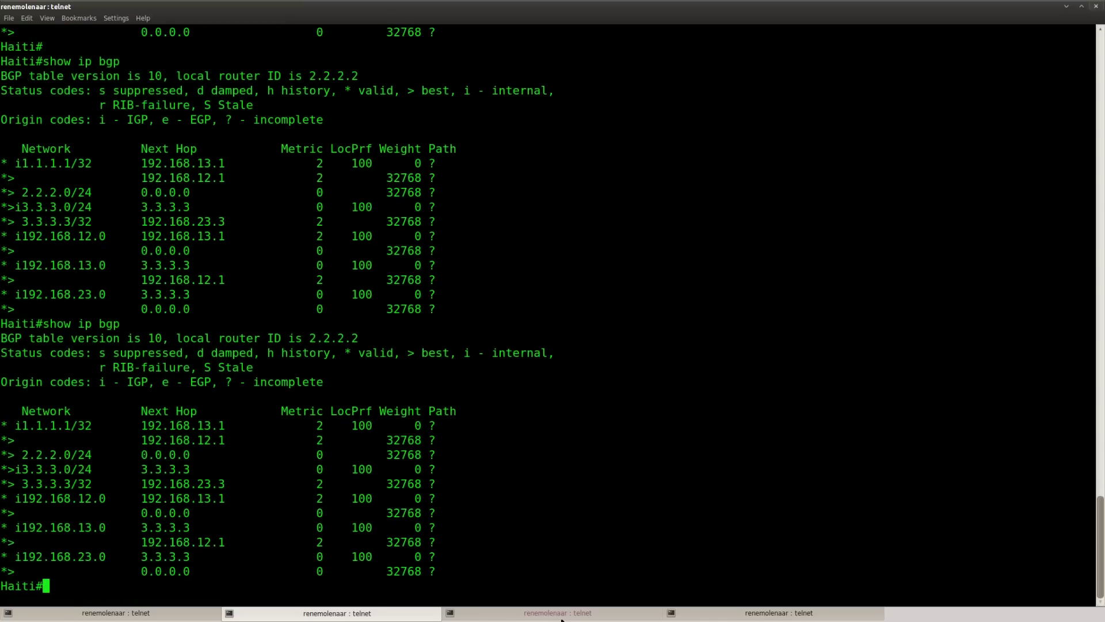
# Step: On Jamaica, list access lists showing access-list 1 for 4.4.4.0 0.0.0.255
pyautogui.click(680, 613)
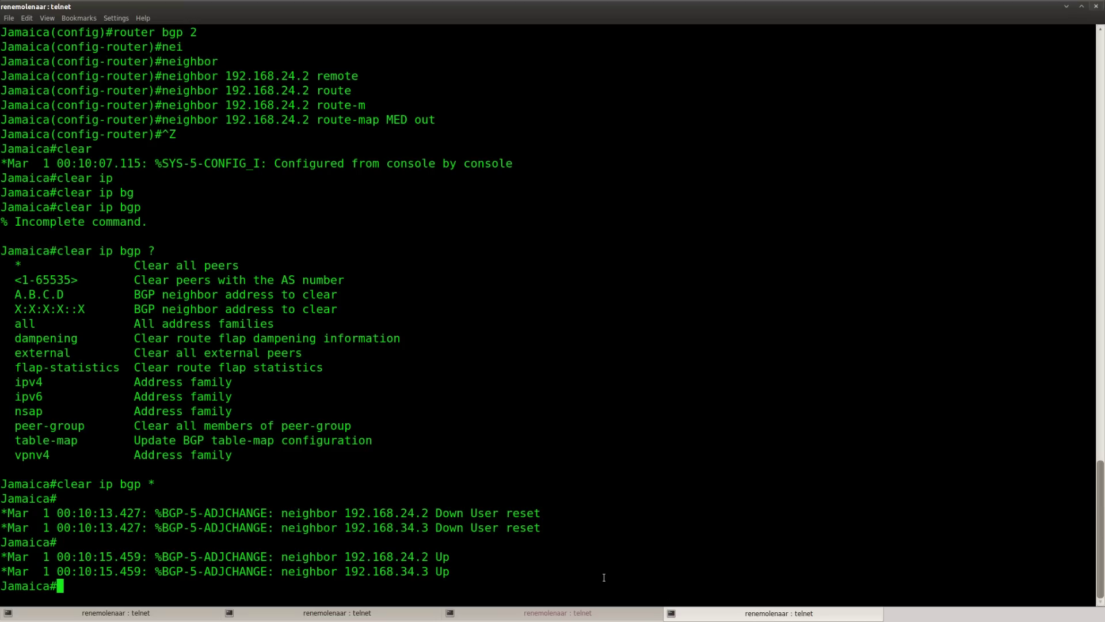
pyautogui.write('sho')
pyautogui.press('Tab')
pyautogui.write('acc')
pyautogui.press('Tab')
pyautogui.write('es')
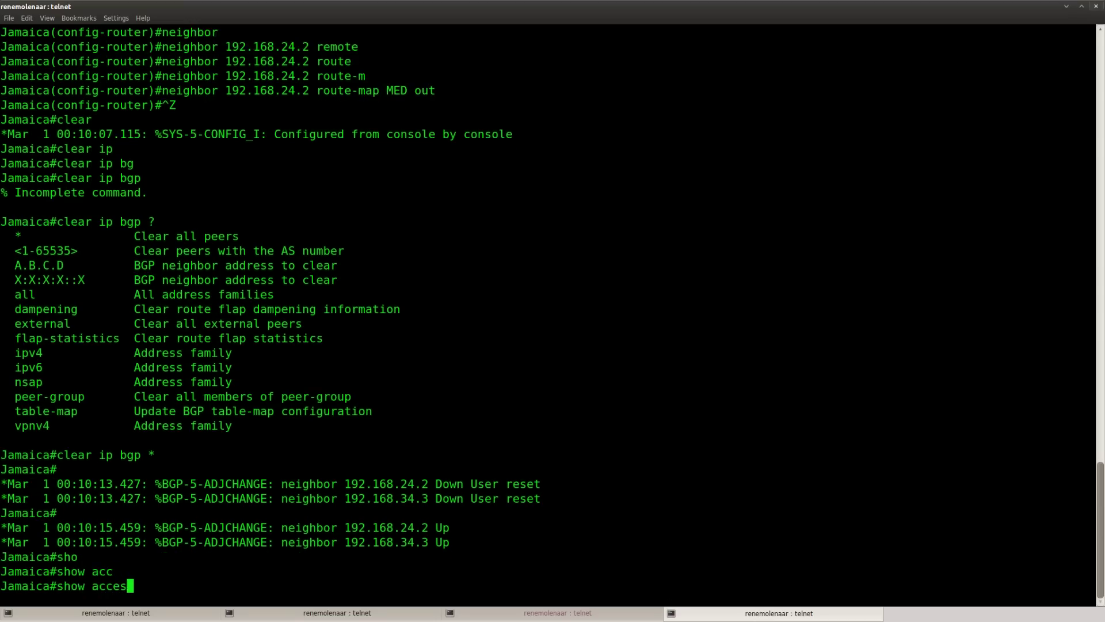
pyautogui.write('s')
pyautogui.press('Tab')
pyautogui.write('-li')
pyautogui.press('Tab')
pyautogui.press('Return')
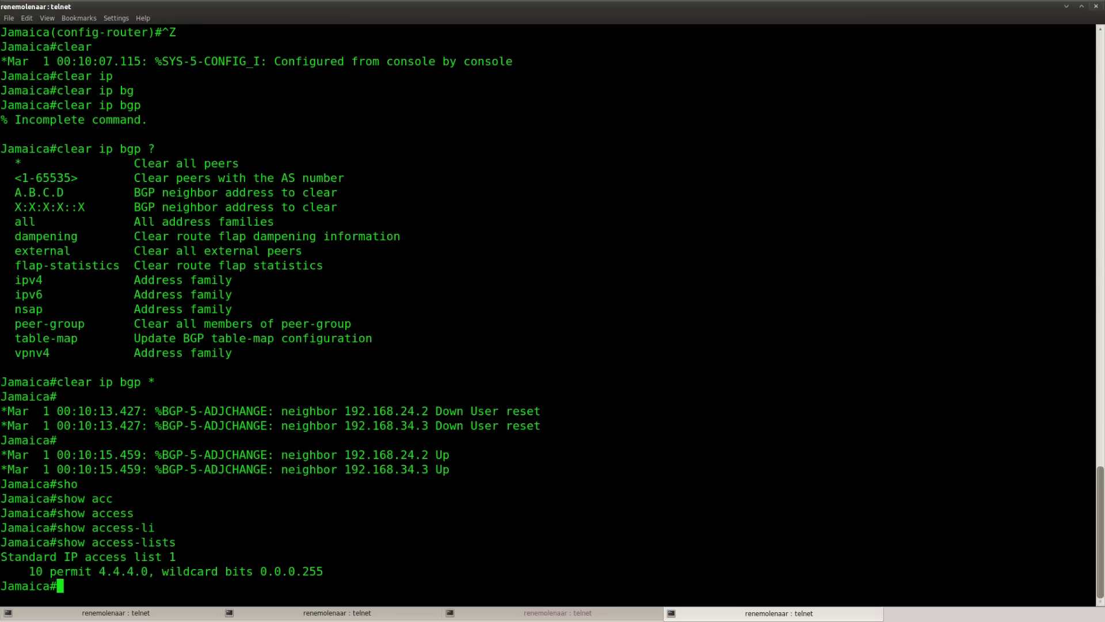
# Step: Display Jamaica's route-map MED setting metric 444
pyautogui.write('show route')
pyautogui.press('Tab')
pyautogui.write('-map')
pyautogui.press('Return')
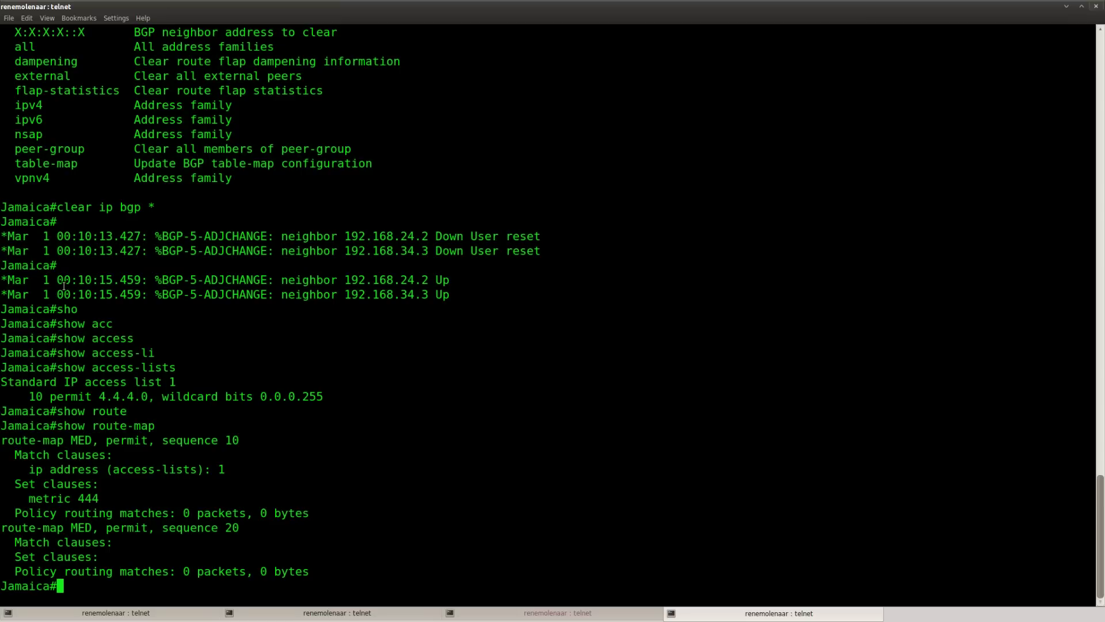
# Step: Rerun show ip bgp on Haiti to see the 4.4.4.0/24 entry
pyautogui.click(570, 613)
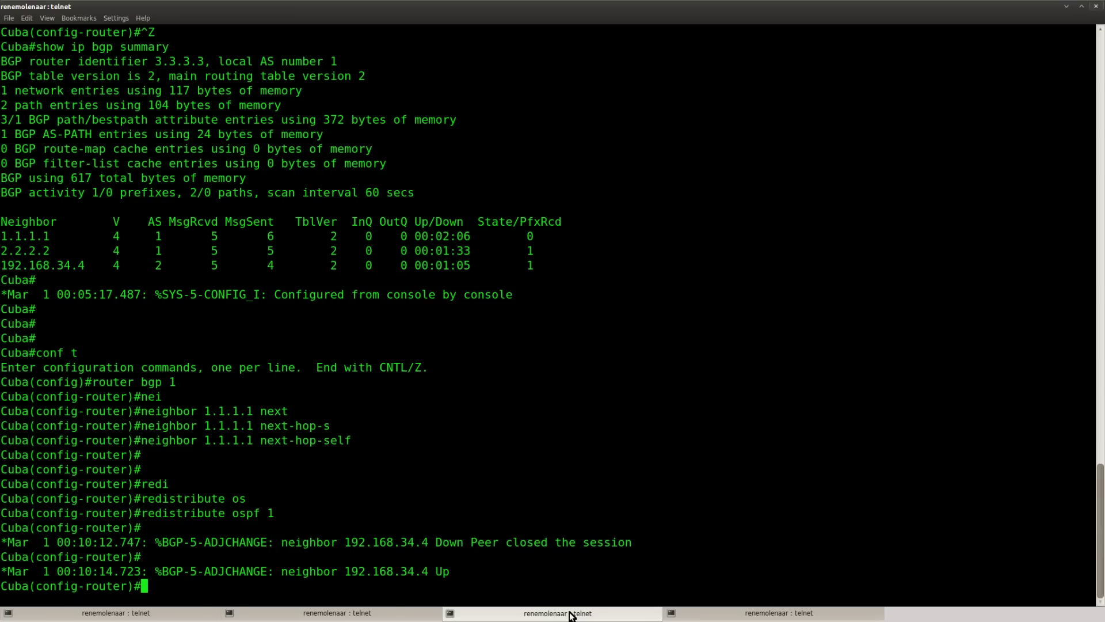
pyautogui.click(354, 617)
pyautogui.press('Up')
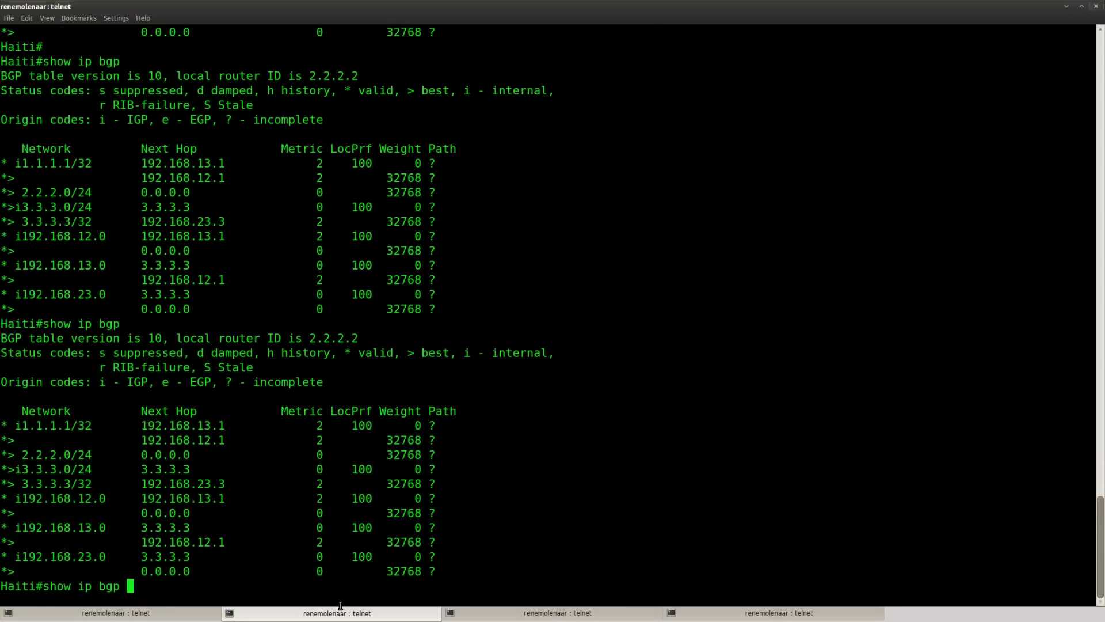
pyautogui.press('Return')
pyautogui.press('Up')
pyautogui.press('Return')
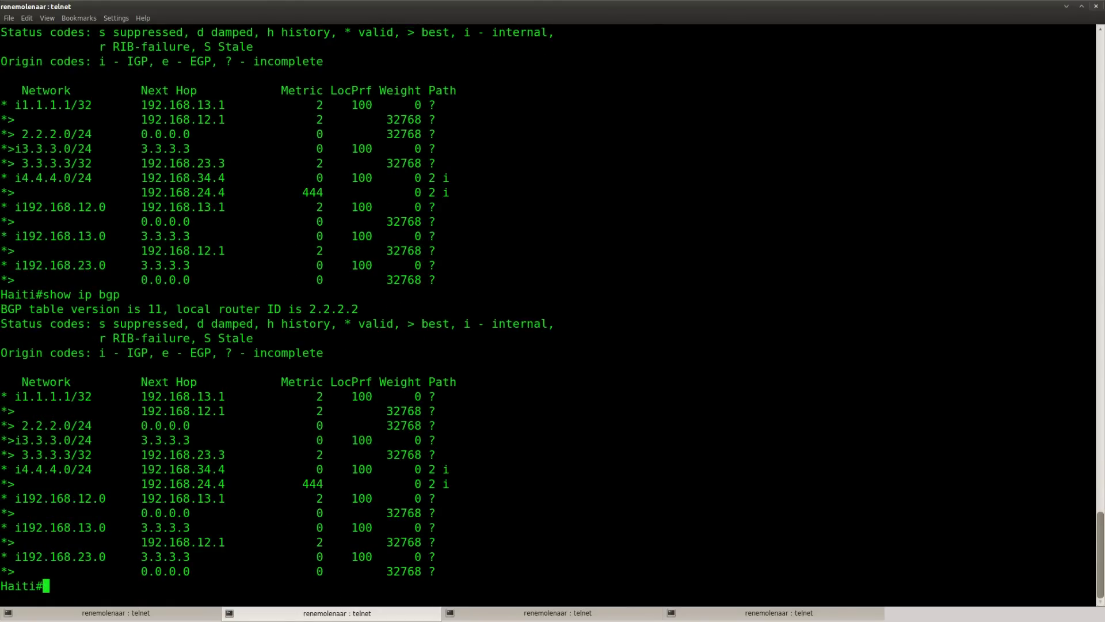
# Step: Rerun show route-map on Jamaica
pyautogui.click(746, 616)
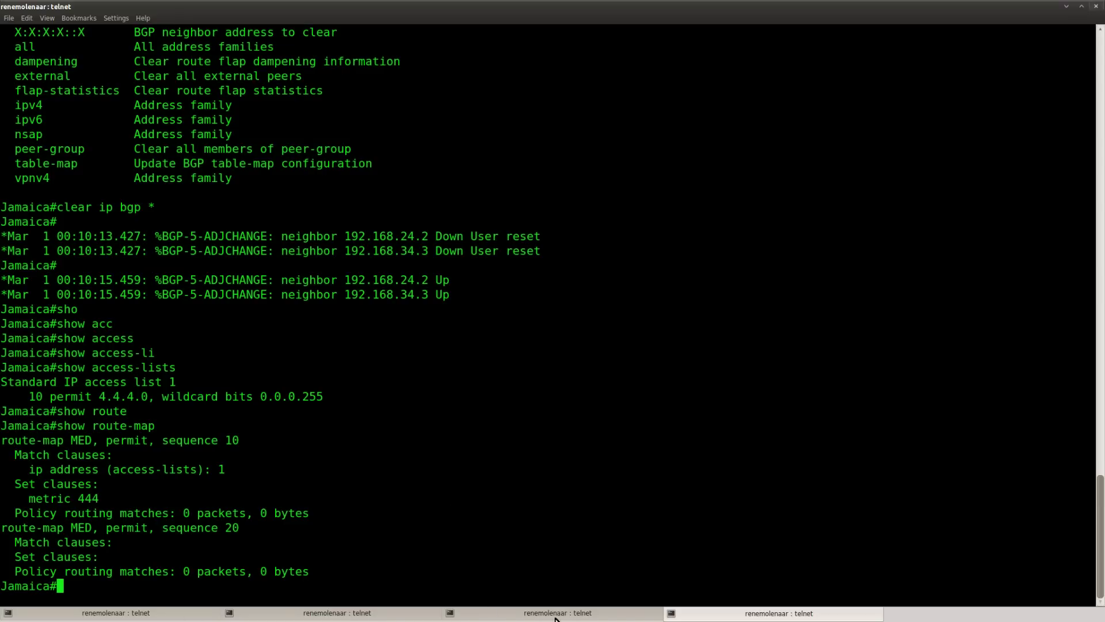
pyautogui.press('Return')
pyautogui.press('Up')
pyautogui.press('Return')
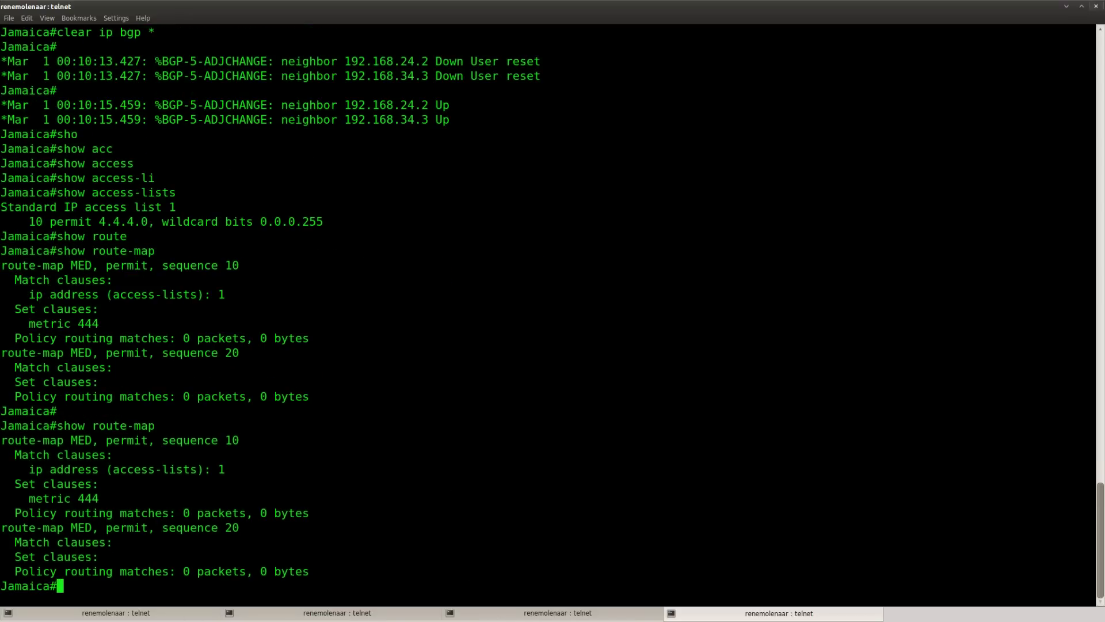
# Step: On Cuba, exit config mode, run show ip bgp, and highlight the 444 metric
pyautogui.click(552, 614)
pyautogui.press('Return')
pyautogui.press('Return')
pyautogui.press('Return')
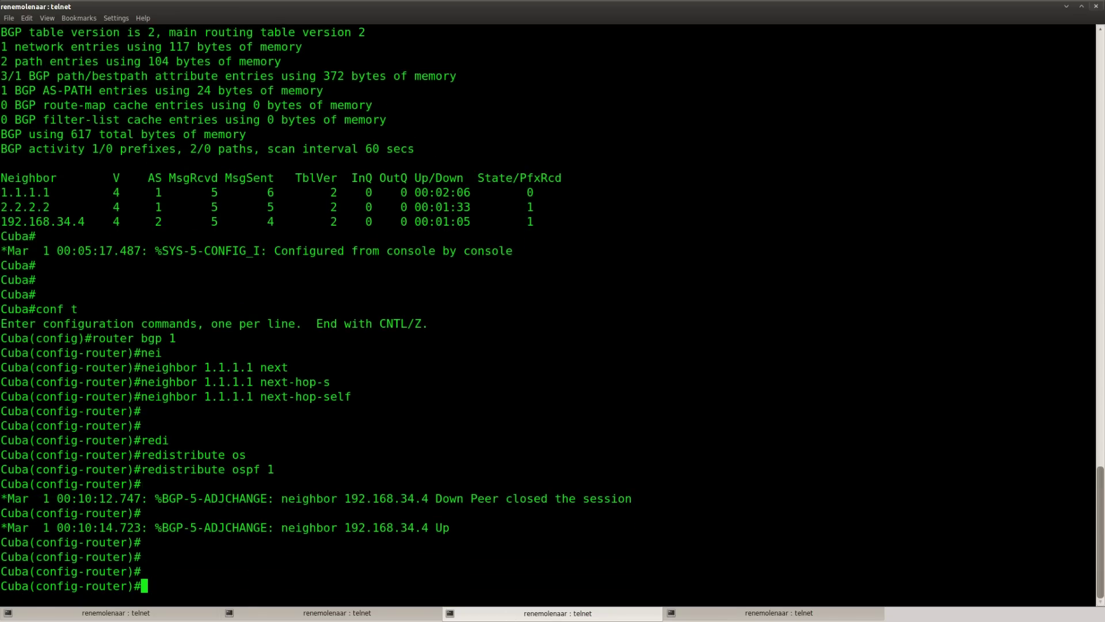
pyautogui.hotkey('ctrl', 'z')
pyautogui.write('show ip bgp')
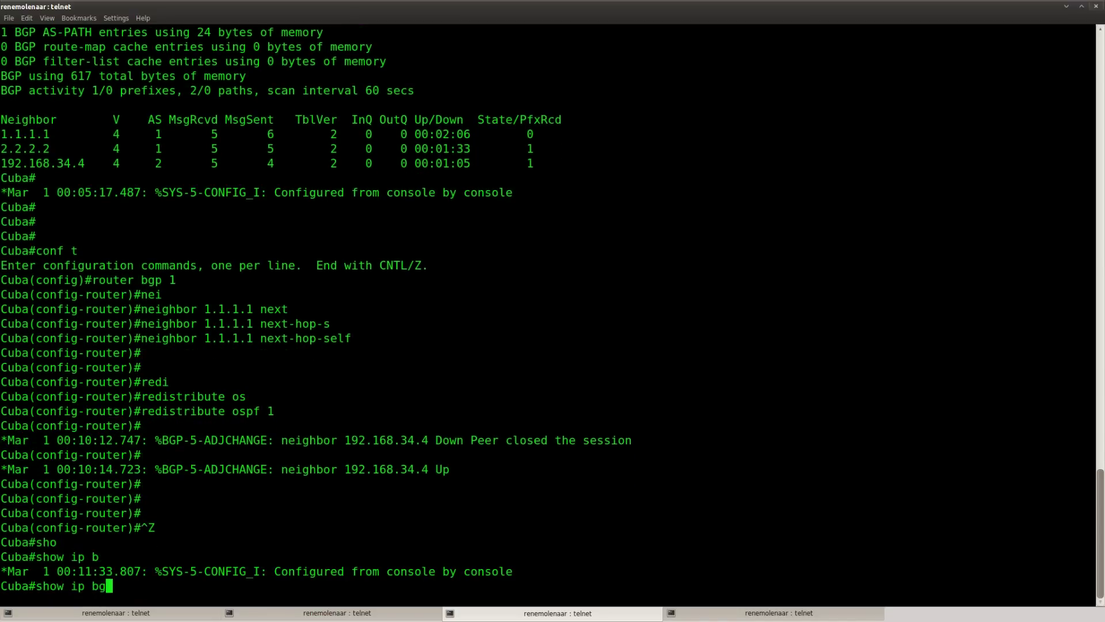
pyautogui.press('Return')
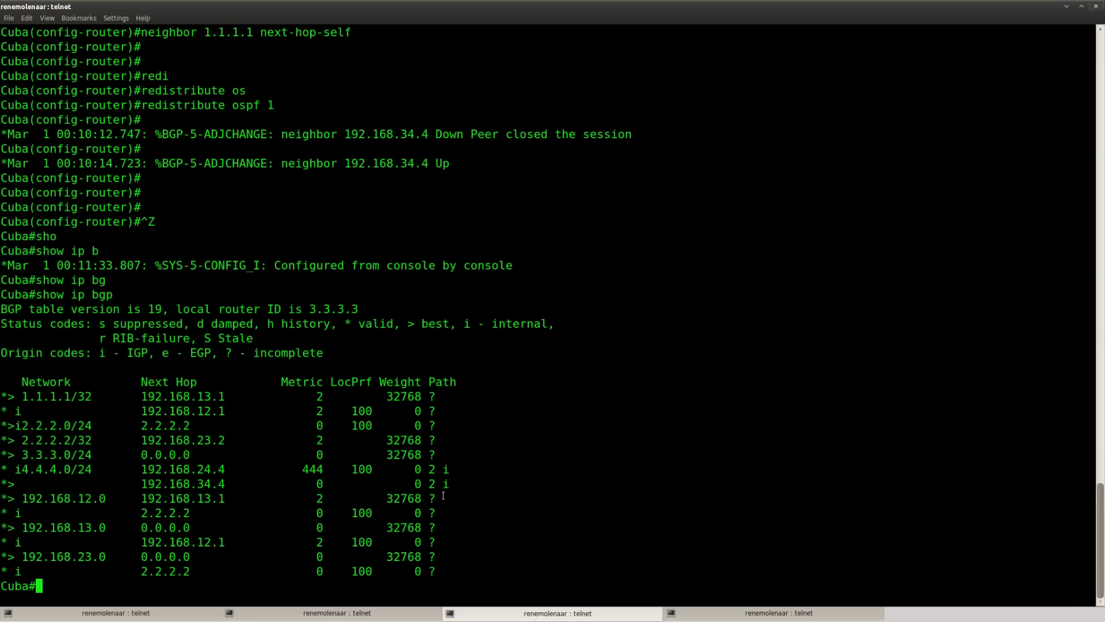
pyautogui.moveTo(456, 485); pyautogui.dragTo(6, 469)
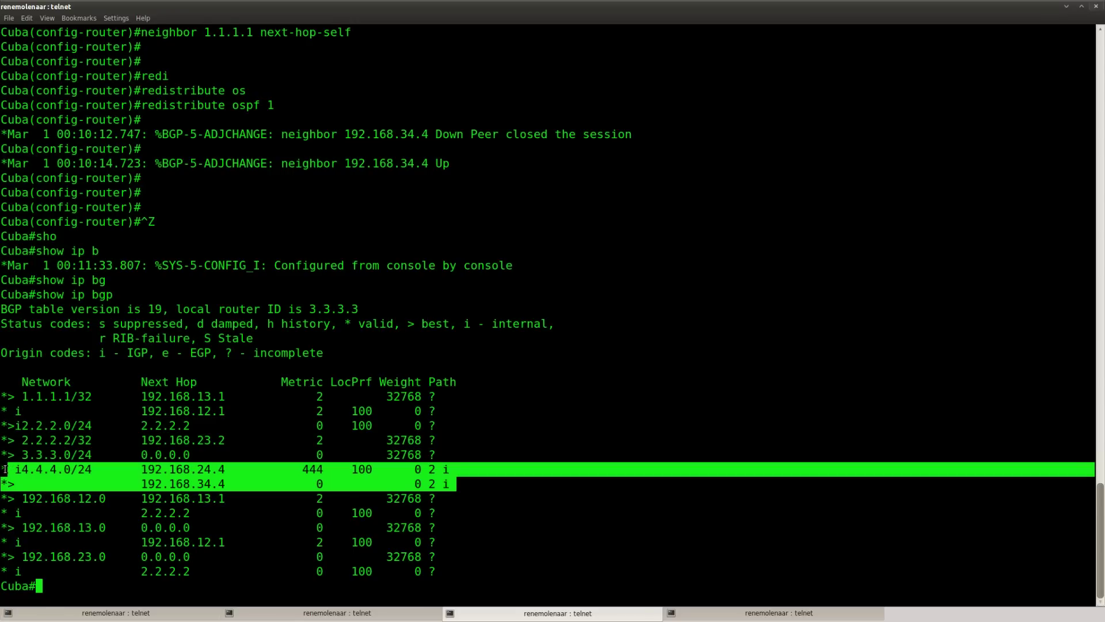
pyautogui.click(185, 518)
pyautogui.doubleClick(310, 469)
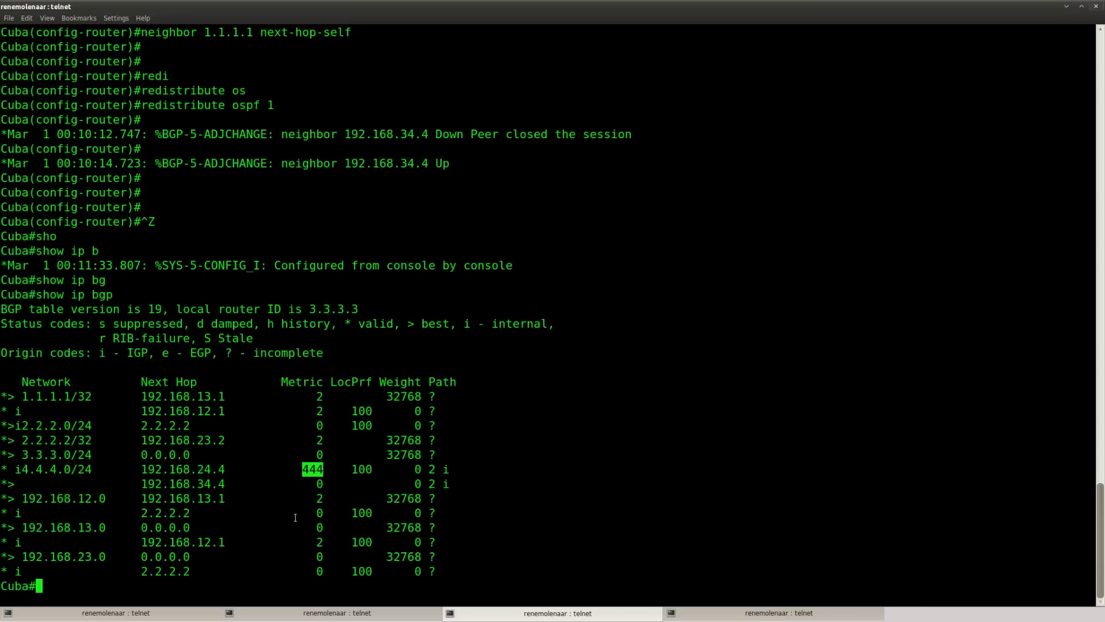
# Step: Rerun Suriname's BGP table and highlight the 4.4.4.0/24 paths, metric 444 and best via 3.3.3.3
pyautogui.click(82, 615)
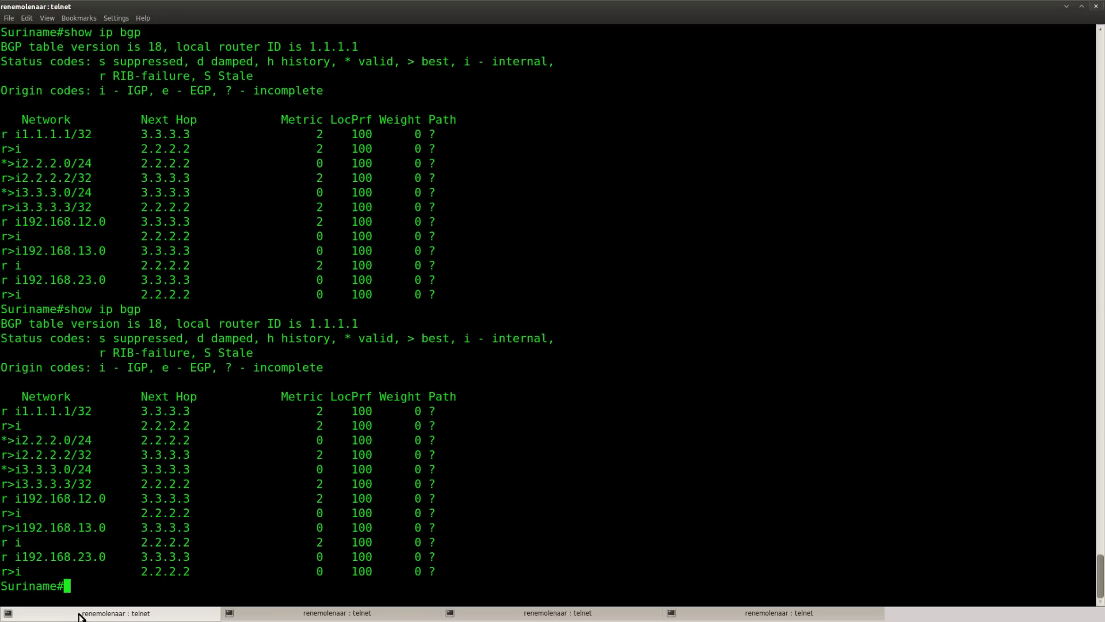
pyautogui.press('Up')
pyautogui.press('Return')
pyautogui.press('Return')
pyautogui.press('Return')
pyautogui.press('Return')
pyautogui.press('Return')
pyautogui.press('Return')
pyautogui.press('Return')
pyautogui.press('Return')
pyautogui.press('Return')
pyautogui.press('Return')
pyautogui.press('Return')
pyautogui.press('Return')
pyautogui.press('Return')
pyautogui.press('Return')
pyautogui.press('Return')
pyautogui.press('Return')
pyautogui.press('Return')
pyautogui.press('Return')
pyautogui.press('Return')
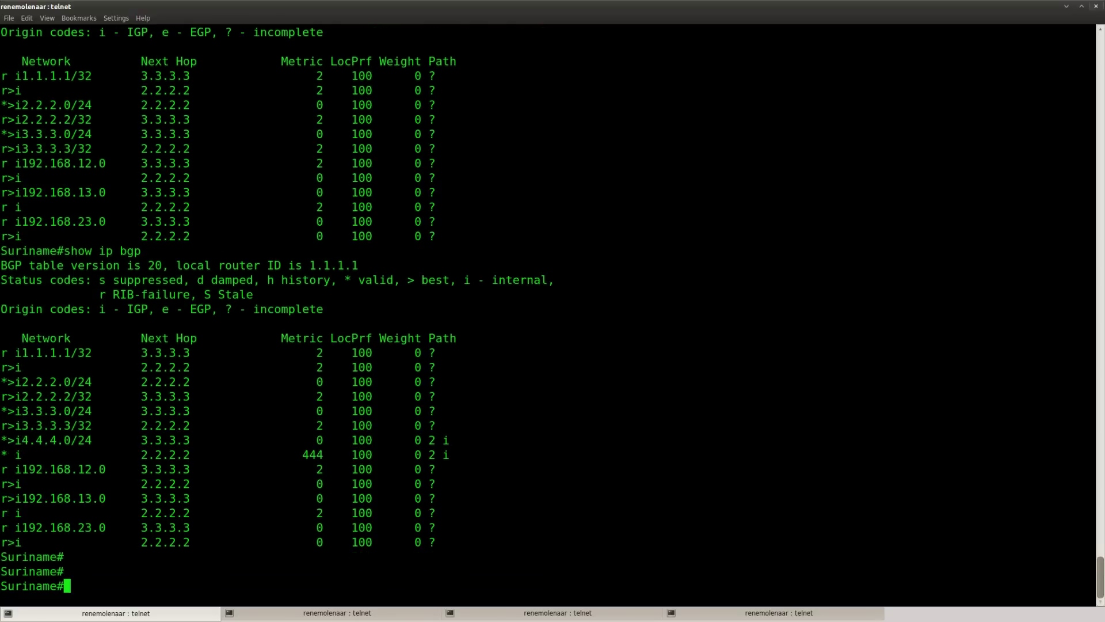
pyautogui.press('Return')
pyautogui.press('Return')
pyautogui.press('Return')
pyautogui.press('Return')
pyautogui.press('Return')
pyautogui.press('Return')
pyautogui.press('Return')
pyautogui.press('Return')
pyautogui.press('Return')
pyautogui.press('Return')
pyautogui.press('Return')
pyautogui.press('Return')
pyautogui.press('Return')
pyautogui.press('Return')
pyautogui.press('Return')
pyautogui.press('Return')
pyautogui.press('Up')
pyautogui.press('Return')
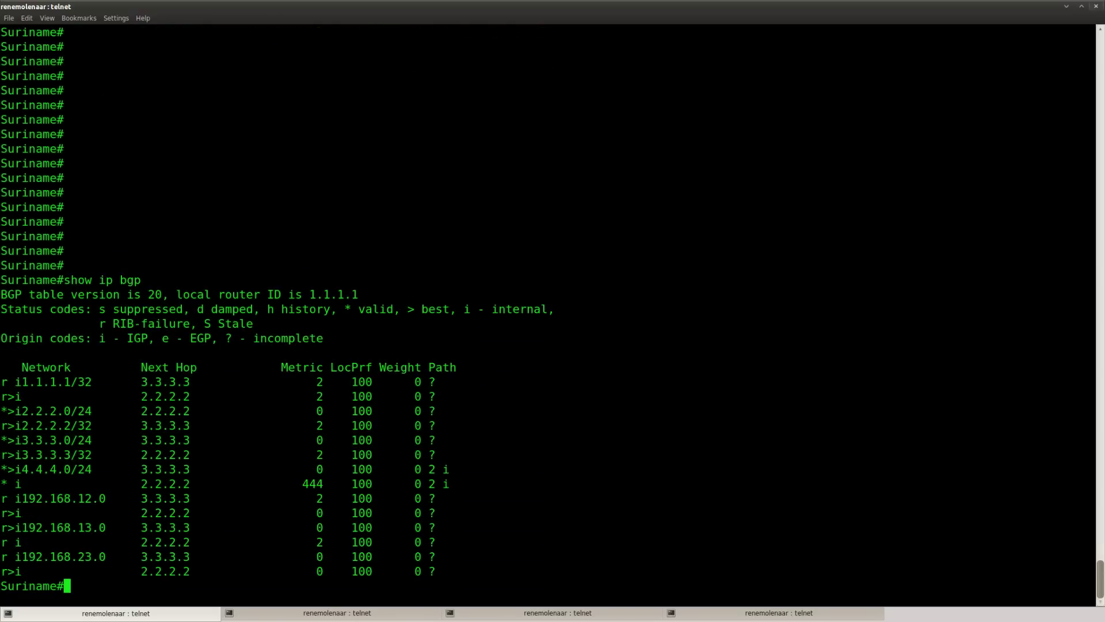
pyautogui.moveTo(2, 468); pyautogui.dragTo(468, 483)
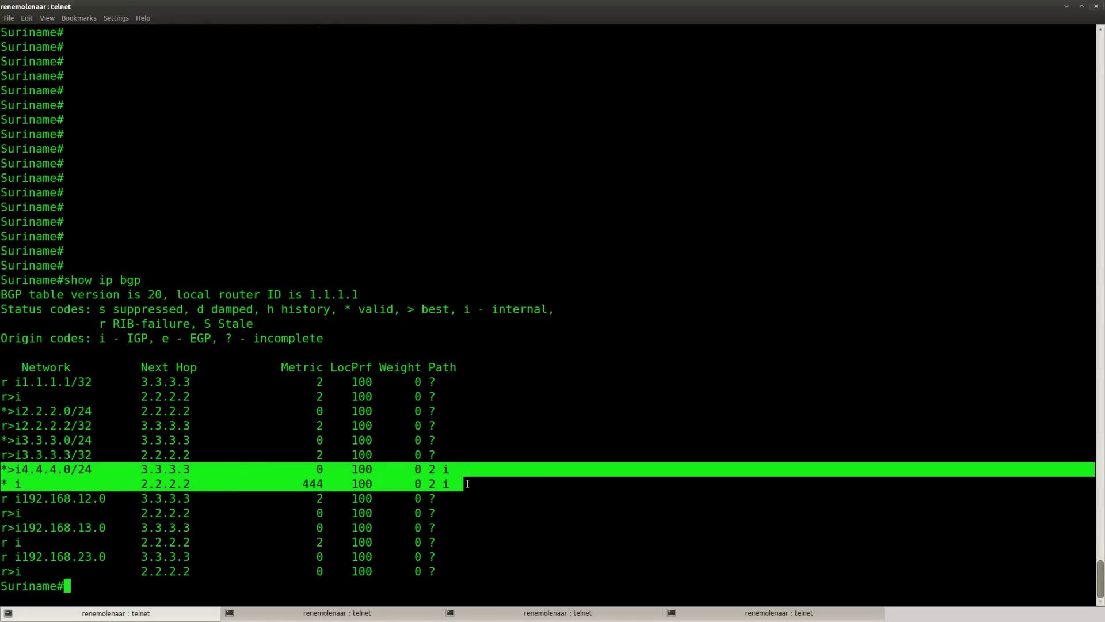
pyautogui.click(253, 502)
pyautogui.moveTo(142, 483); pyautogui.dragTo(322, 484)
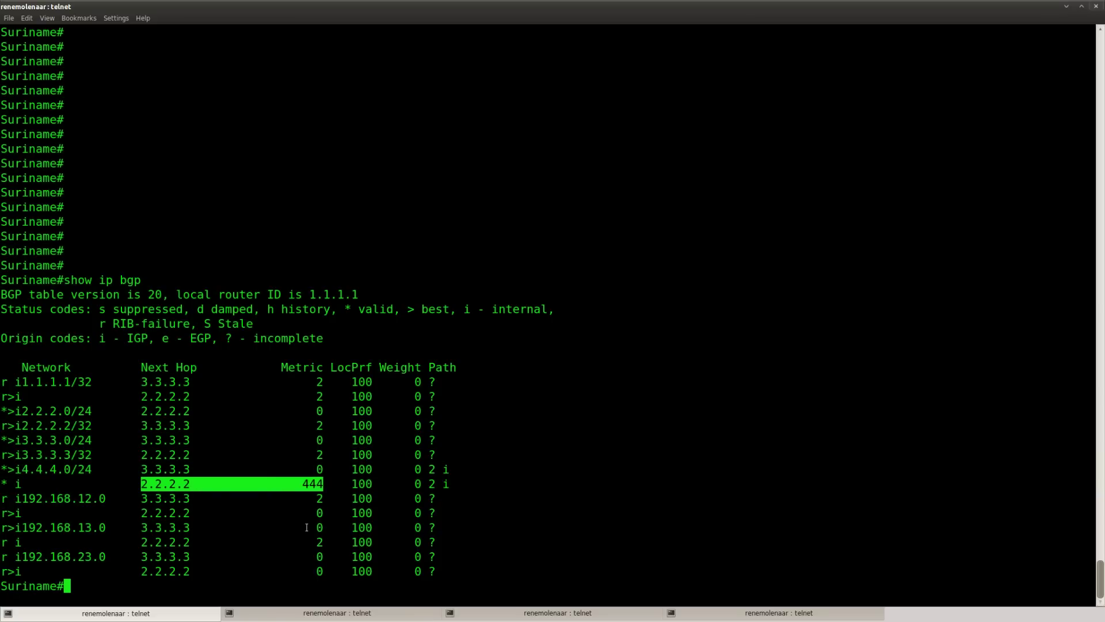
pyautogui.click(323, 471)
pyautogui.moveTo(323, 470); pyautogui.dragTo(4, 469)
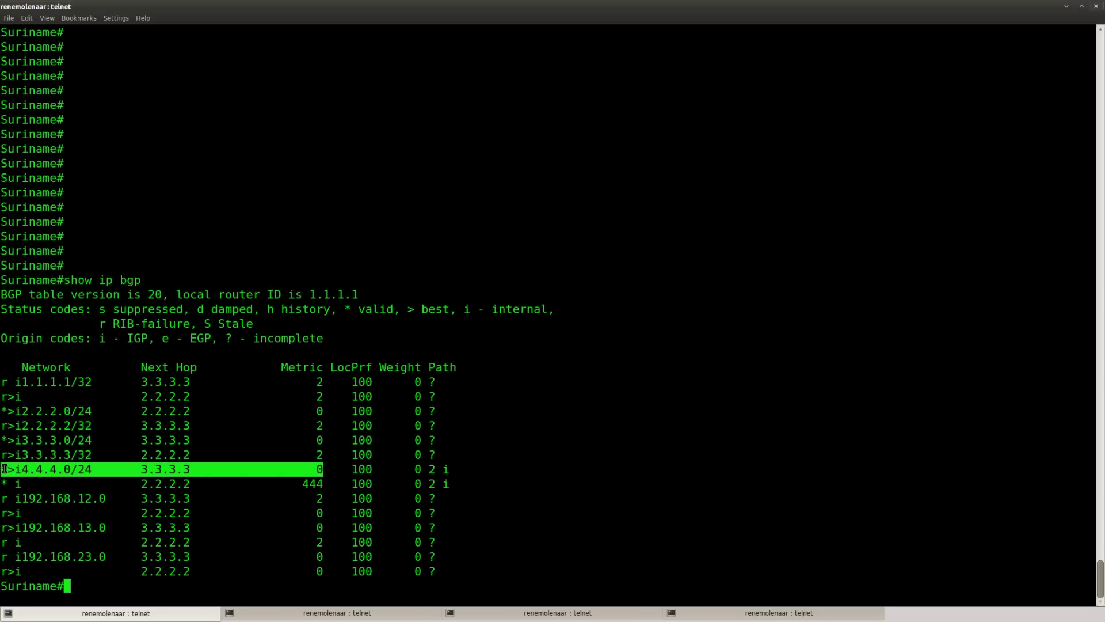
pyautogui.click(60, 518)
# Step: Run traceroute 4.4.4.4 from Suriname
pyautogui.write('tr')
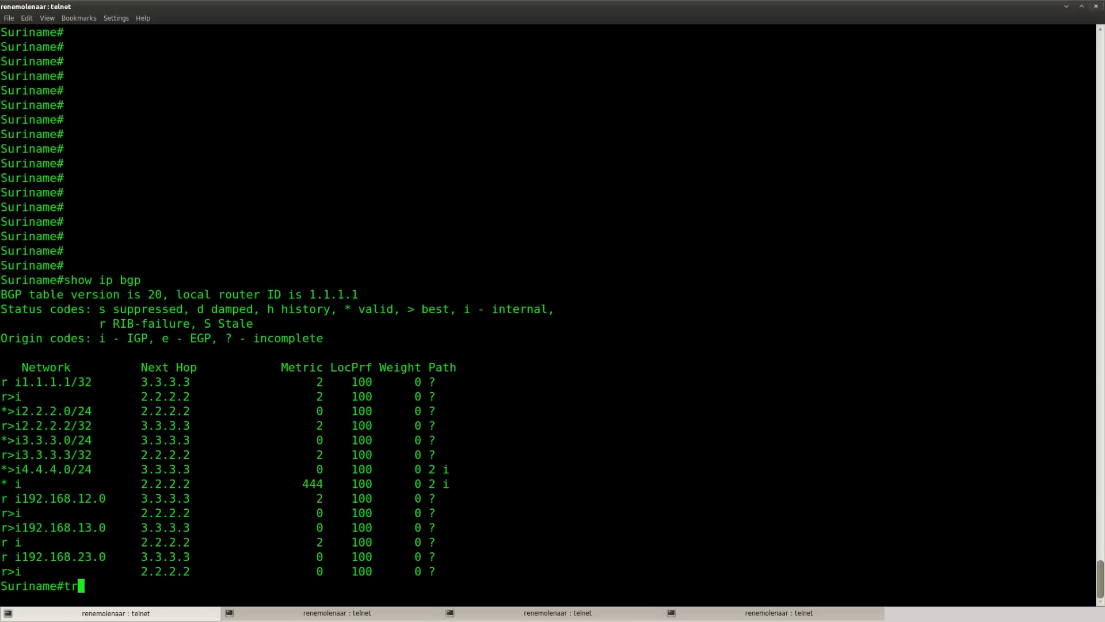
pyautogui.press('Tab')
pyautogui.write('4.4.4.4')
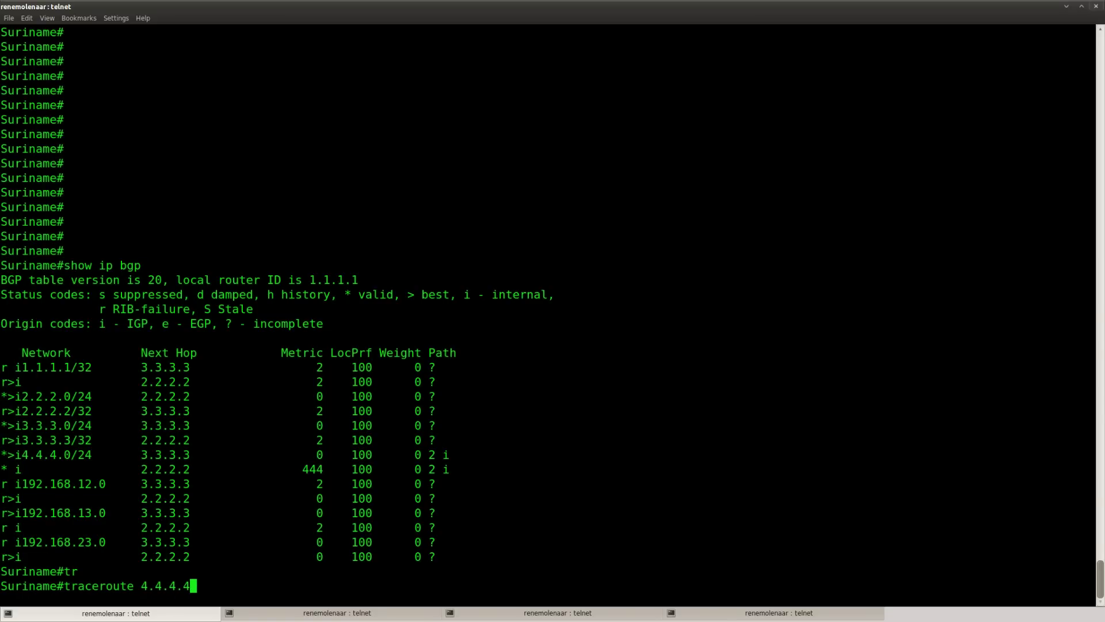
pyautogui.press('Return')
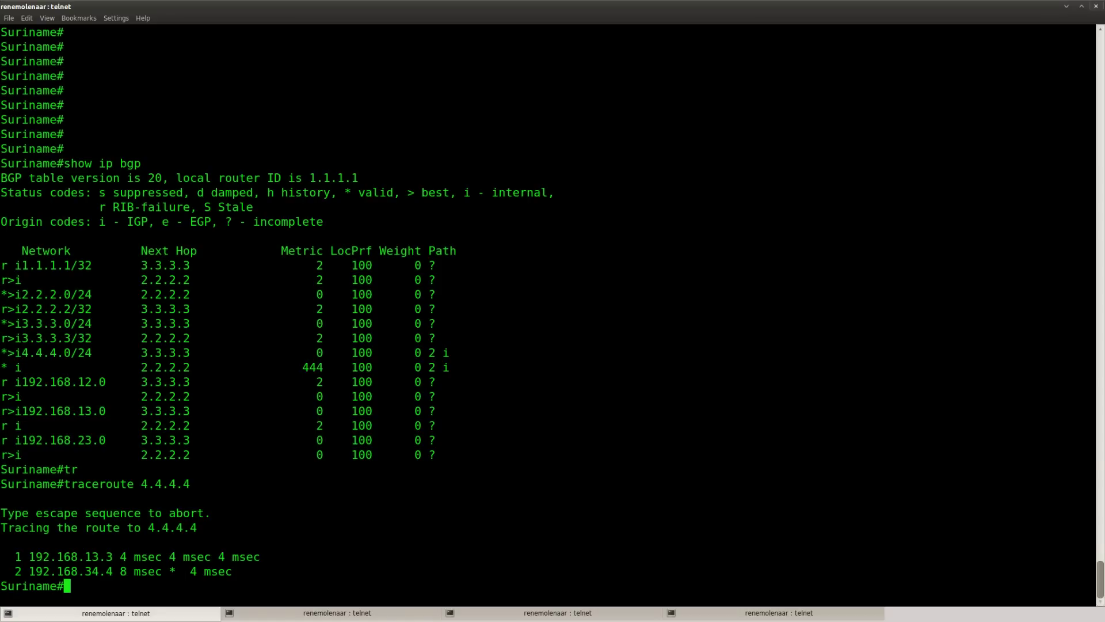
# Step: Switch back to Firefox with the GNS3Vault BGP MED lab page
pyautogui.hotkey('alt', 'Tab')
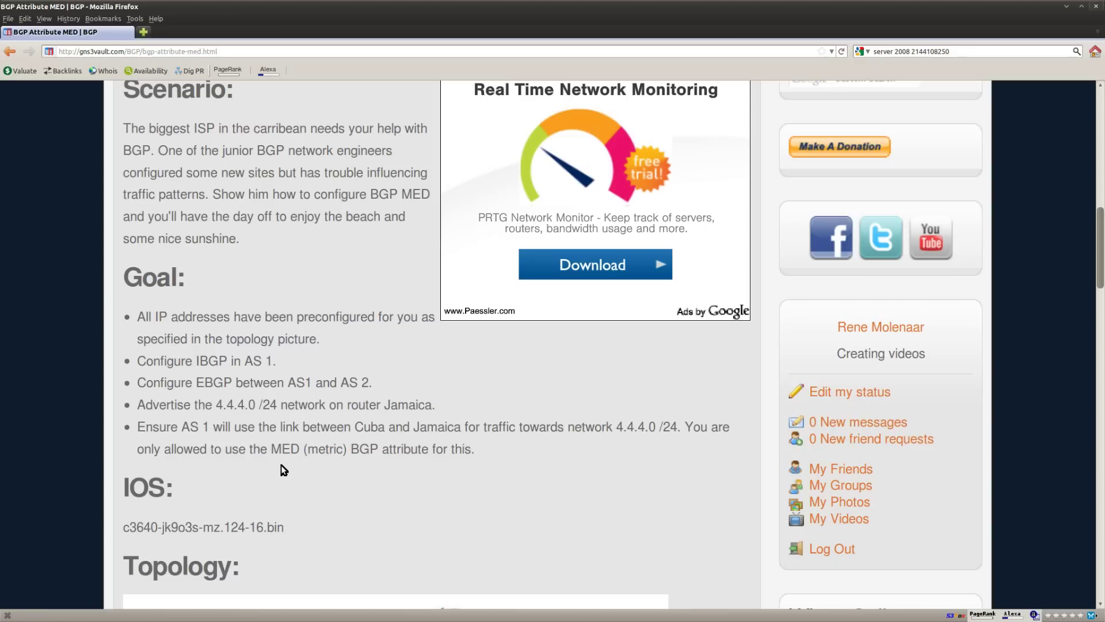